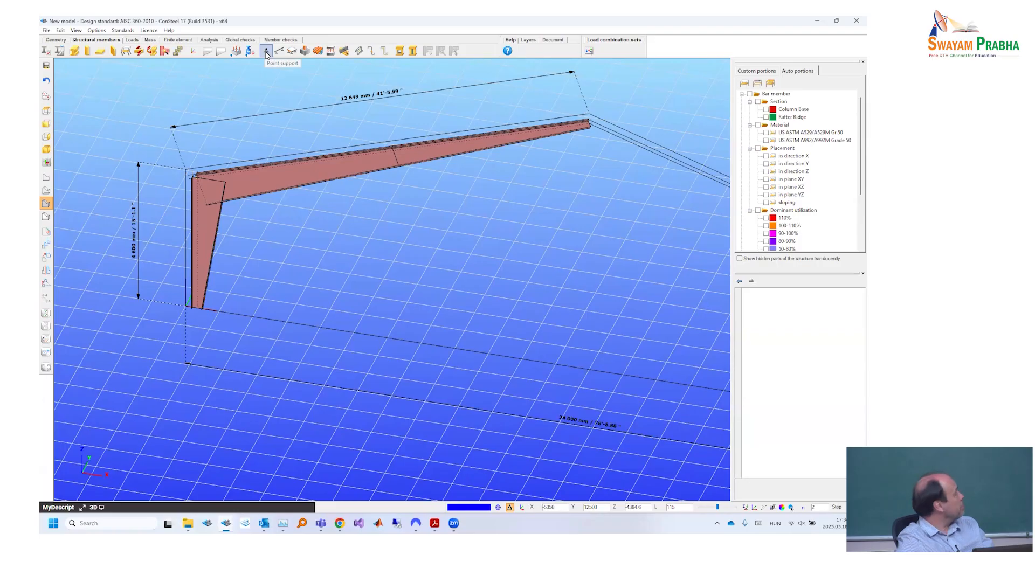
- Switch to the wireframe view and place an x,y,z,zz point support at the base of the column
left_click(266, 52)
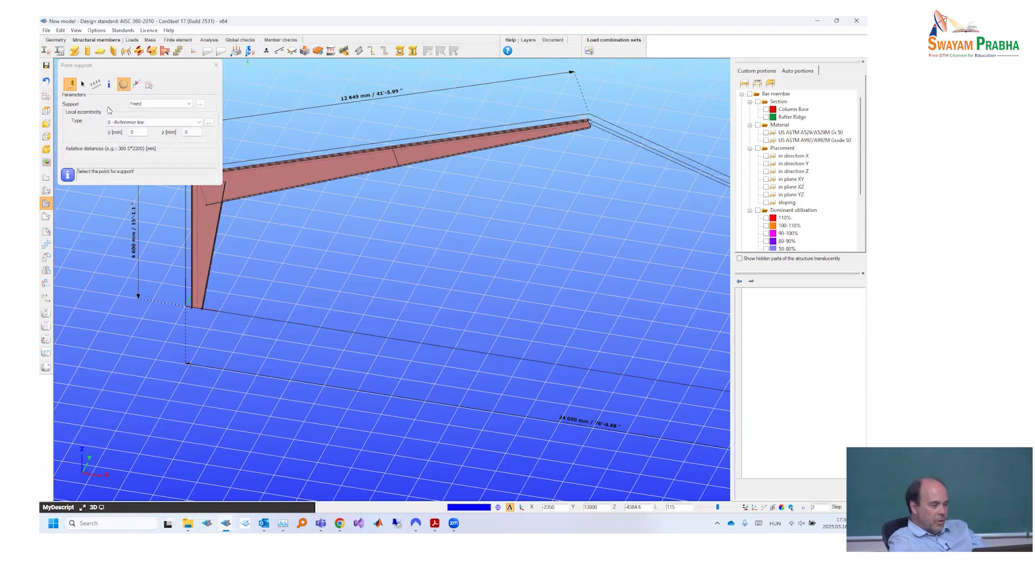
left_click(155, 108)
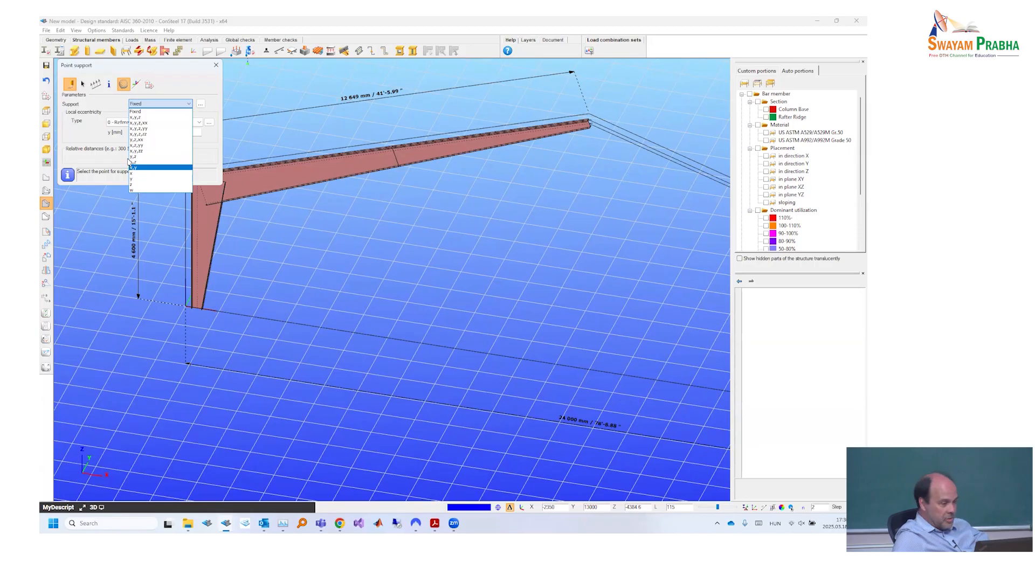
left_click(158, 133)
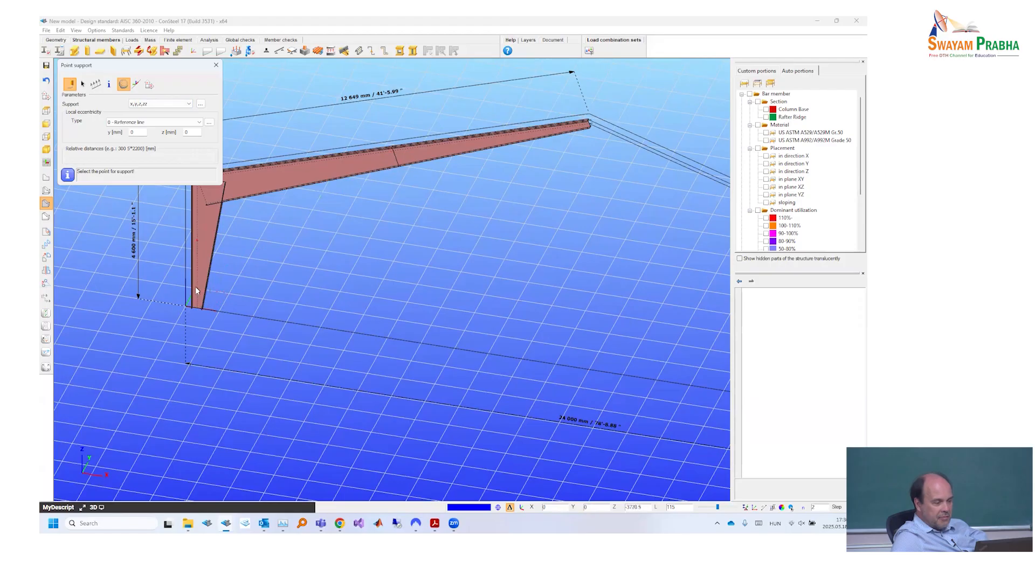
left_click(43, 179)
left_click(46, 191)
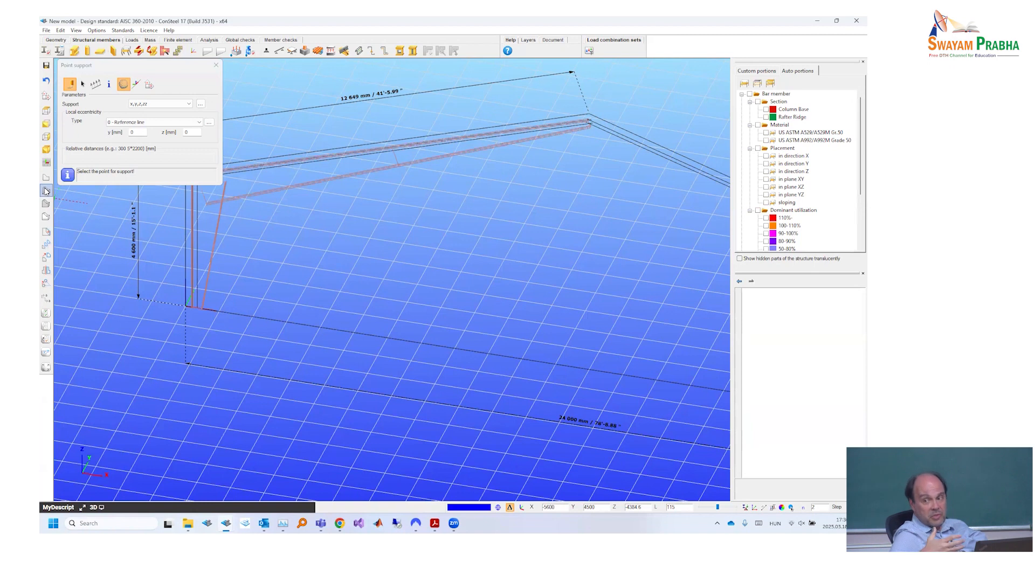
left_click(199, 309)
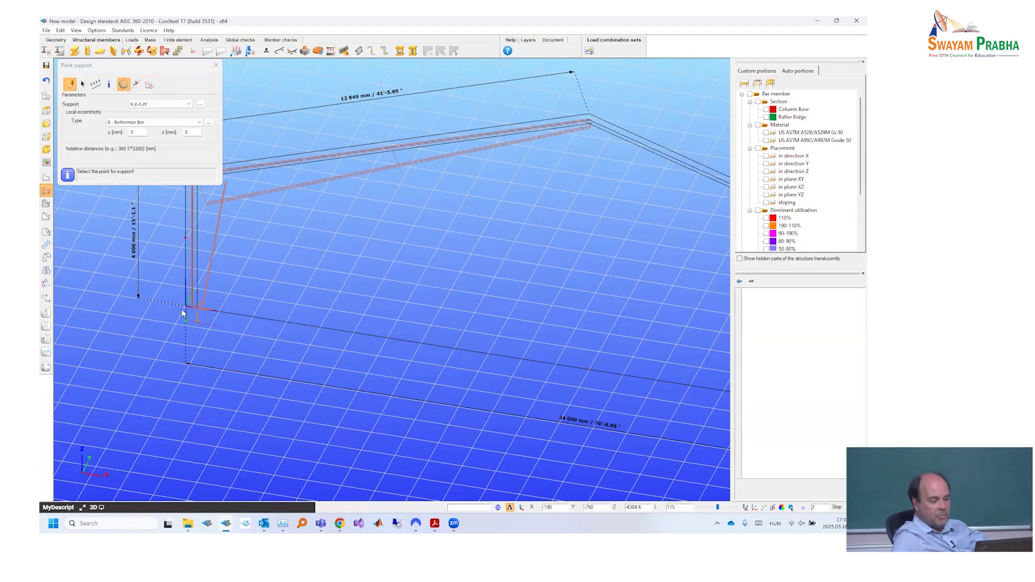
scroll(182, 309, "up", 5)
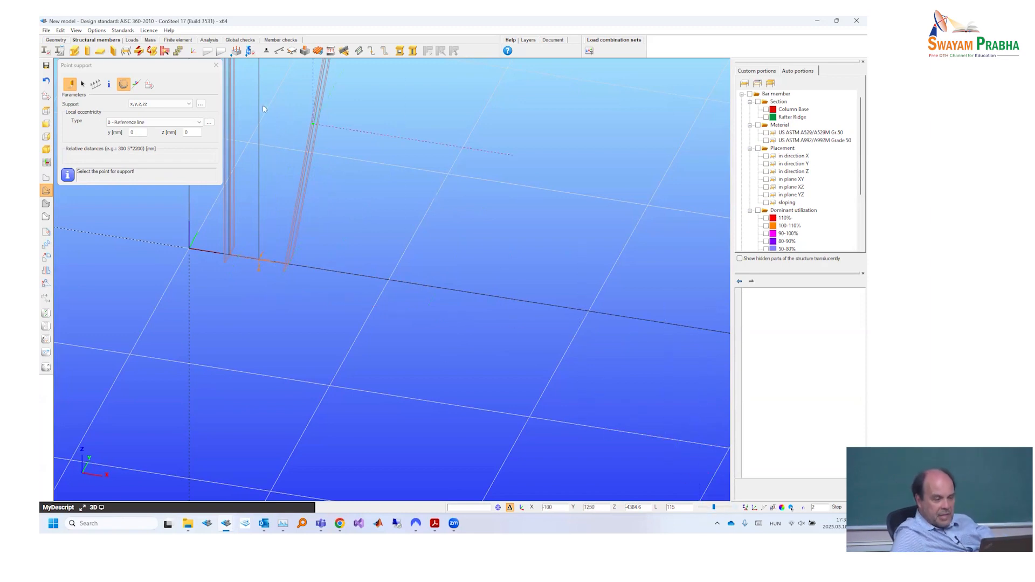
left_click(216, 66)
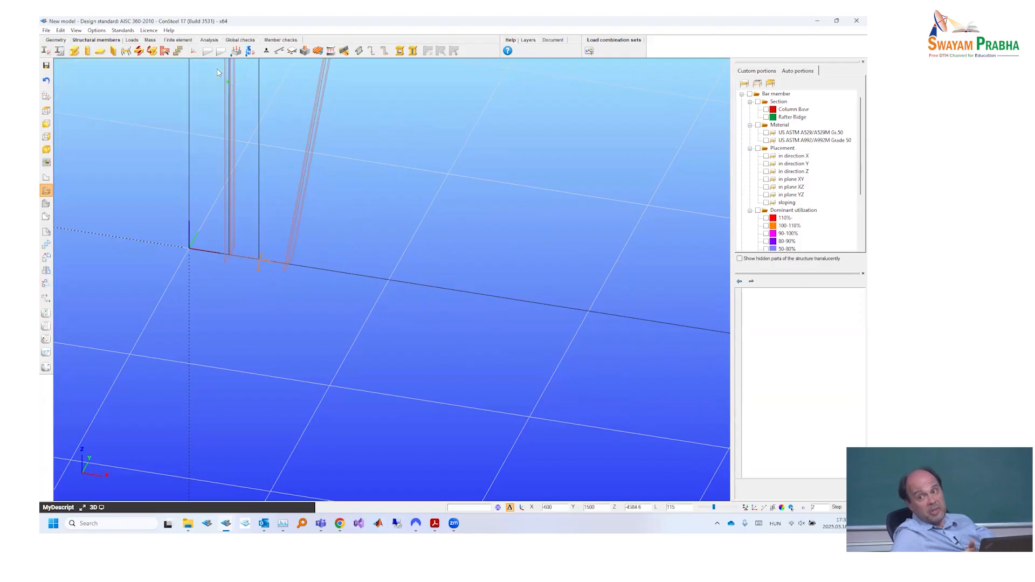
- Place a y point support on the rafter's reference line, between the splice and the ridge
scroll(322, 167, "down", 5)
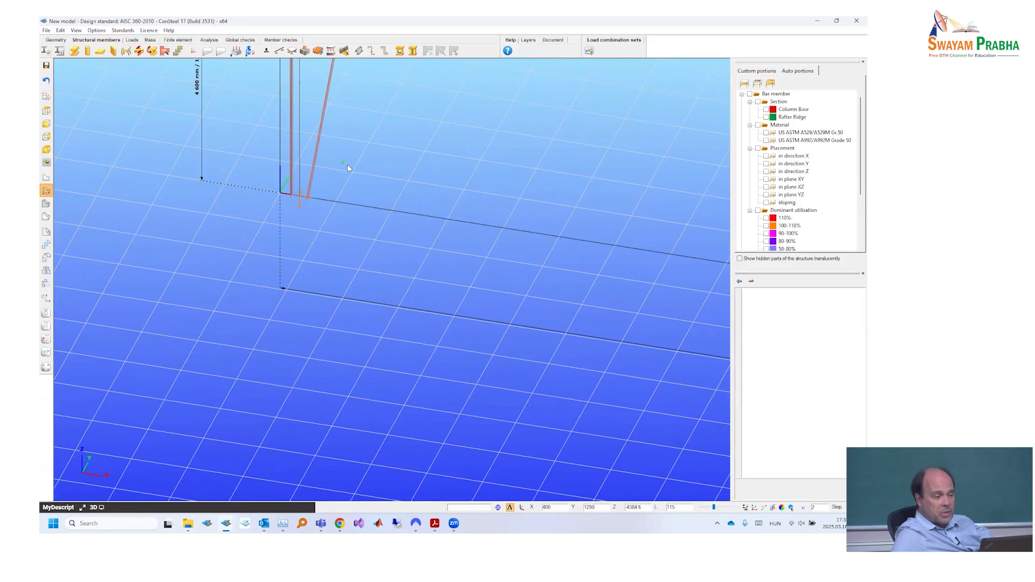
middle_click_drag(313, 211, 218, 349)
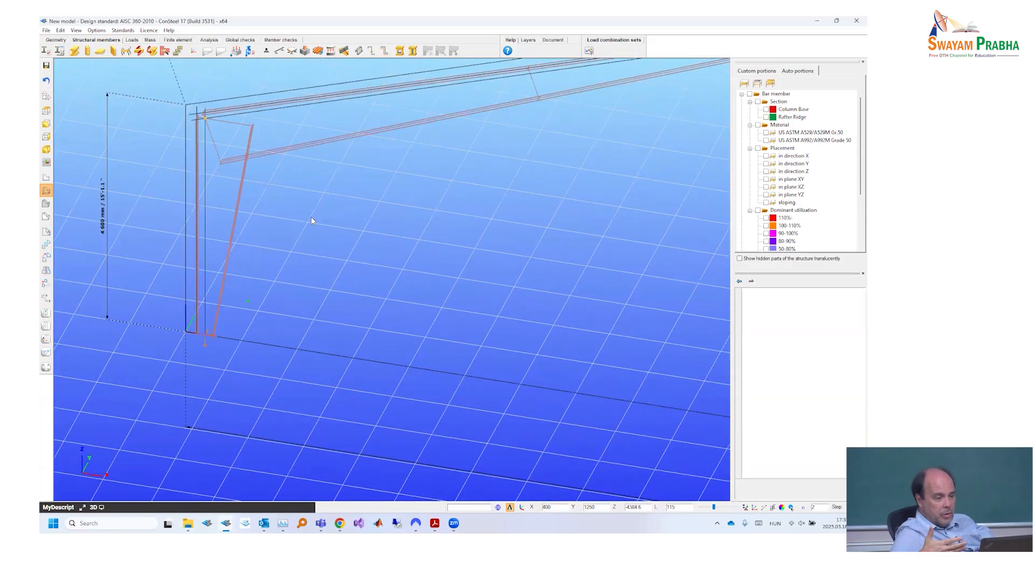
scroll(312, 221, "down", 2)
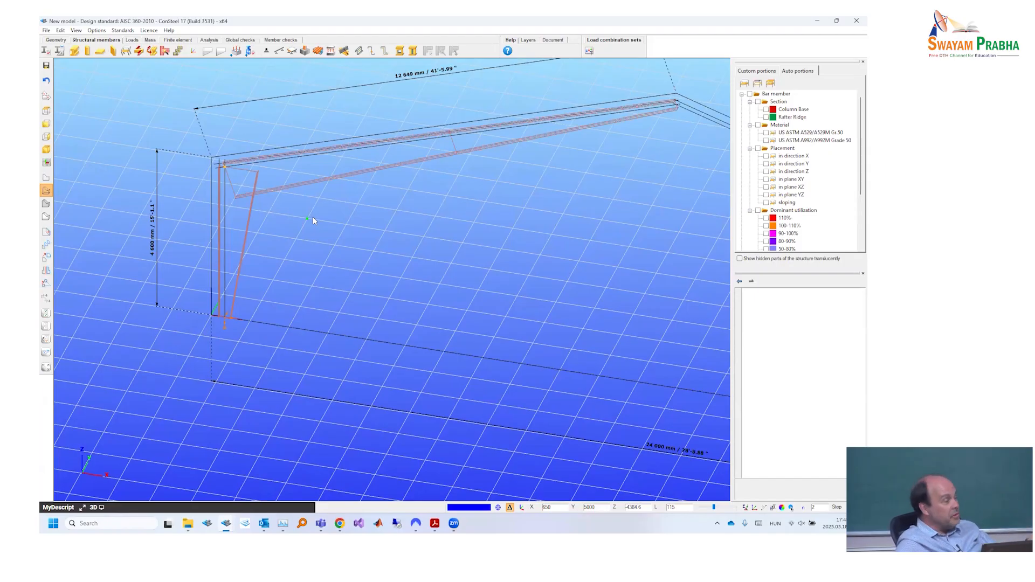
middle_click_drag(346, 256, 327, 265)
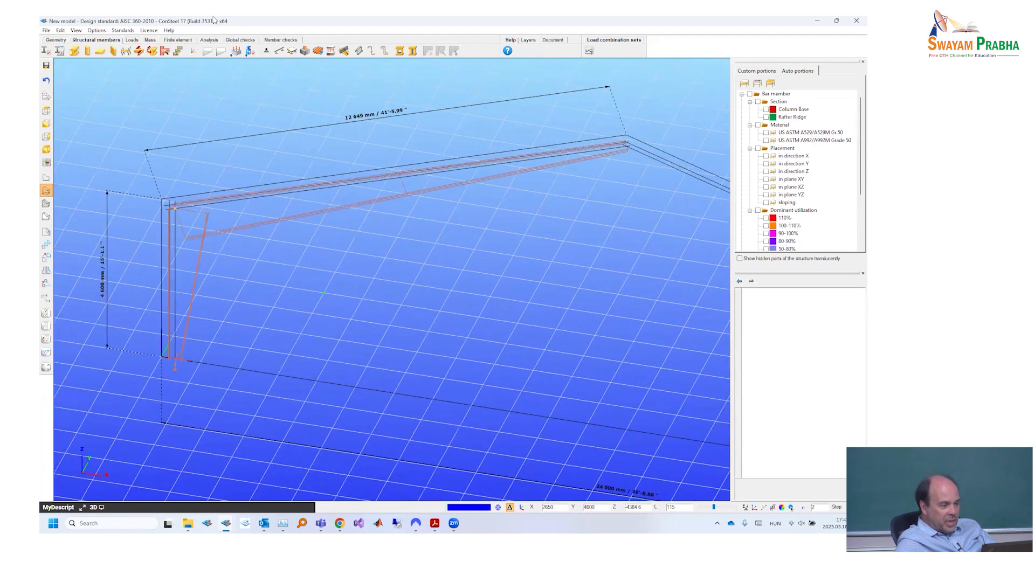
left_click(266, 51)
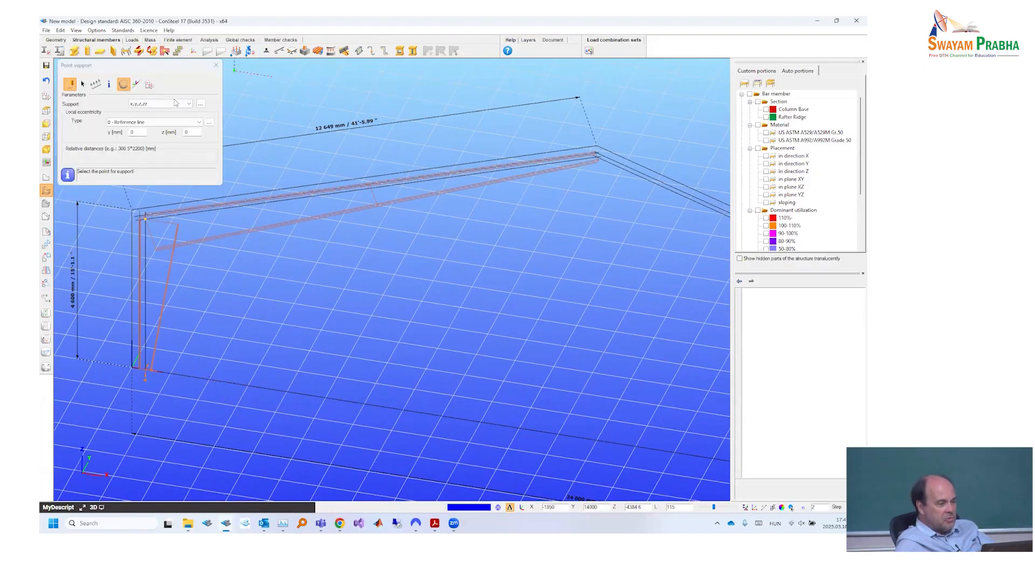
left_click(135, 107)
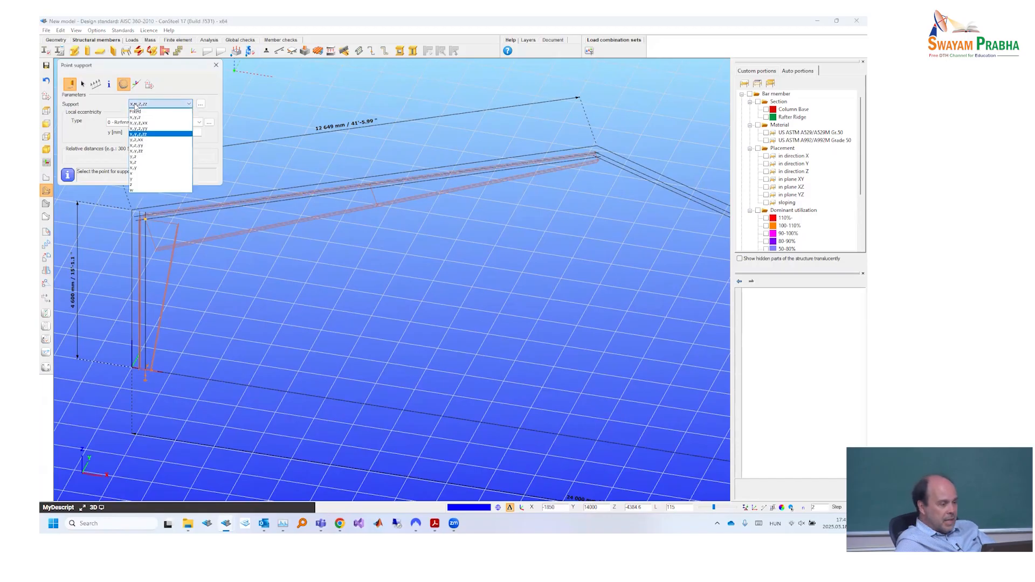
left_click(140, 179)
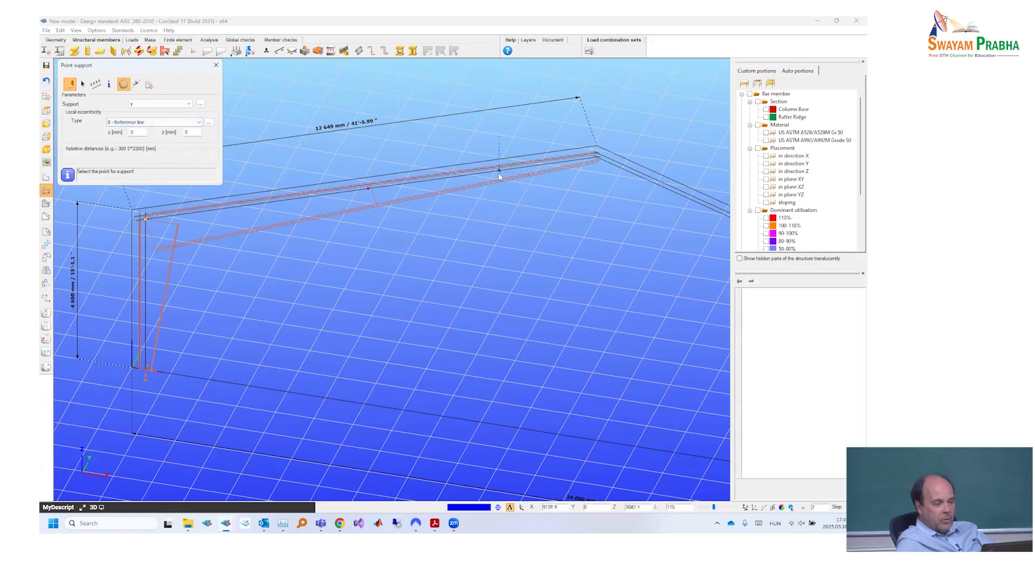
left_click(482, 173)
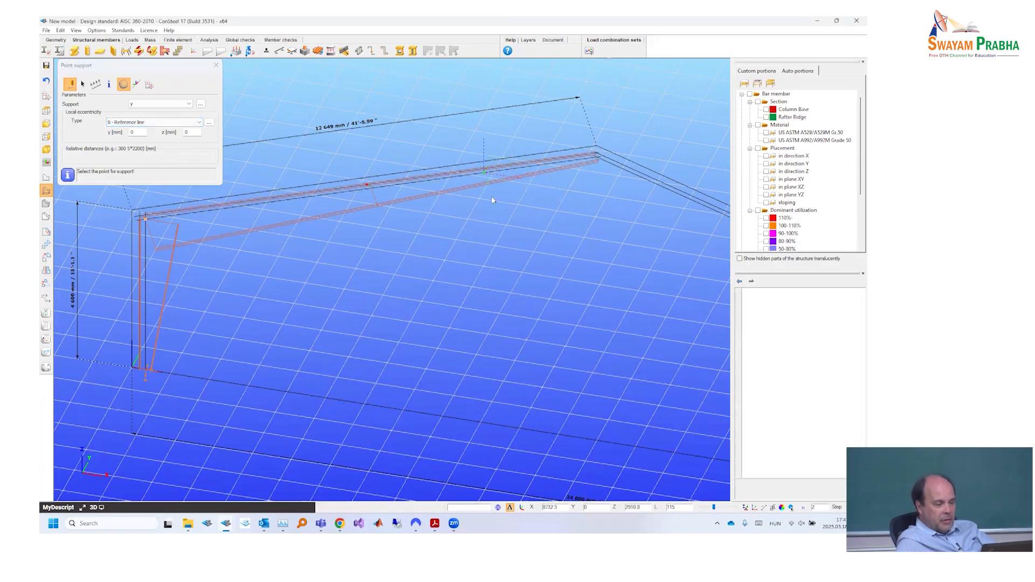
scroll(485, 177, "up", 5)
left_click_drag(713, 508, 727, 507)
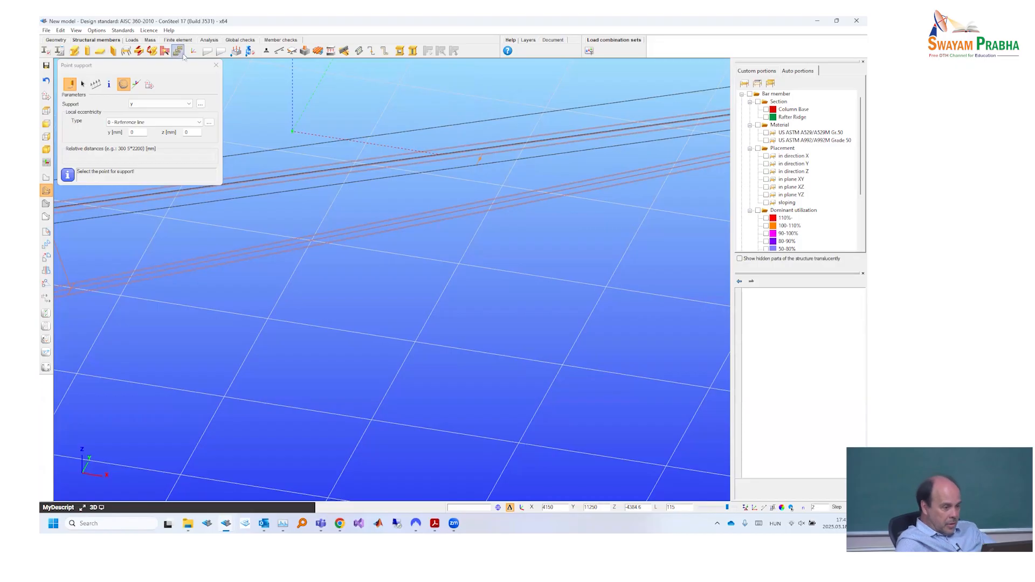
key("Escape")
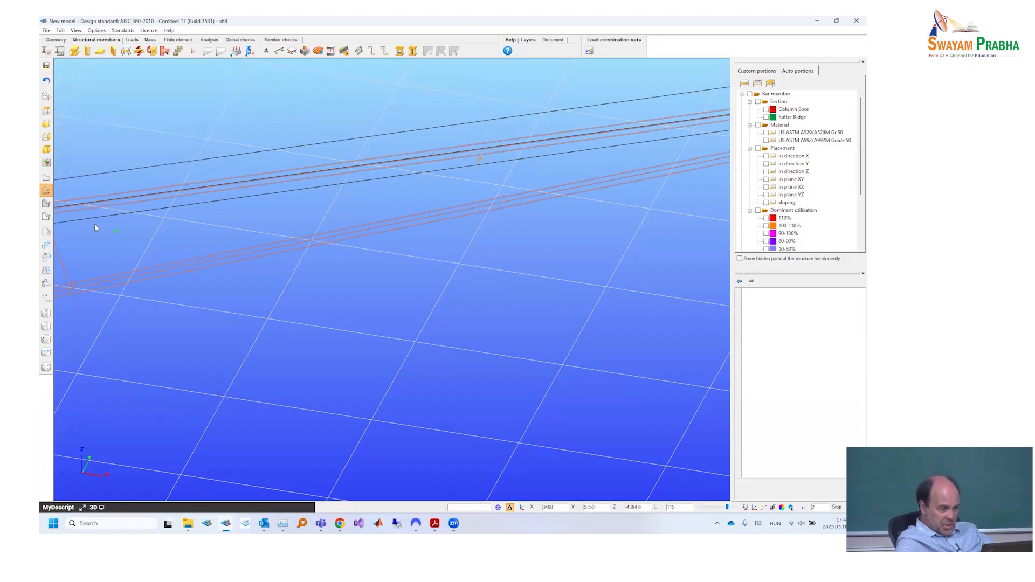
- Display the members as solids and delete the y point support from the rafter
left_click(44, 204)
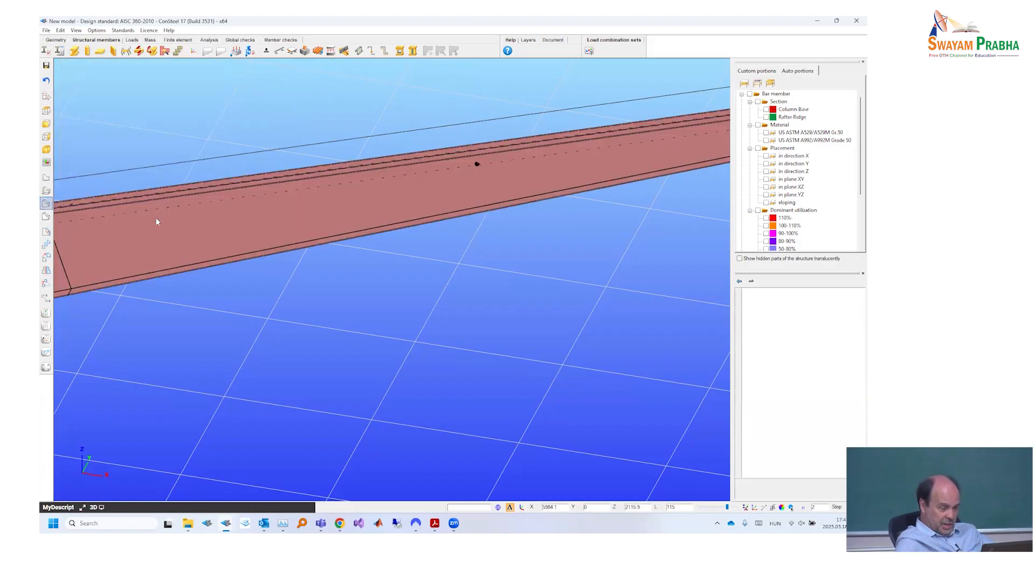
scroll(157, 222, "down", 3)
scroll(438, 215, "down", 3)
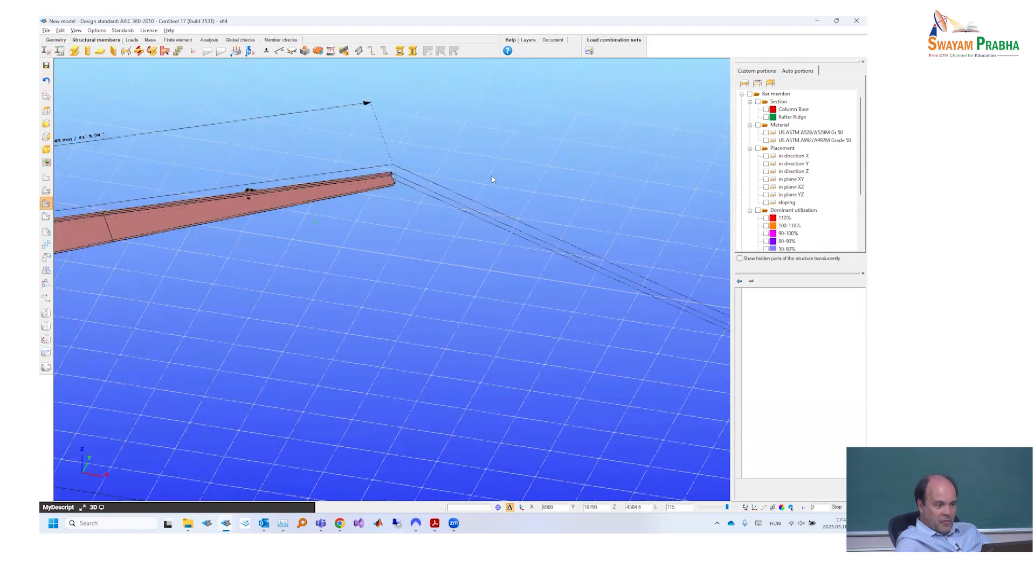
middle_click_drag(461, 187, 405, 184)
scroll(404, 184, "up", 3)
scroll(405, 187, "down", 2)
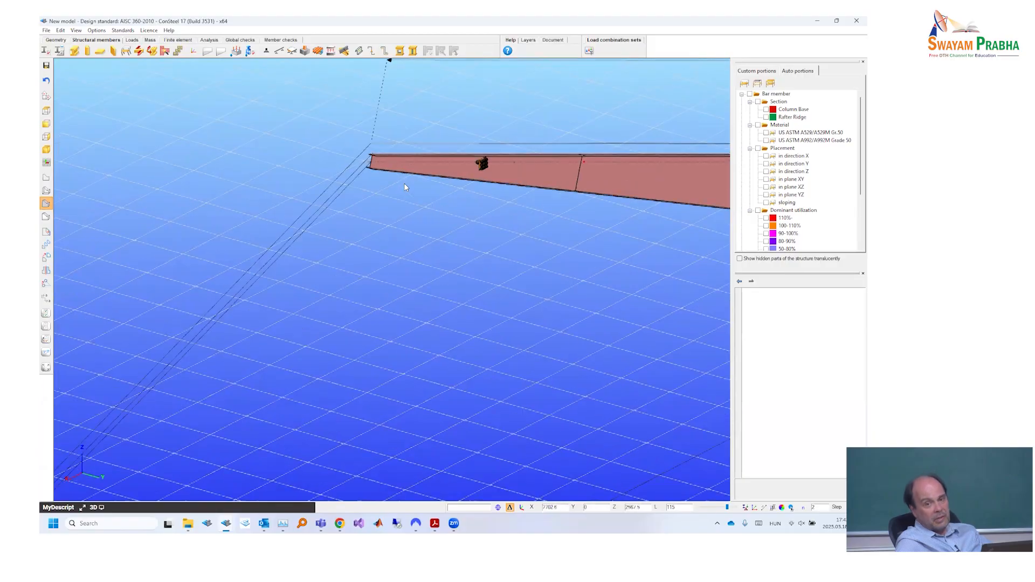
scroll(405, 187, "up", 3)
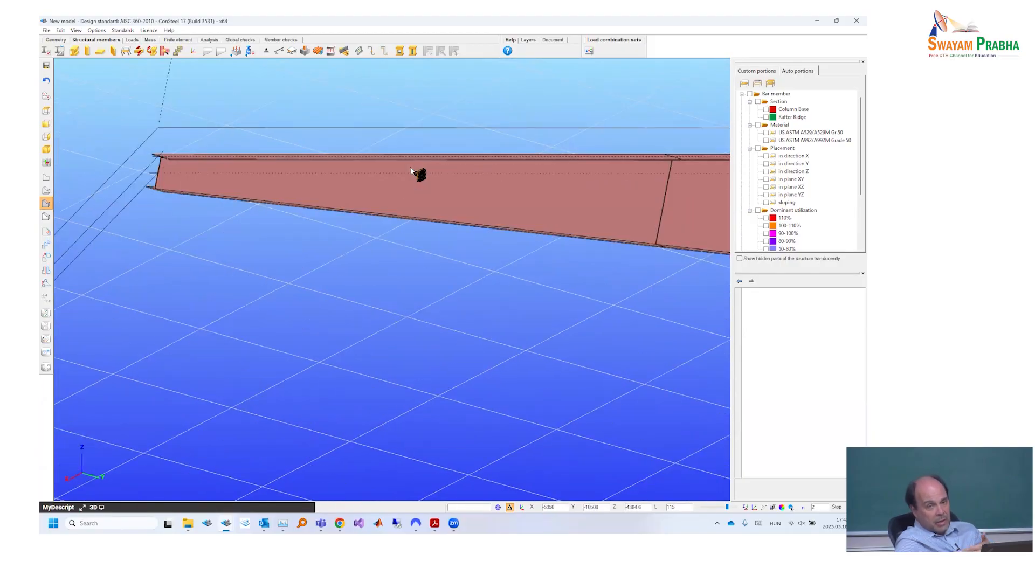
left_click(420, 175)
key("Delete")
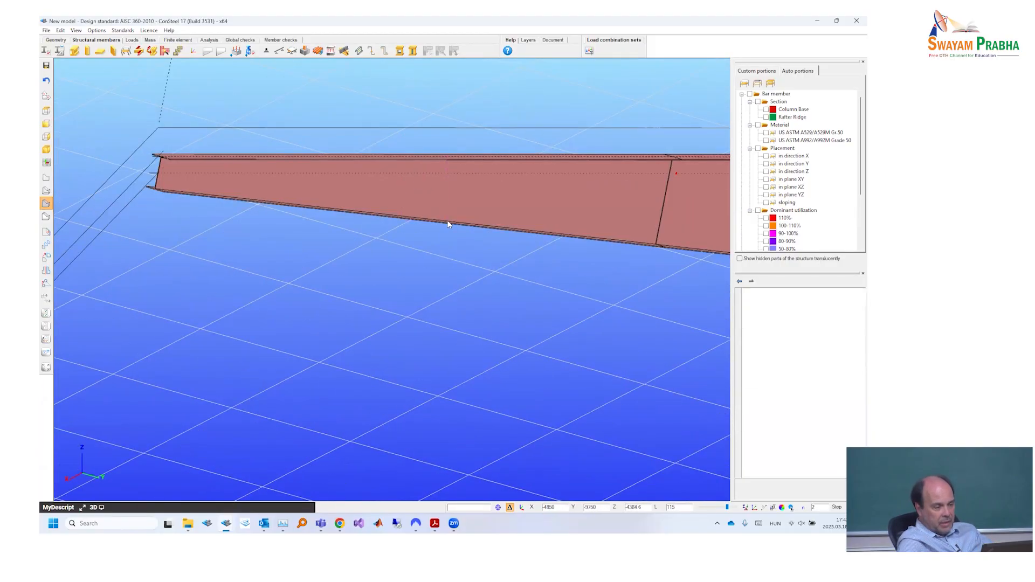
- Set the local eccentricity for a y point support to 8 - Top Middle with a z offset of 100 mm, and close the settings
scroll(312, 225, "down", 3)
scroll(319, 239, "down", 2)
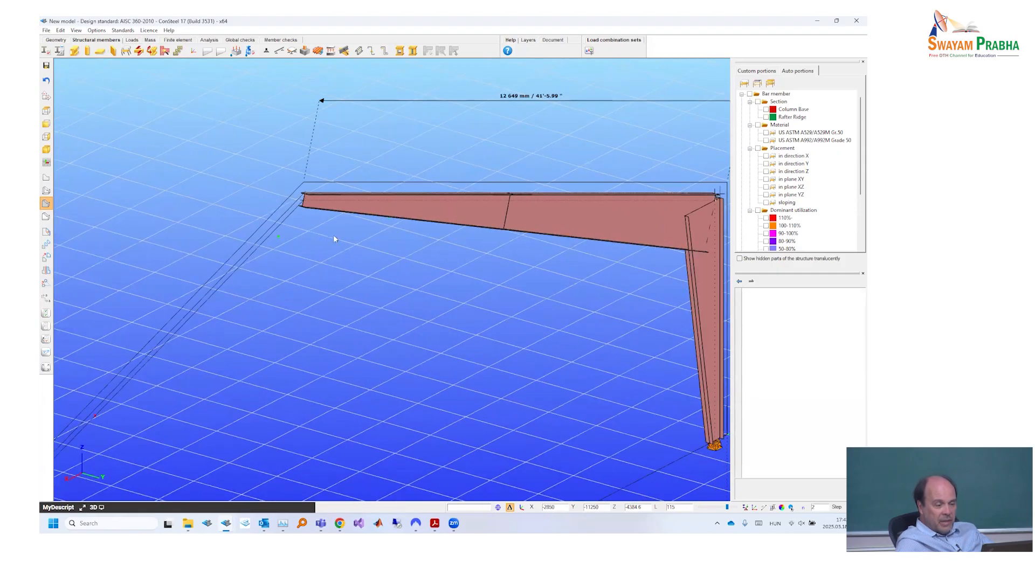
scroll(464, 243, "down", 2)
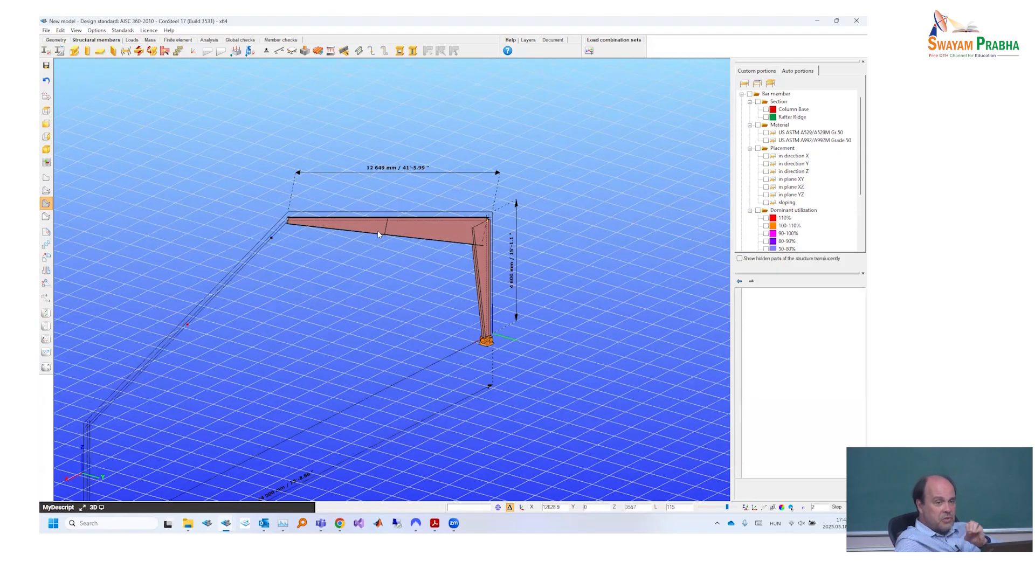
scroll(378, 230, "down", 1)
middle_click_drag(372, 208, 90, 114)
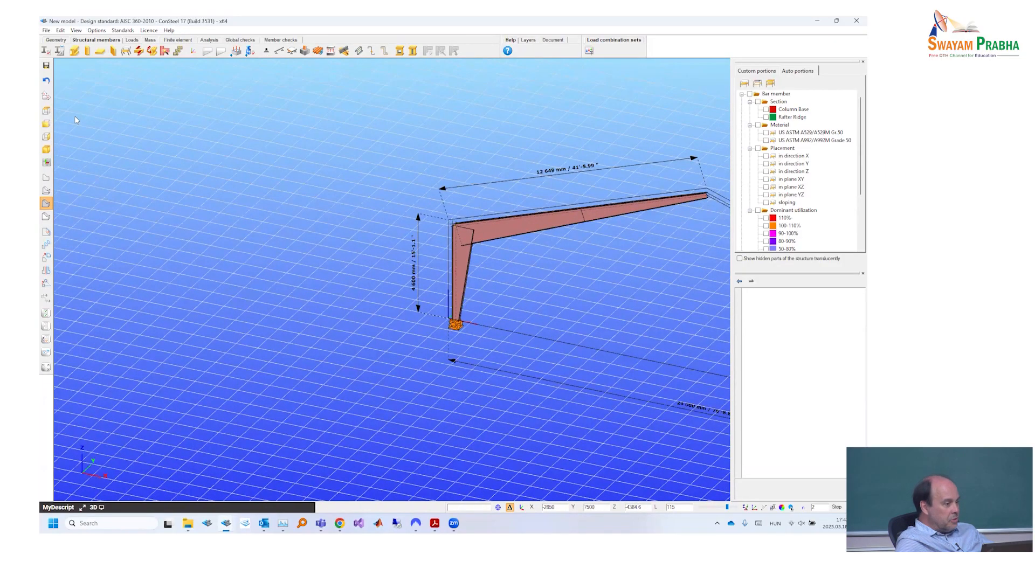
middle_click_drag(390, 145, 128, 130)
middle_click_drag(192, 124, 161, 125)
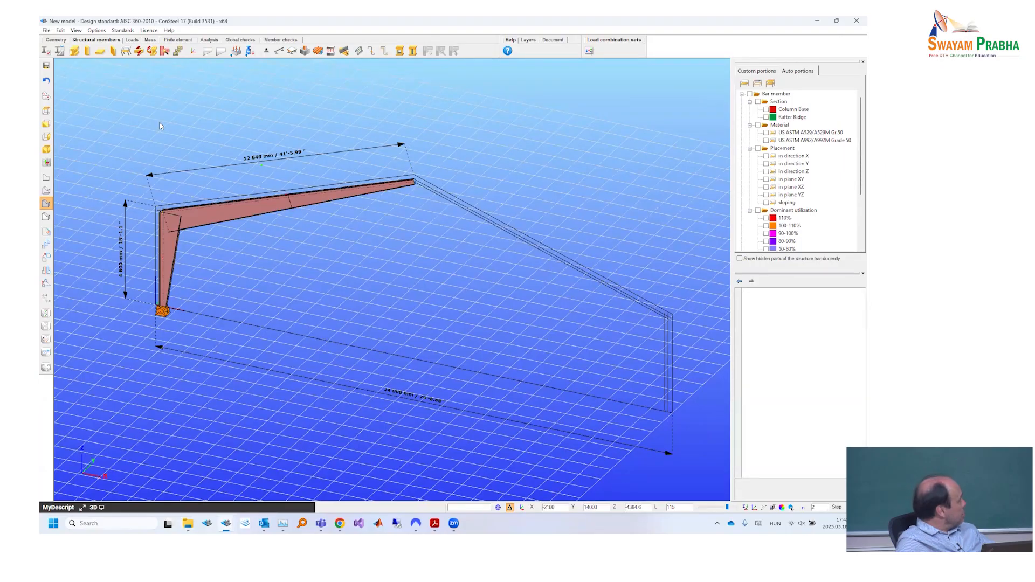
left_click(161, 122)
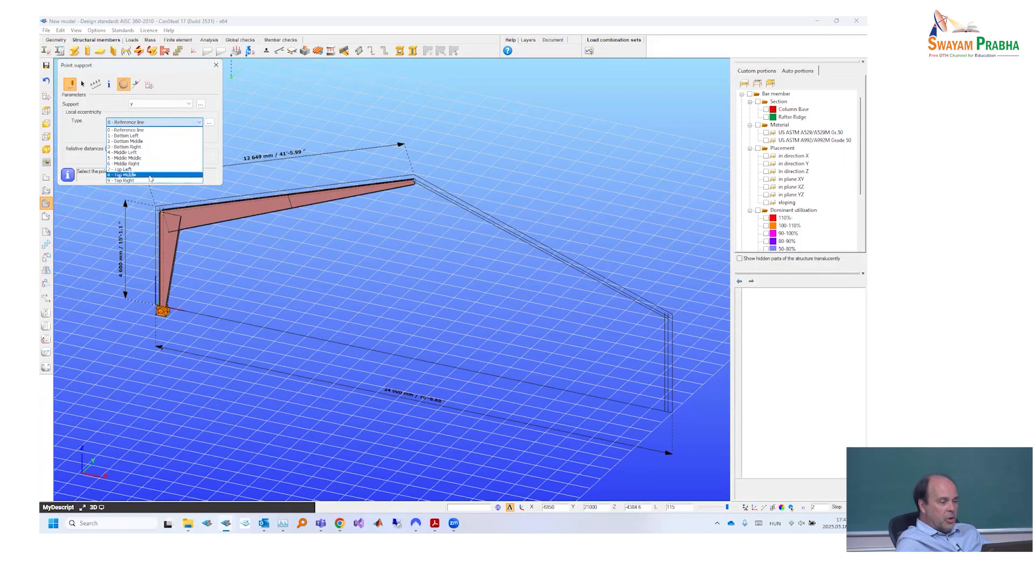
left_click(210, 108)
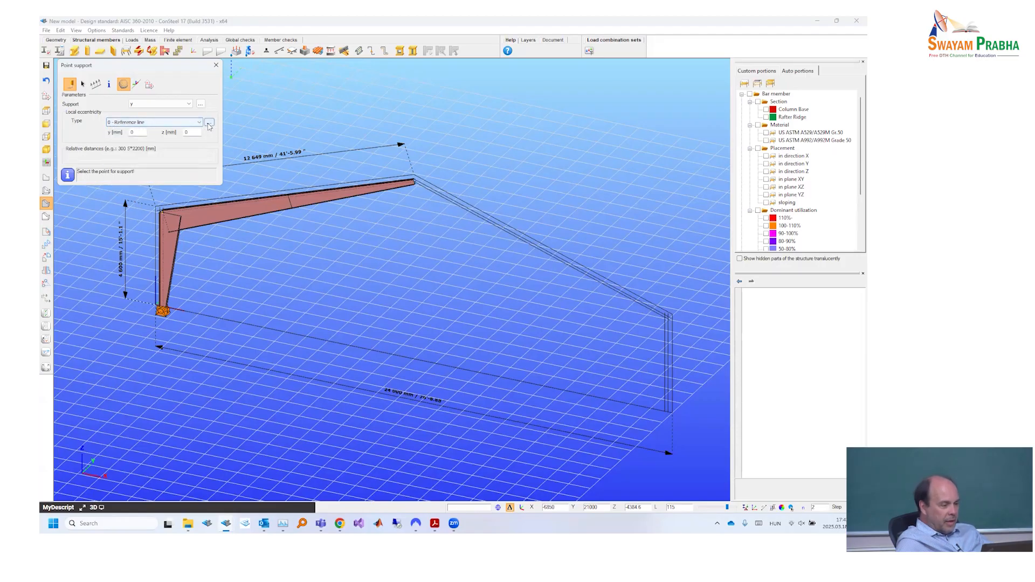
left_click(209, 123)
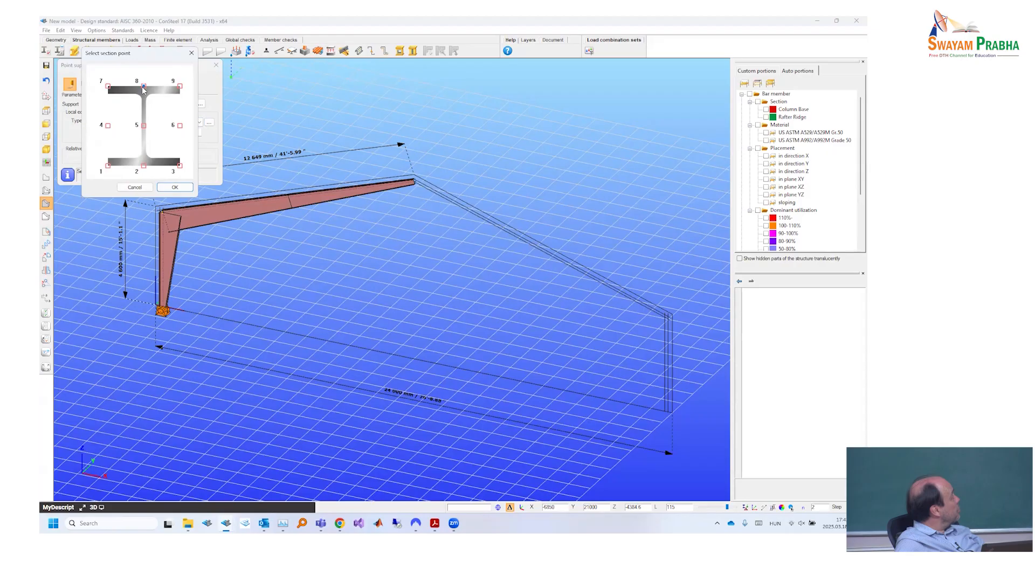
left_click(176, 188)
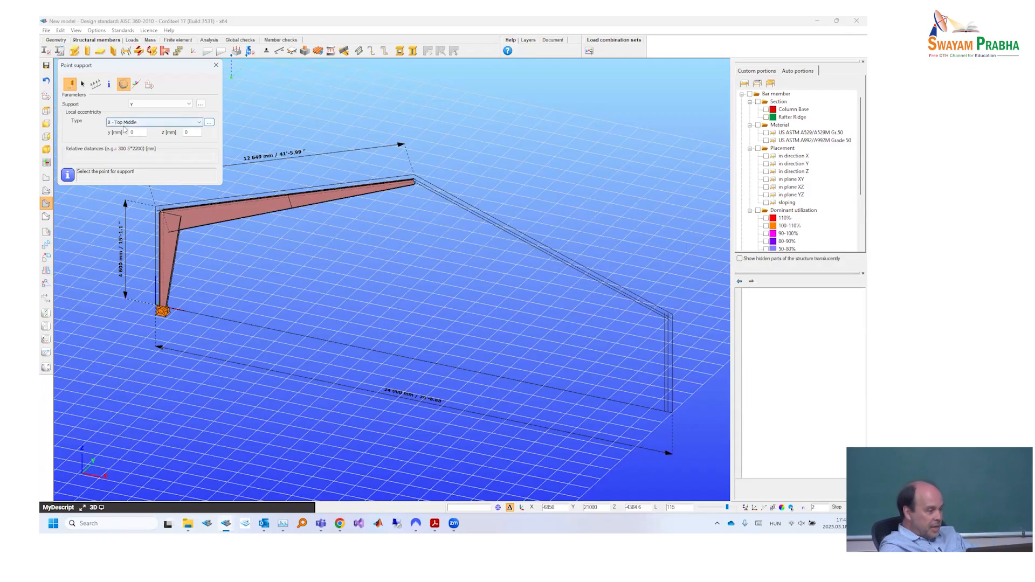
double_click(186, 132)
type("100")
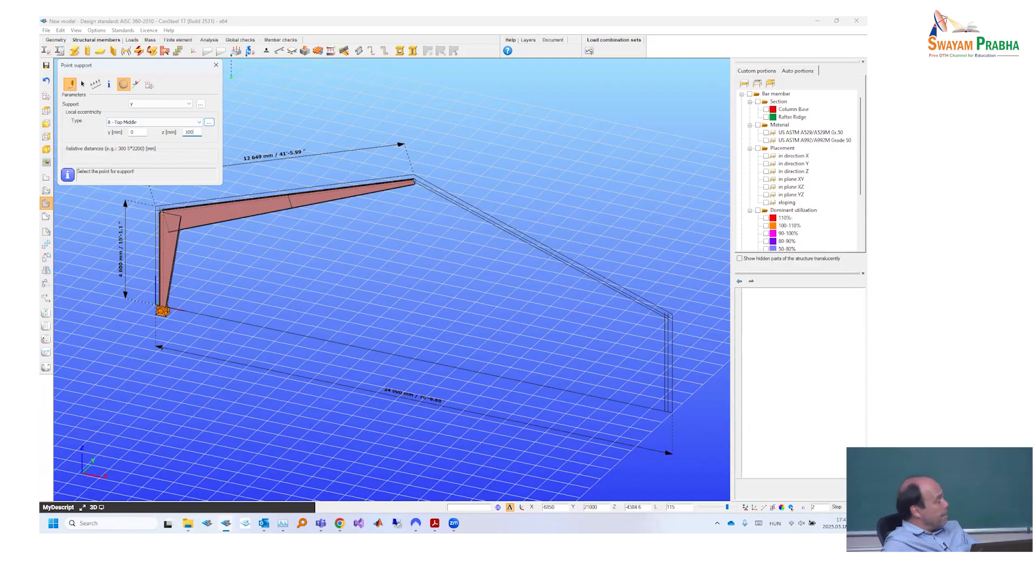
scroll(392, 175, "up", 5)
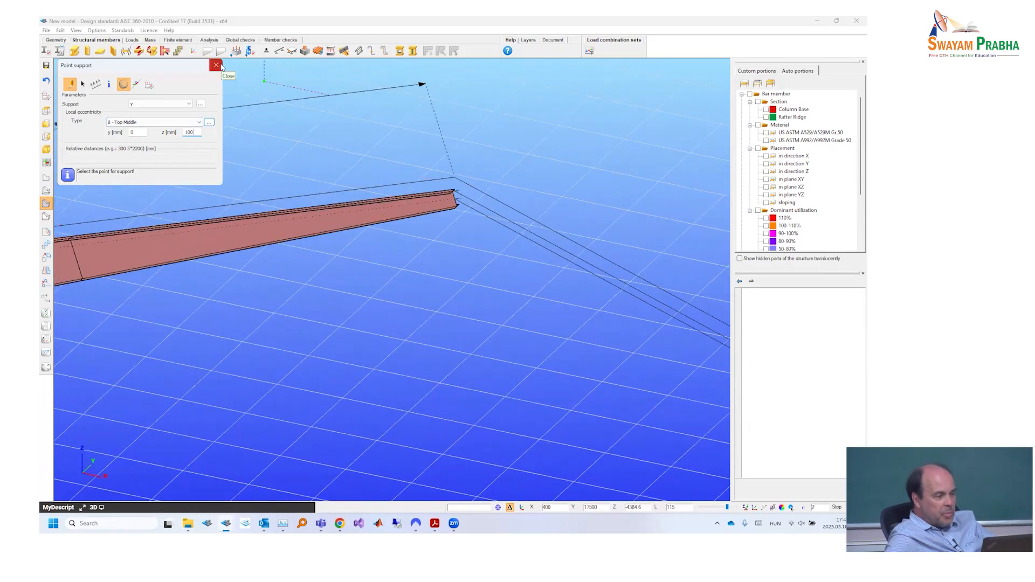
left_click(216, 66)
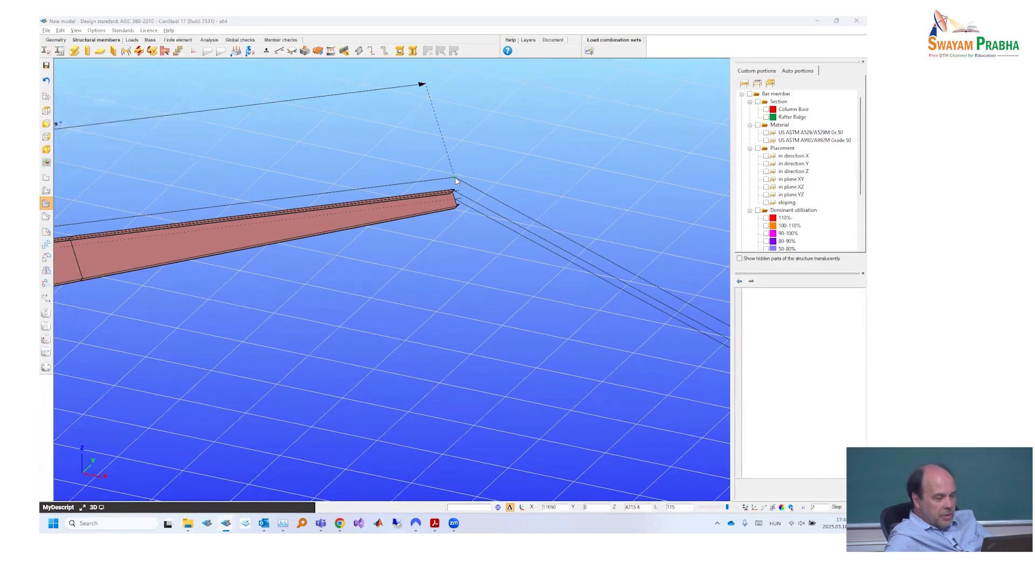
- Examine the rafter dimensions on the portal frame drawing in Adobe Acrobat Reader and return to ConSteel
key("alt+Tab")
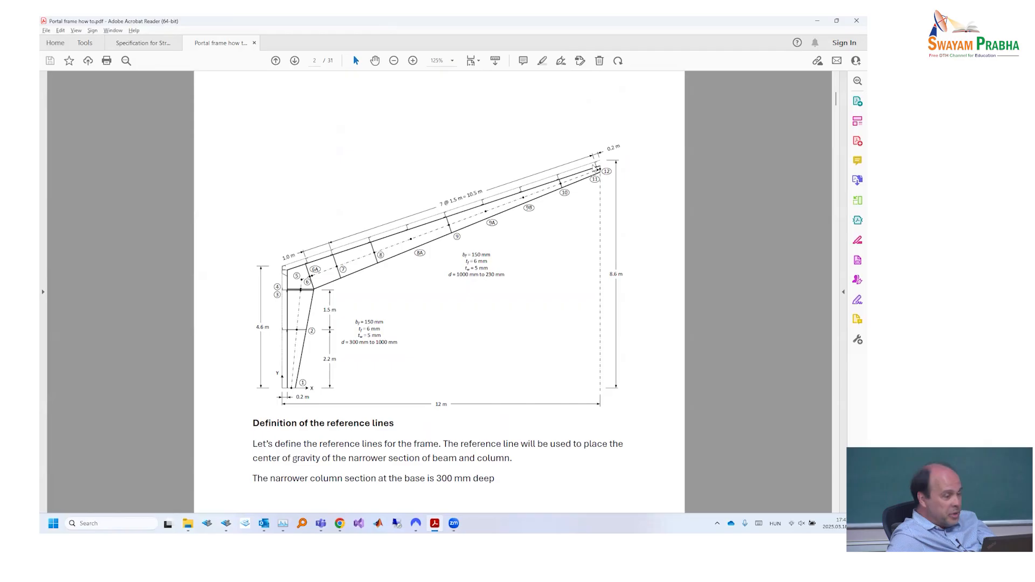
key("alt+Tab")
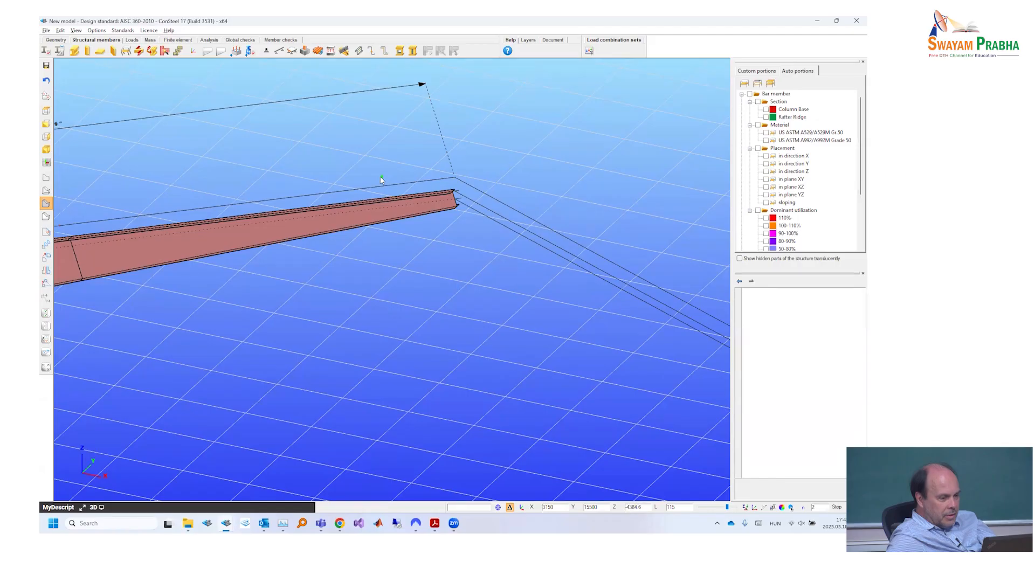
- Draw a line from the frame's horizontal base line up to the rafter's outer line near the ridge, perpendicular to the outer line
left_click(56, 40)
left_click(46, 50)
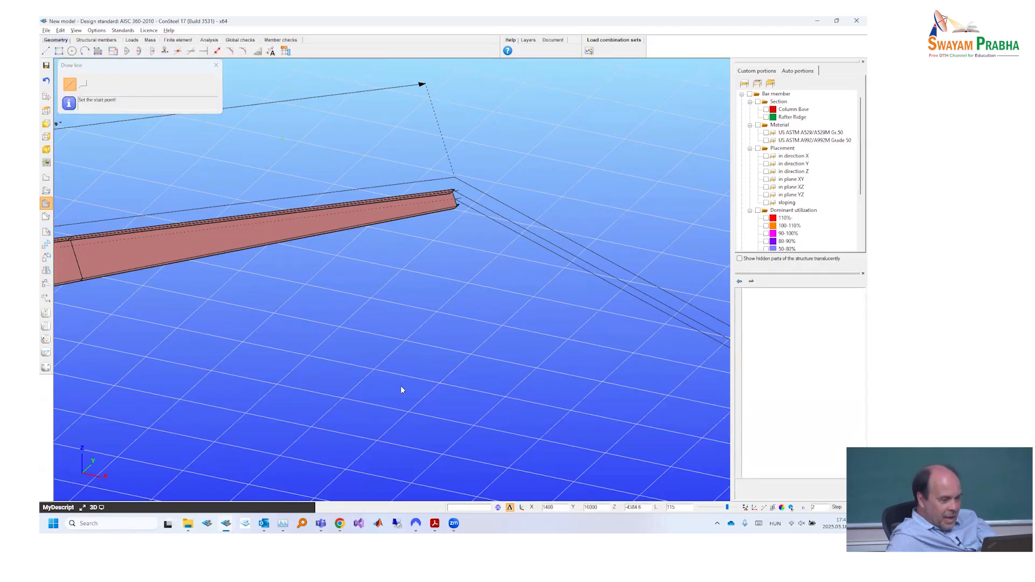
scroll(401, 387, "down", 3)
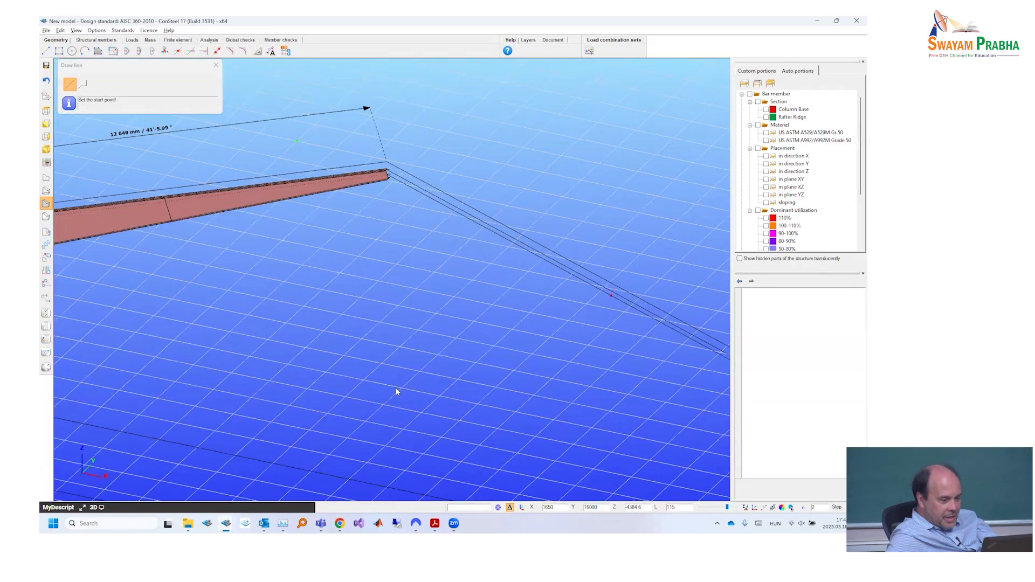
left_click(342, 378)
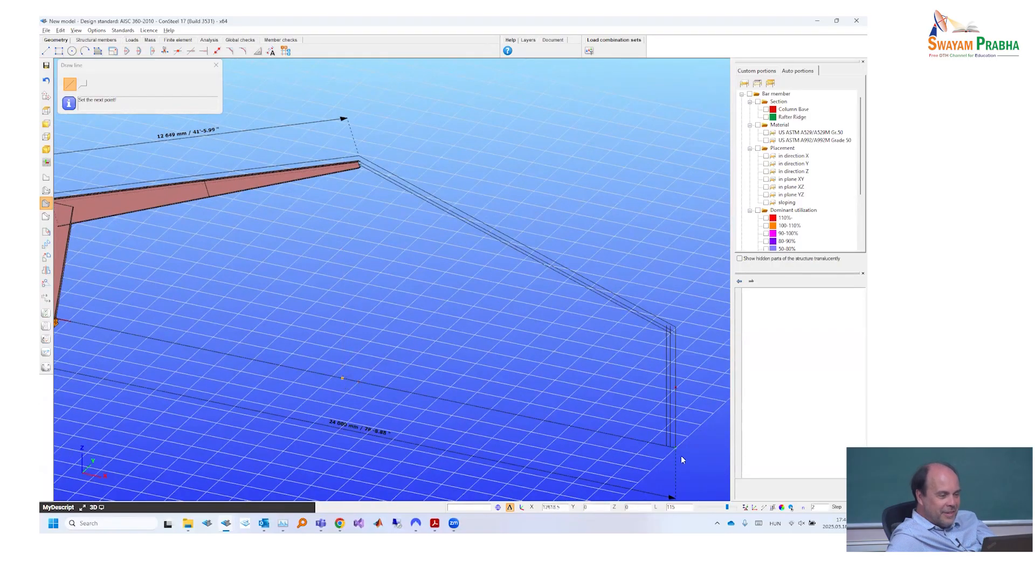
left_click(791, 508)
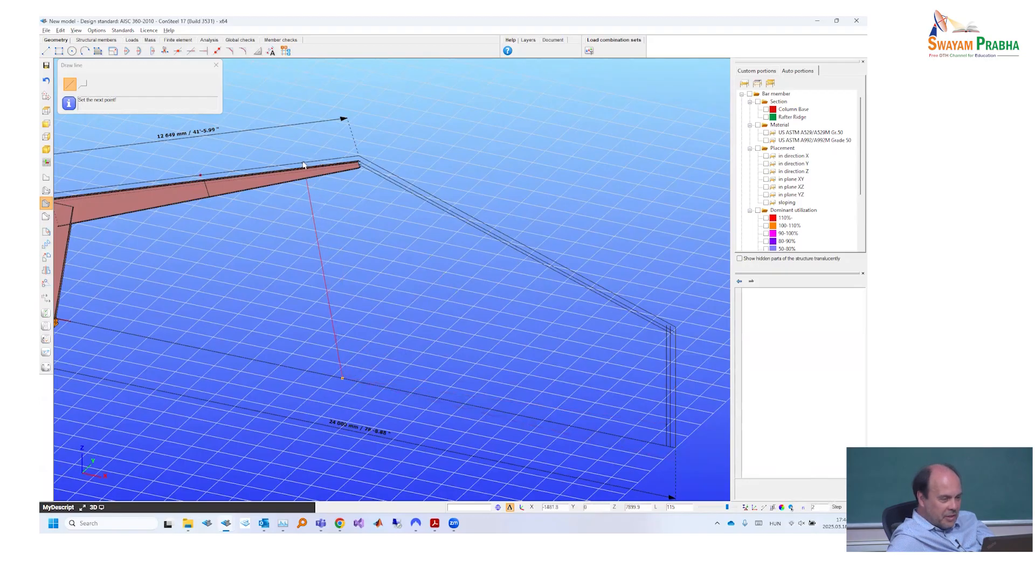
left_click(285, 165)
scroll(522, 206, "up", 5)
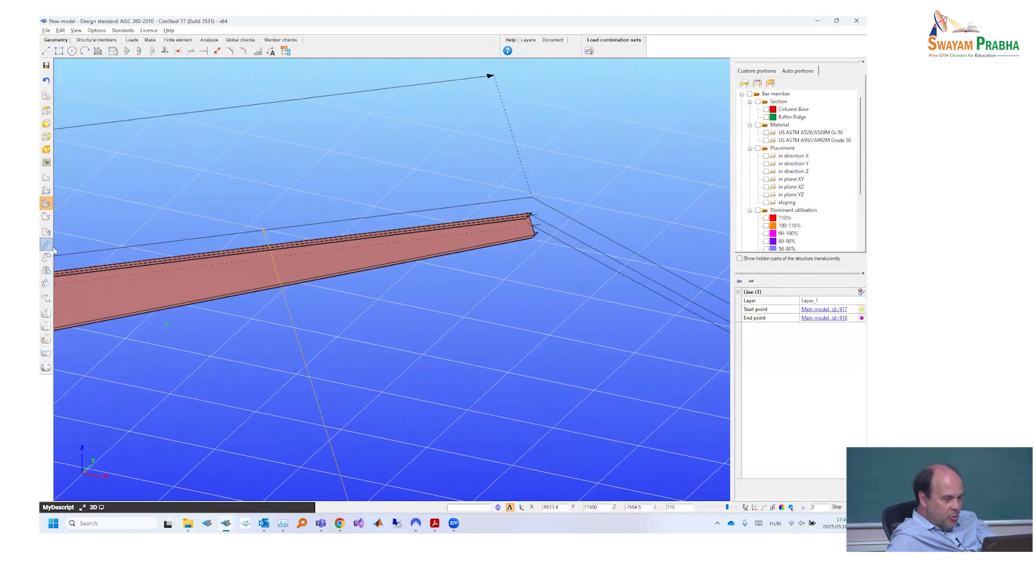
- Move the perpendicular line along the slope from its upper end to the ridge point of the outer line
left_click(46, 258)
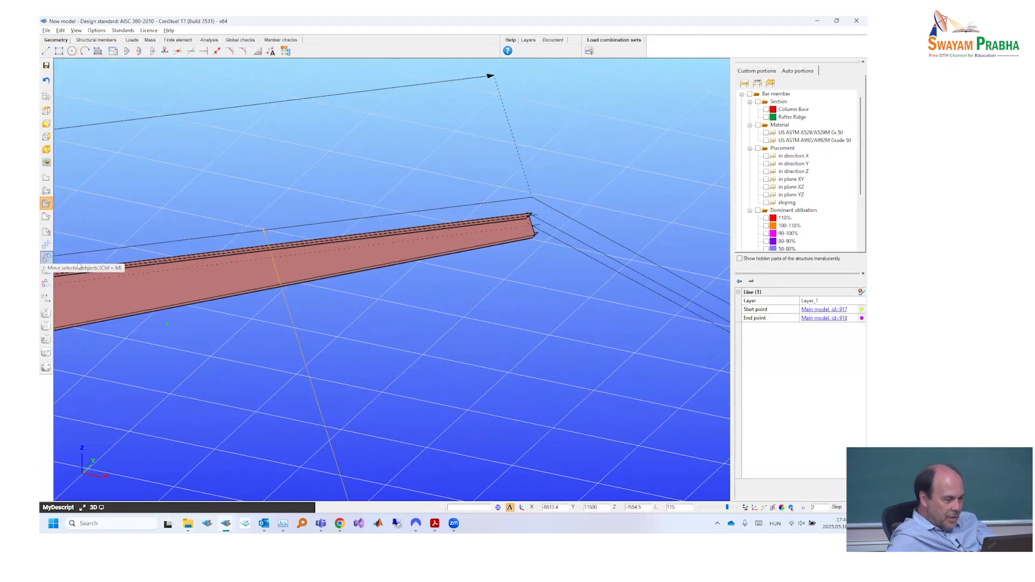
left_click(263, 231)
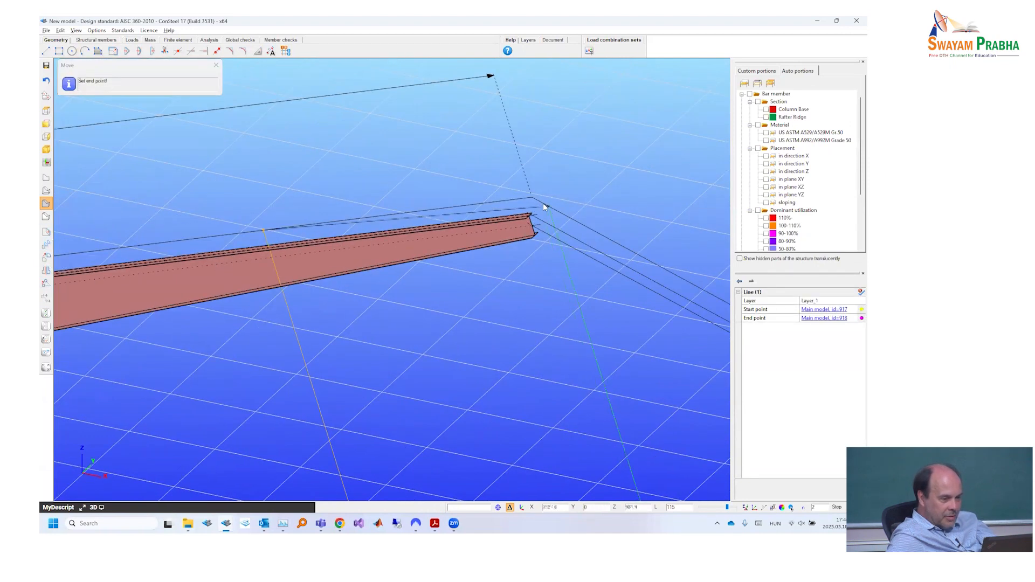
left_click(532, 198)
key("Escape")
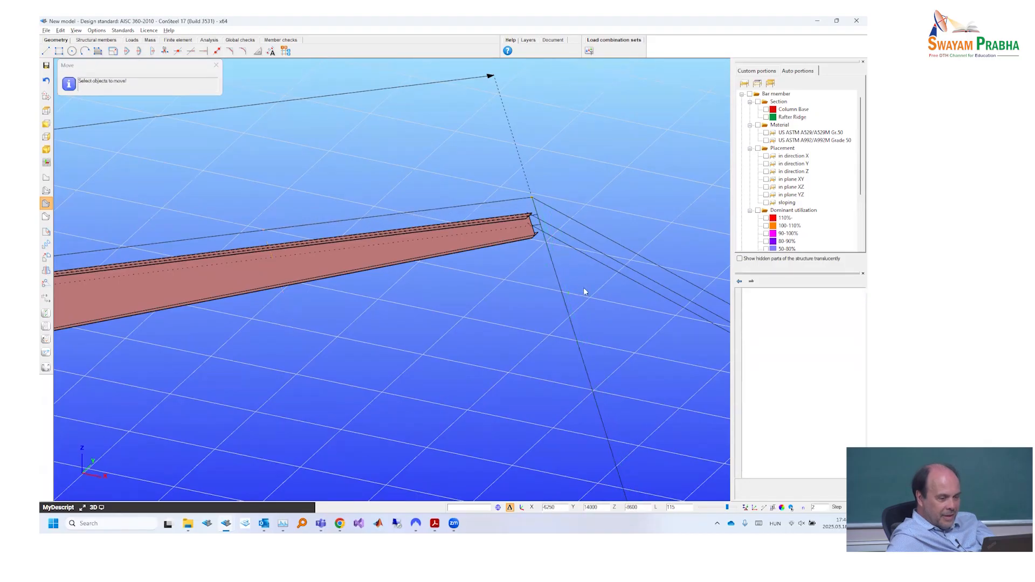
- Copy the perpendicular line once, 200 mm down the rafter's outer line from the ridge point
left_click(561, 311)
left_click(47, 245)
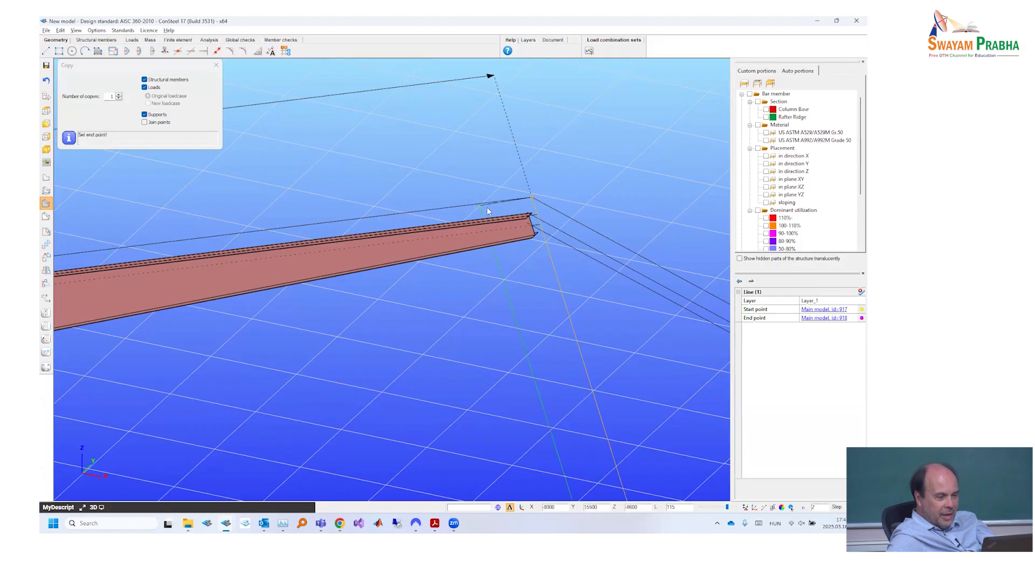
type("l")
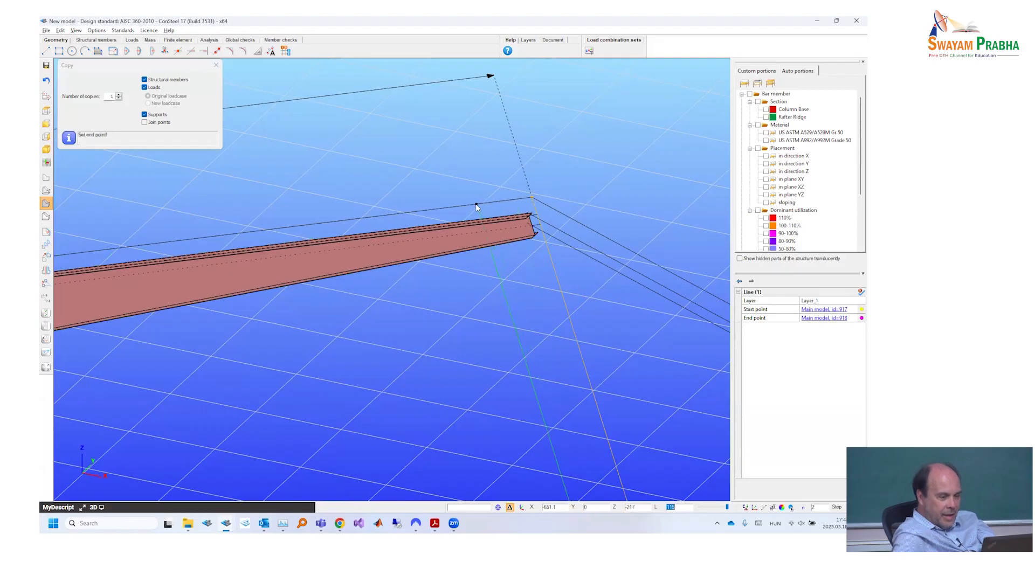
type("200")
key("Return")
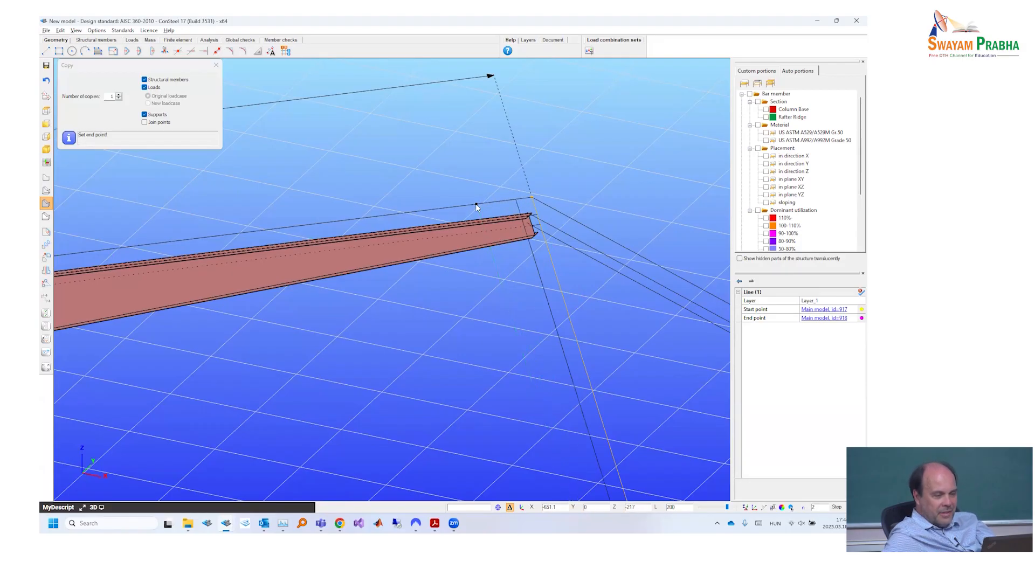
key("Escape")
scroll(530, 208, "up", 6)
key("Escape")
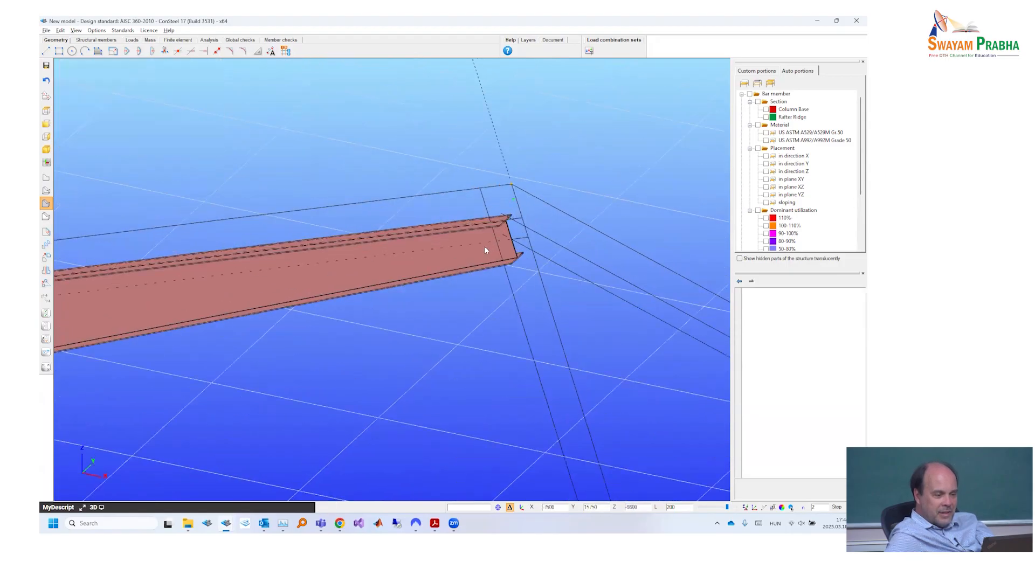
- Display the members as reference lines and measure from the rafter's ridge end to the copied perpendicular line
left_click(46, 177)
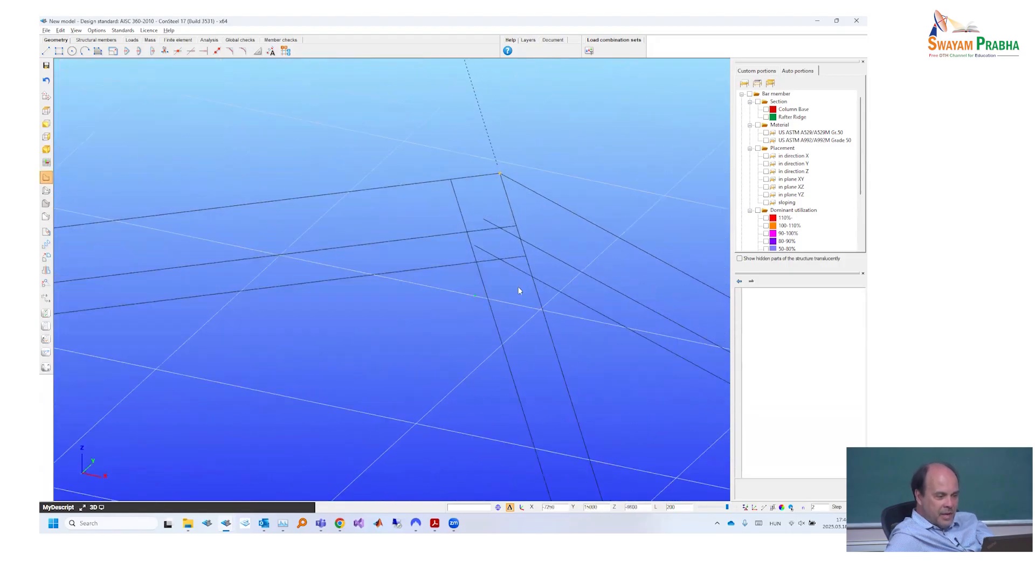
left_click(500, 261)
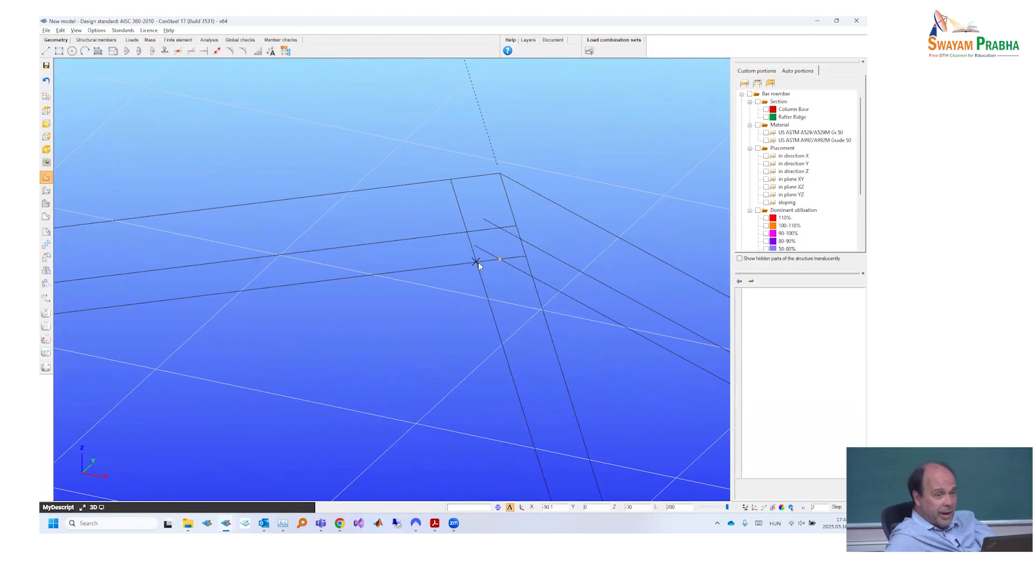
middle_click_drag(377, 186, 253, 244)
middle_click_drag(319, 256, 302, 242, "alt")
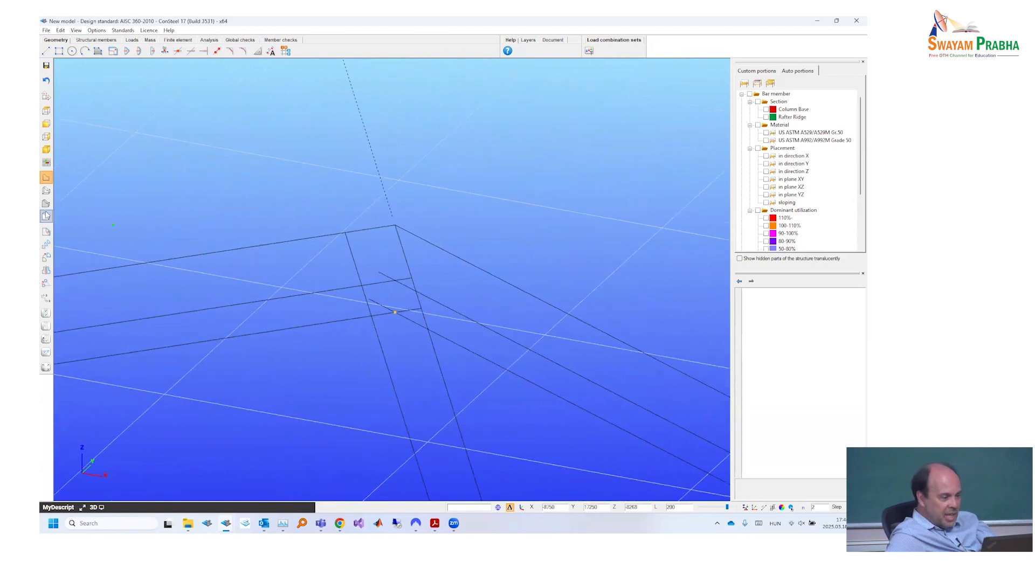
- Display the members as solids, check the support spacing on the portal frame drawing in Adobe Acrobat Reader, and return to ConSteel
left_click(45, 205)
middle_click_drag(256, 274, 277, 261)
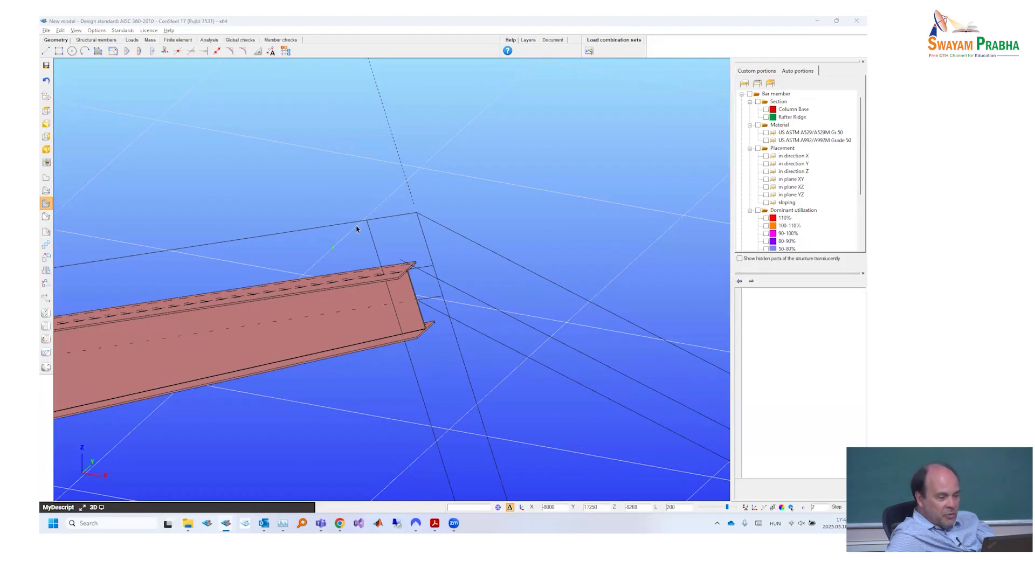
key("alt+Tab")
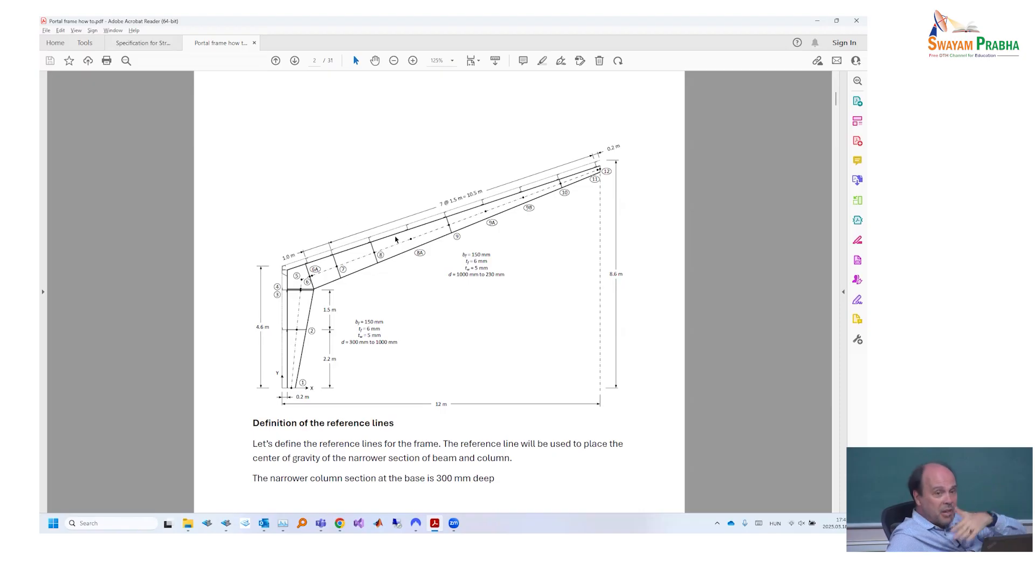
key("alt+Tab")
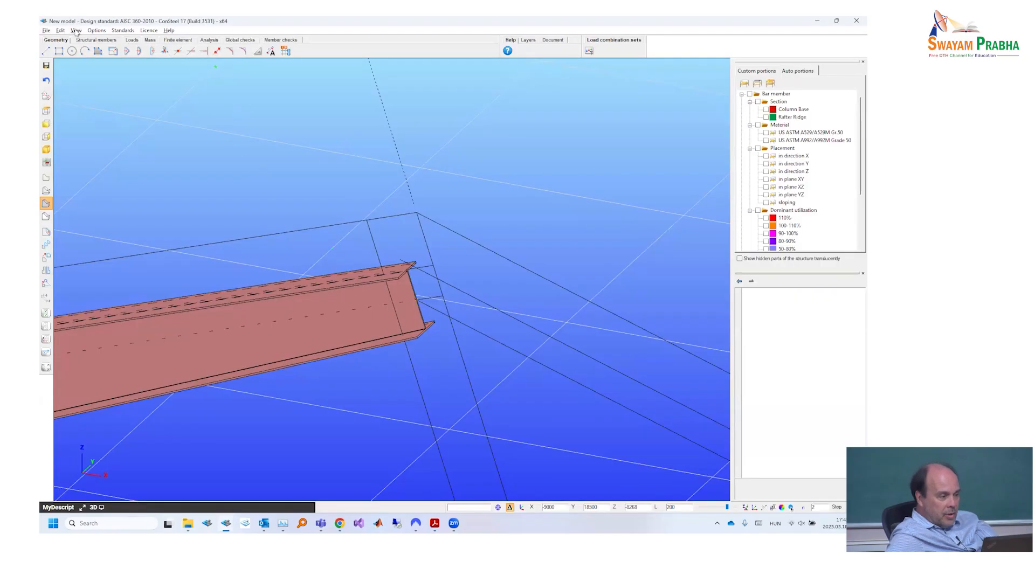
- Start placing a y point support and change the line snapping from division number to a length step of 90 mm
left_click(95, 40)
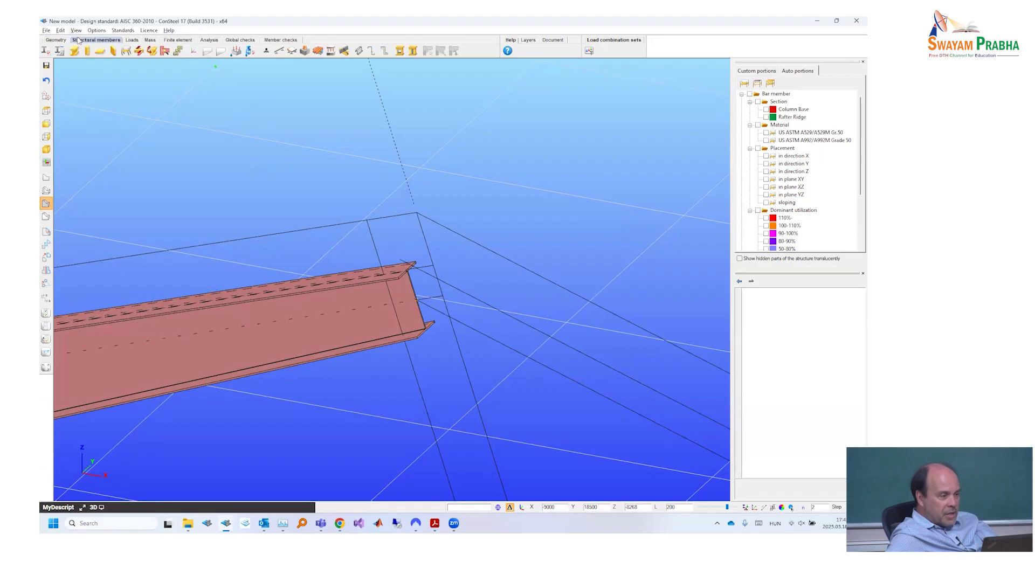
left_click(264, 51)
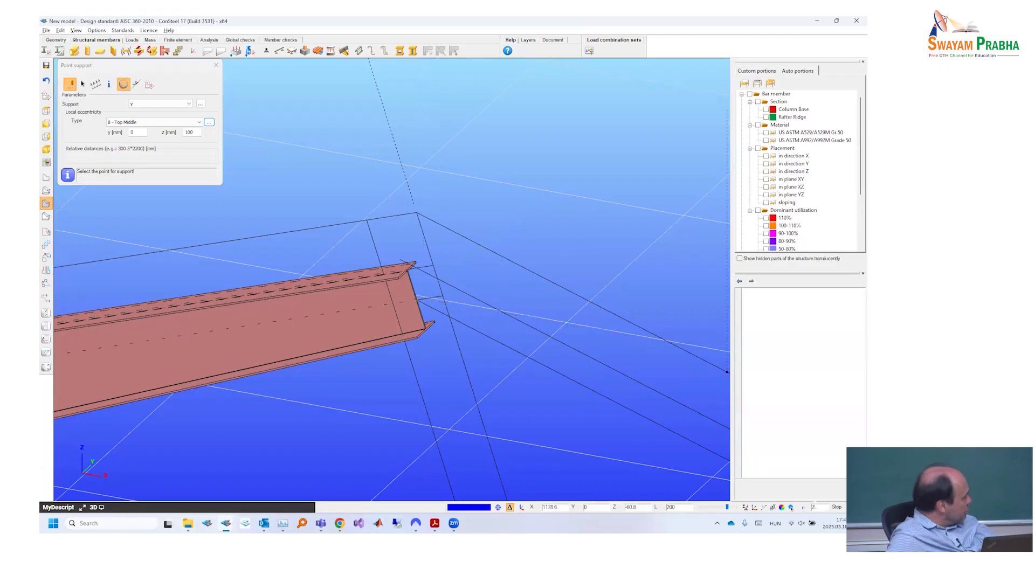
left_click(806, 509)
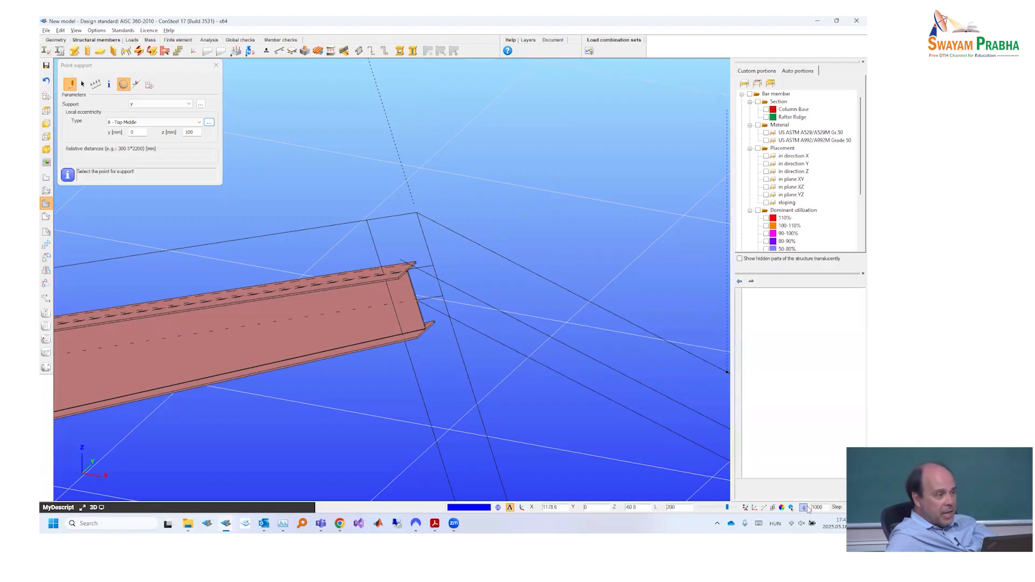
left_click_drag(823, 507, 800, 506)
type("50")
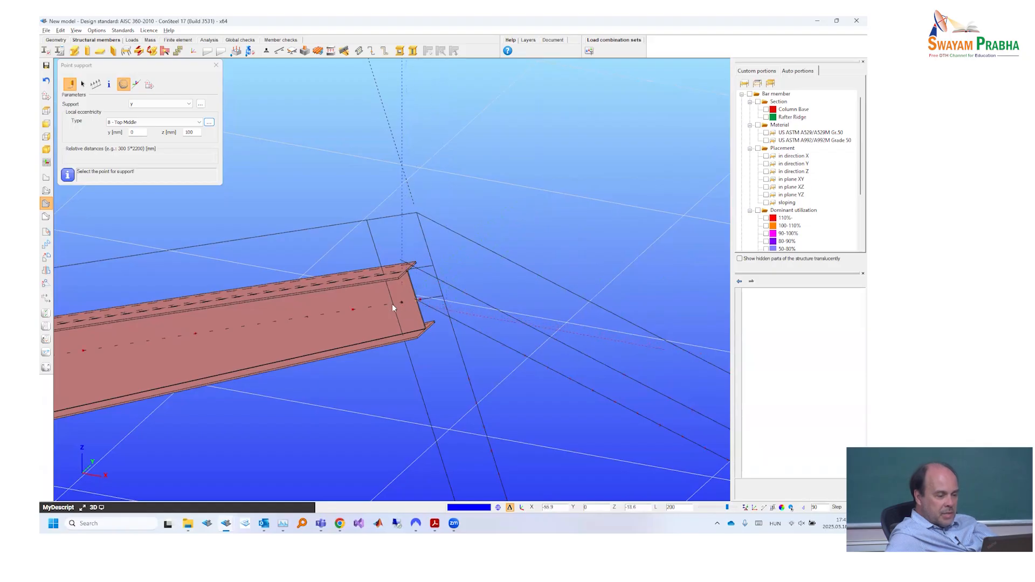
- Leave the point support placement, display the members as reference lines, and inspect the rafter's line and tapered member at the ridge
scroll(400, 307, "up", 3)
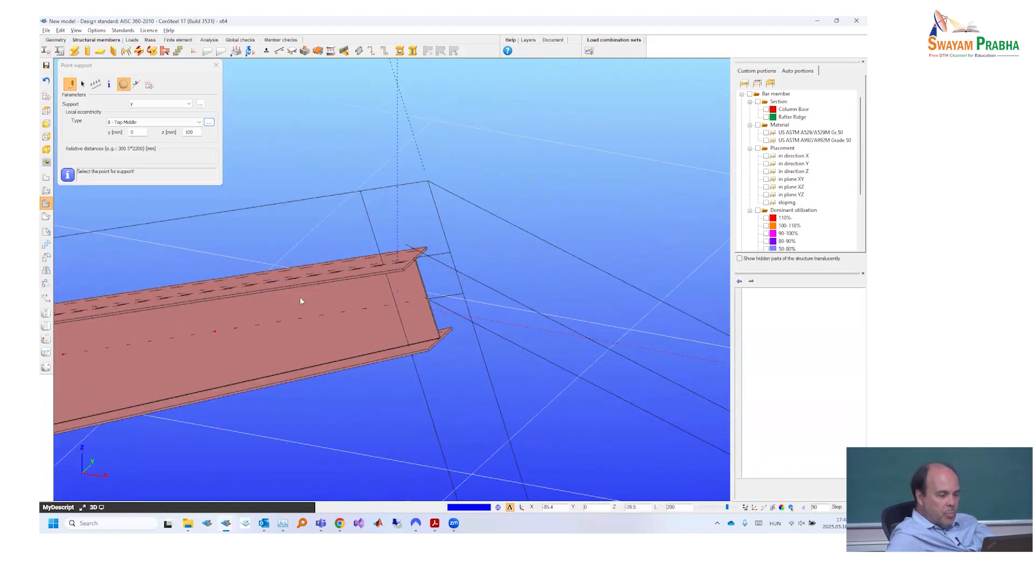
scroll(300, 298, "up", 5)
scroll(348, 292, "down", 3)
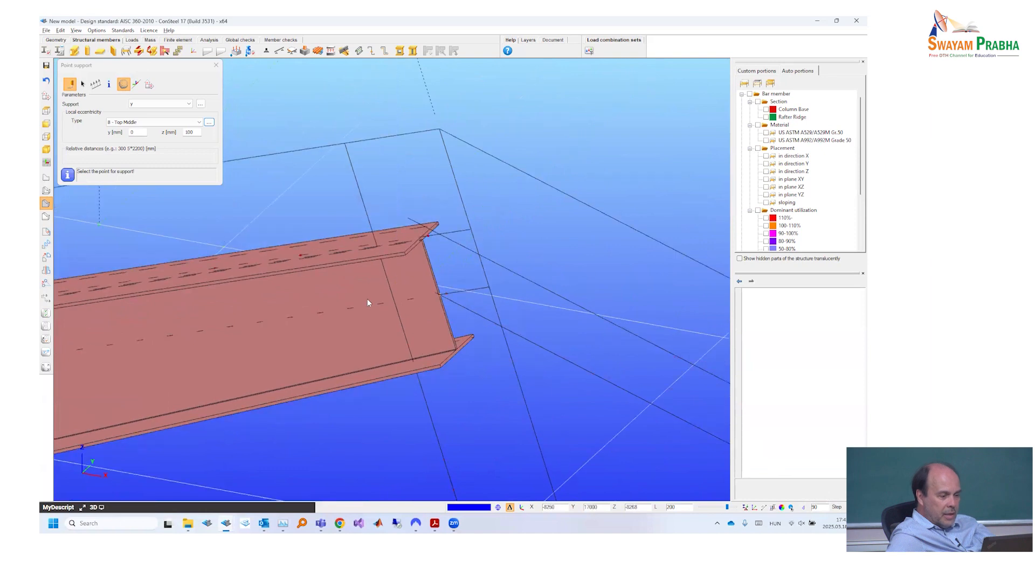
key("F5")
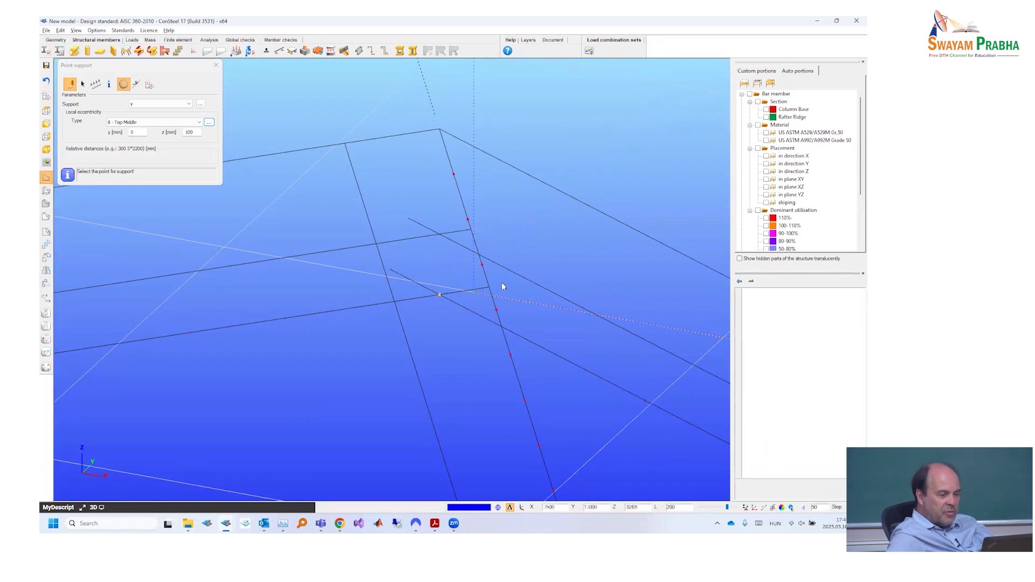
key("Escape")
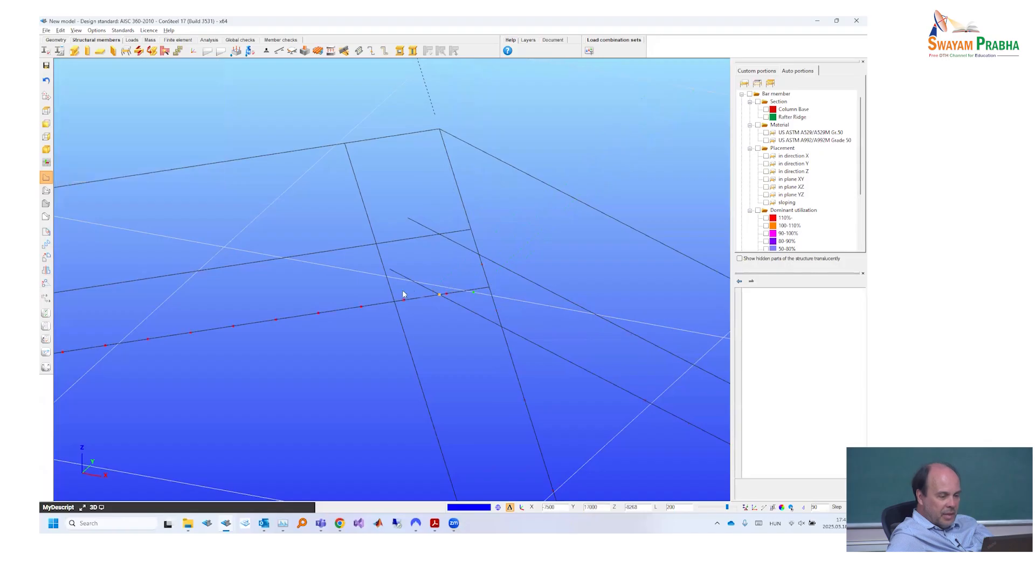
left_click(306, 296)
key("Escape")
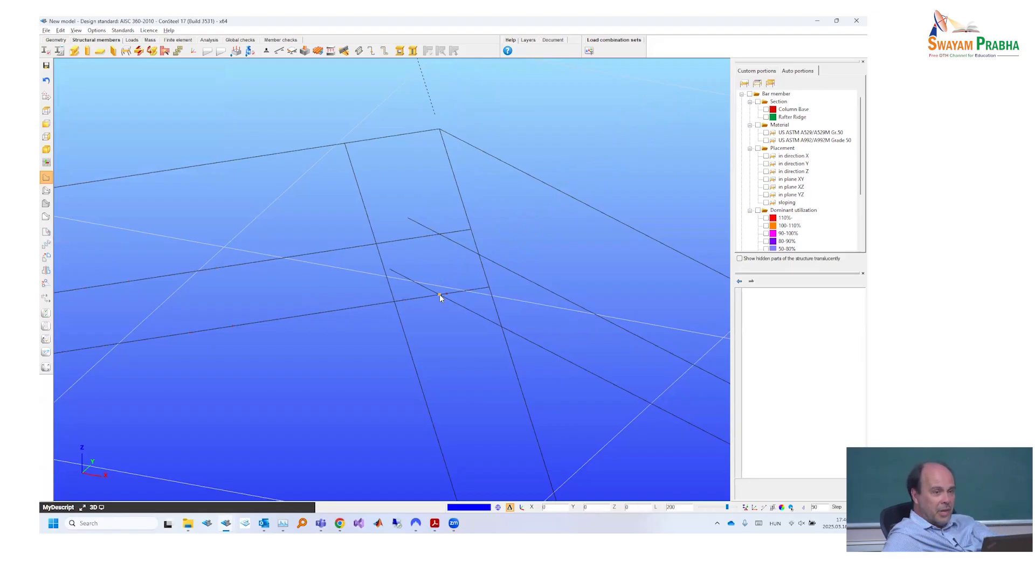
left_click(490, 300)
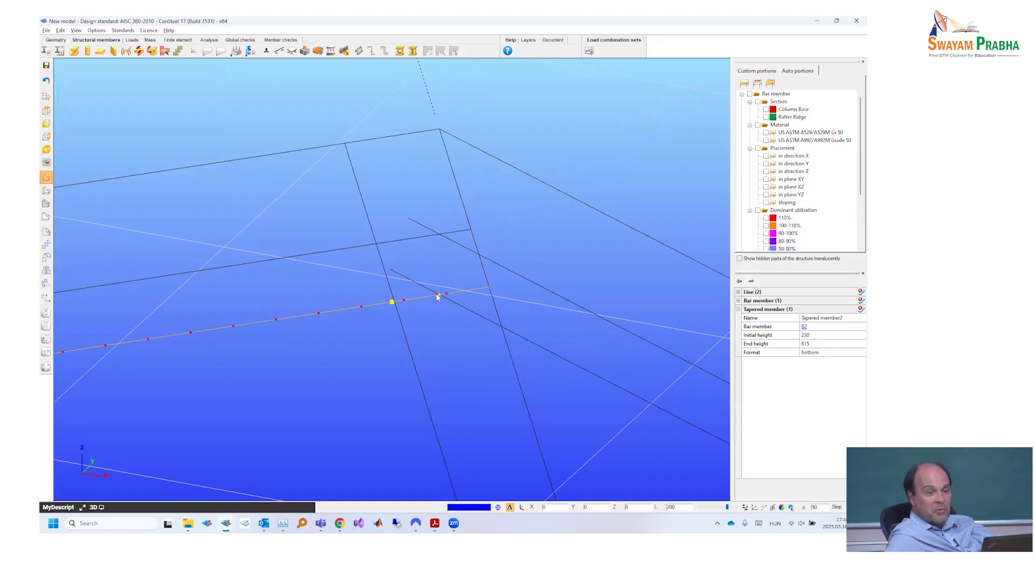
key("Escape")
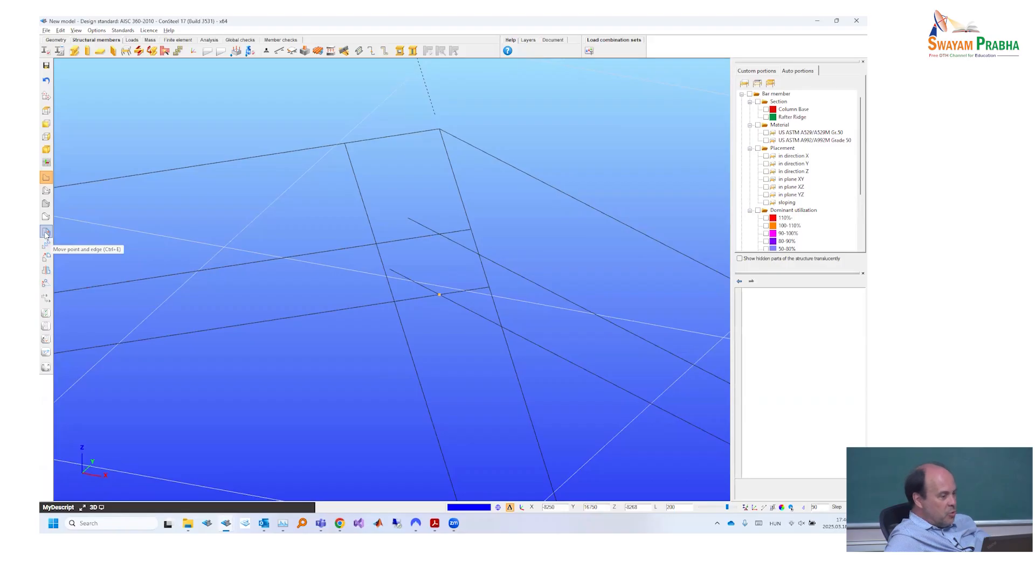
- Move the ridge end points of both crossing lower rafter reference lines to their intersection so neither line overshoots
left_click(46, 233)
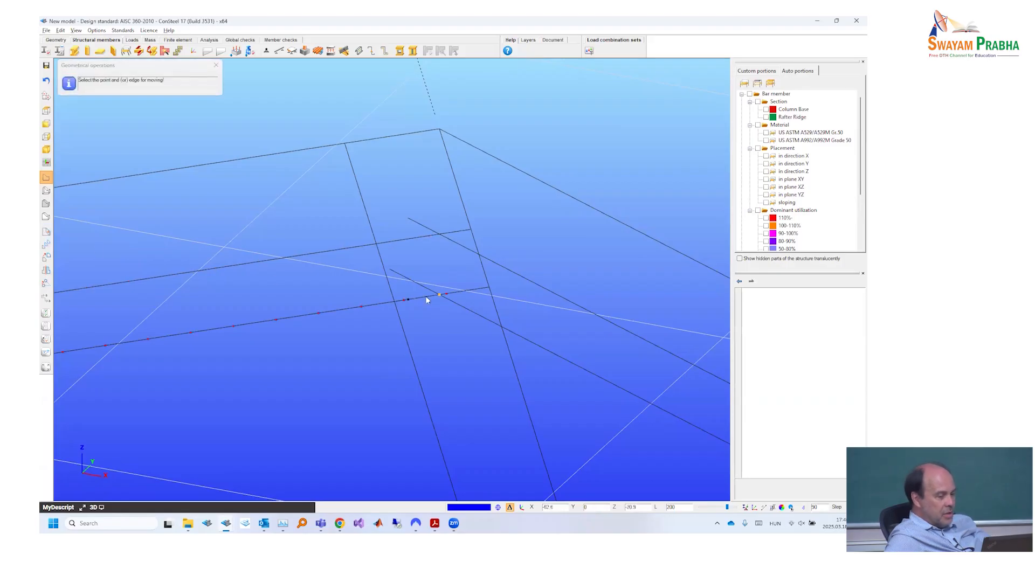
left_click(489, 289)
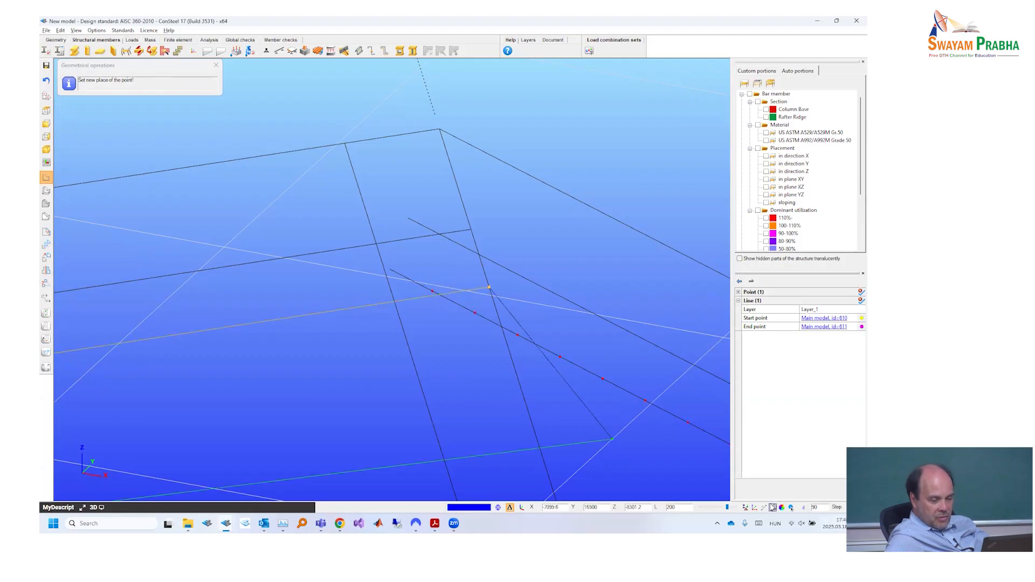
left_click(791, 508)
left_click(791, 465)
left_click(437, 295)
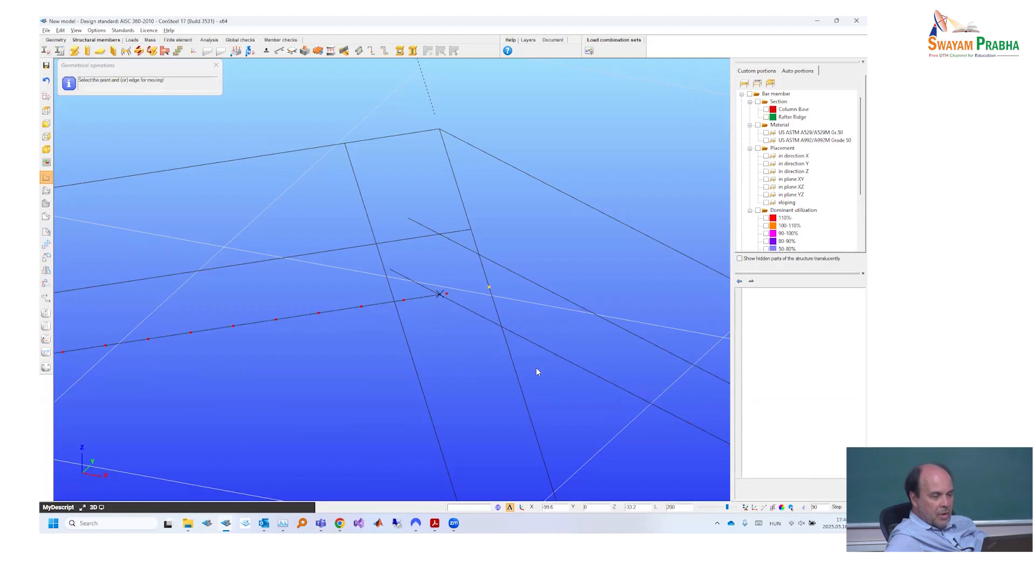
left_click(391, 272)
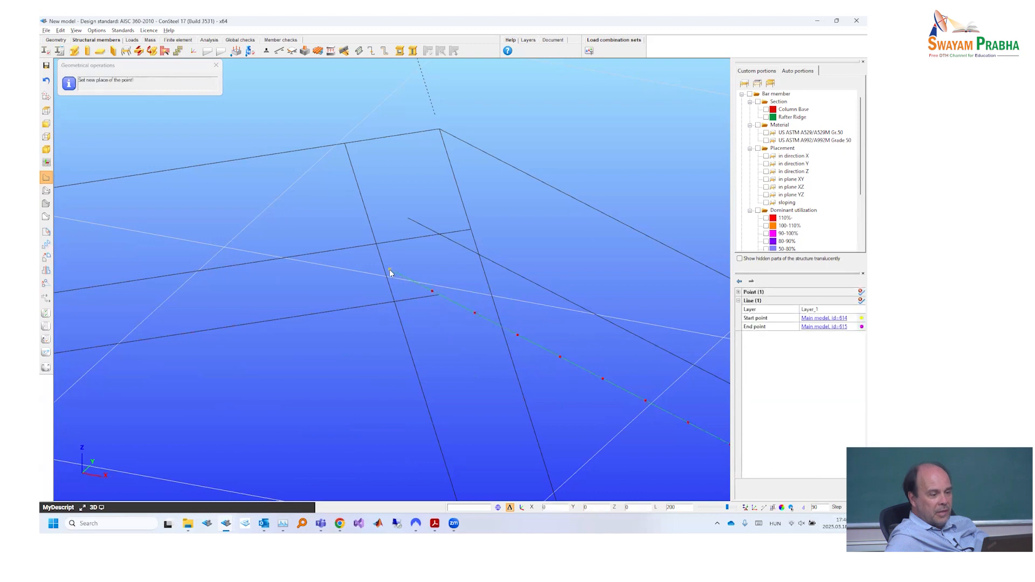
left_click(439, 297)
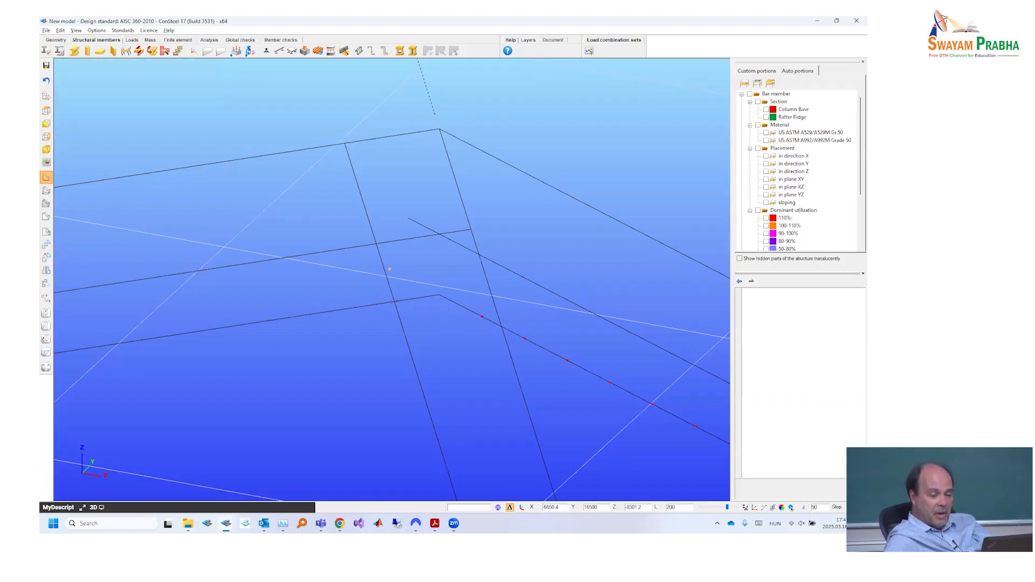
- Leave the point support placement and undo the moves of both ridge end points of the lower rafter reference lines
left_click(266, 51)
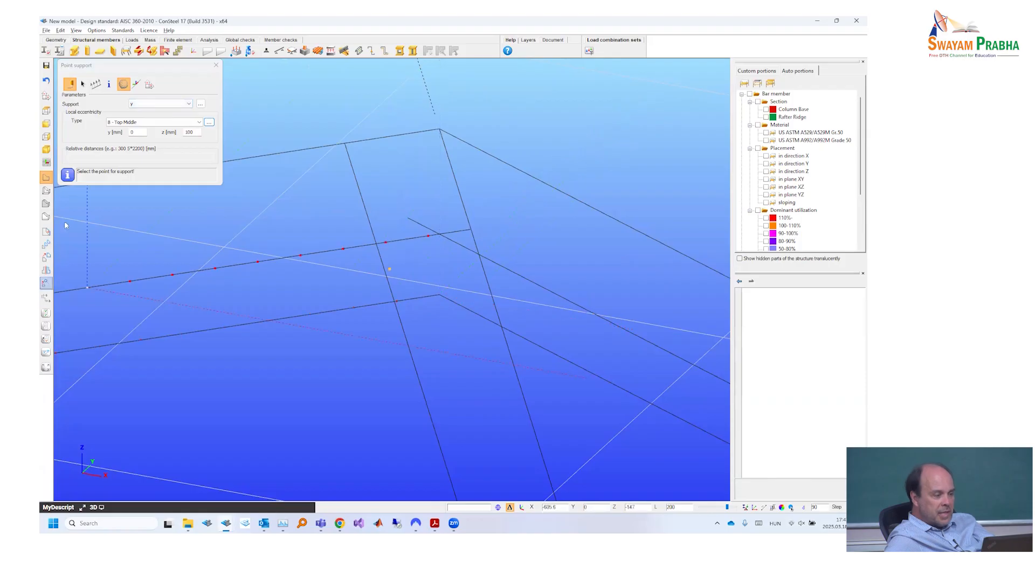
key("Escape")
left_click(61, 30)
left_click(69, 42)
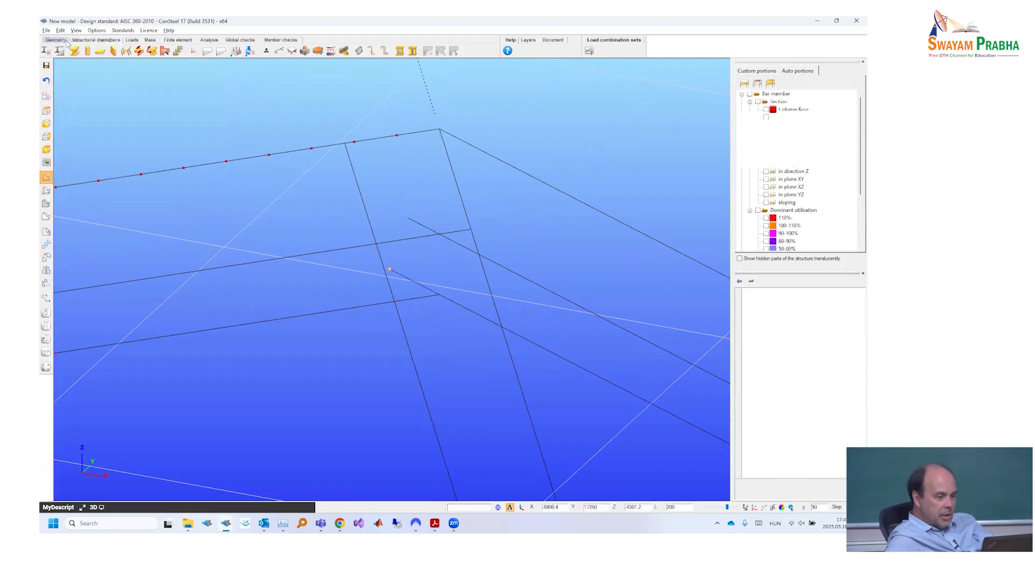
left_click(61, 30)
left_click(75, 40)
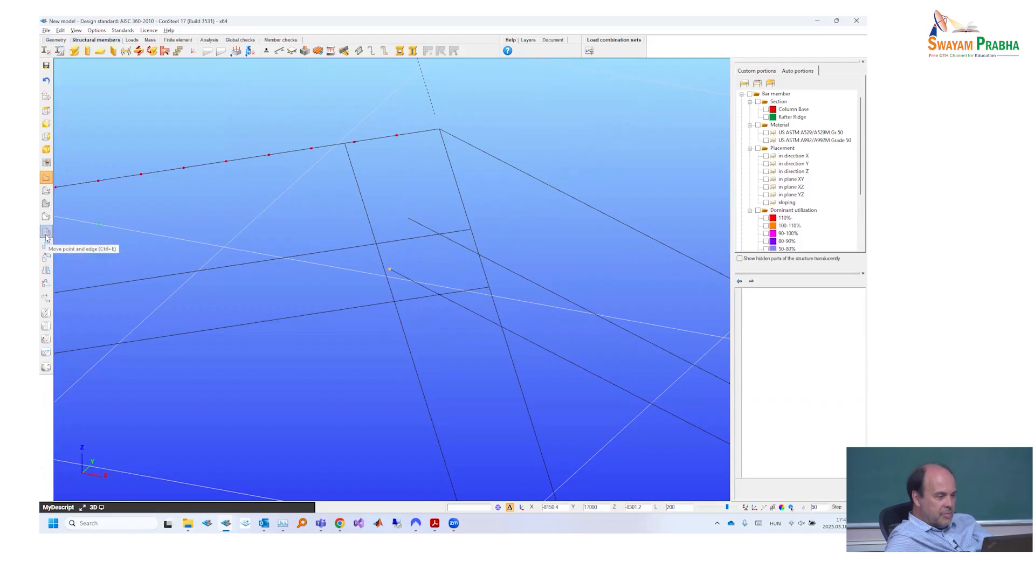
- Try to move the ridge end points of both lower rafter reference lines back to their intersection
left_click(45, 236)
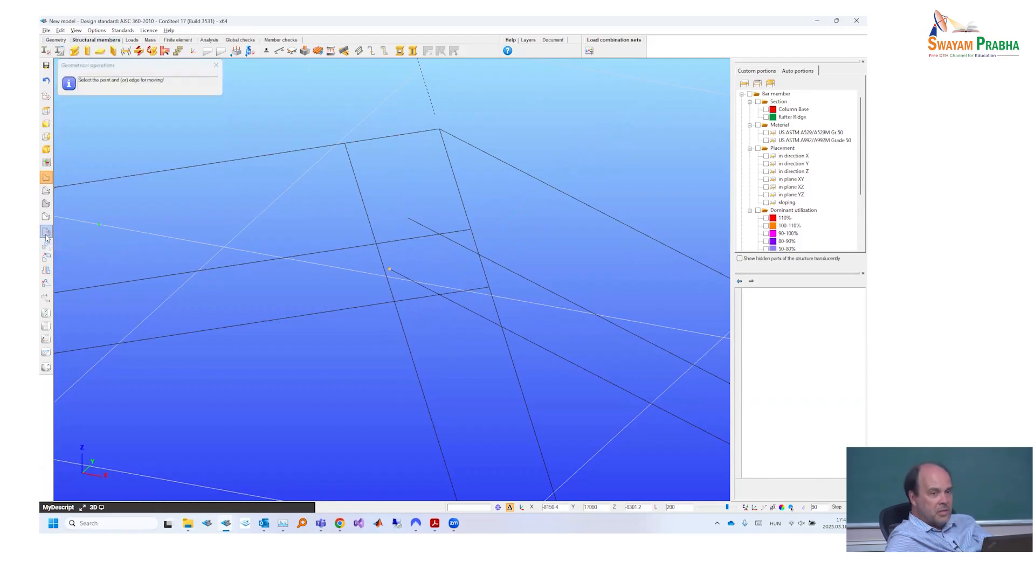
left_click(390, 270)
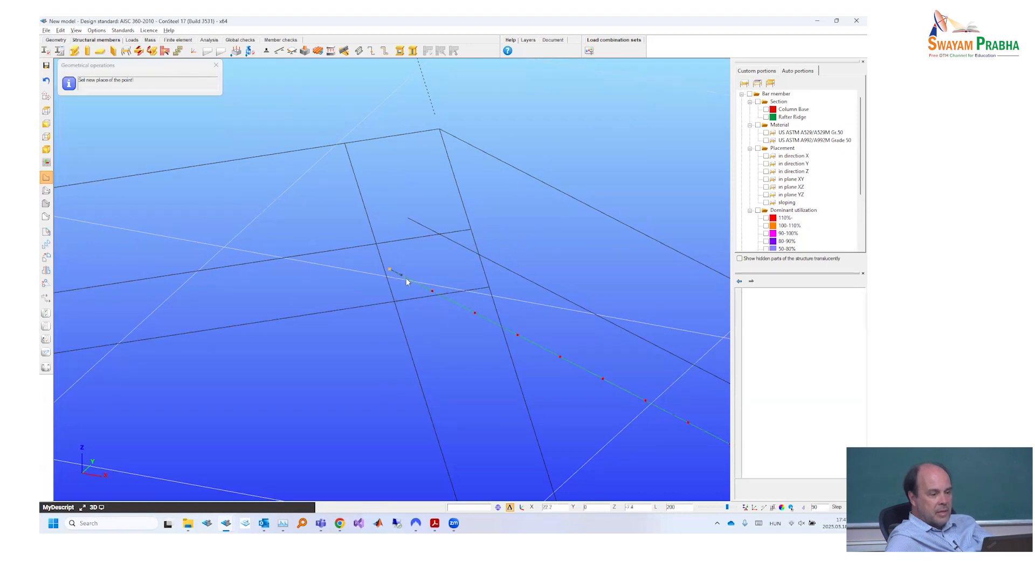
left_click(438, 294)
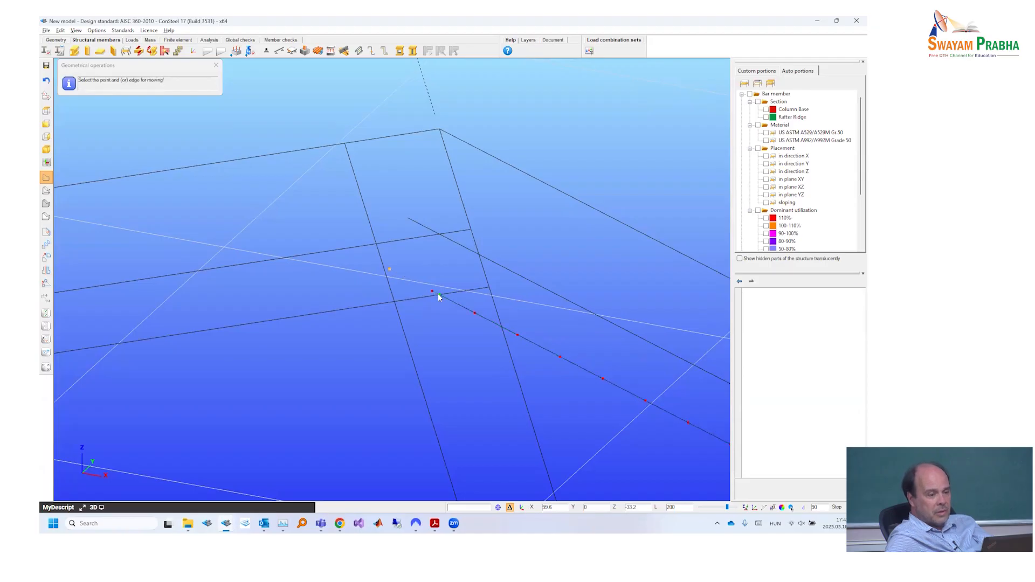
left_click(488, 289)
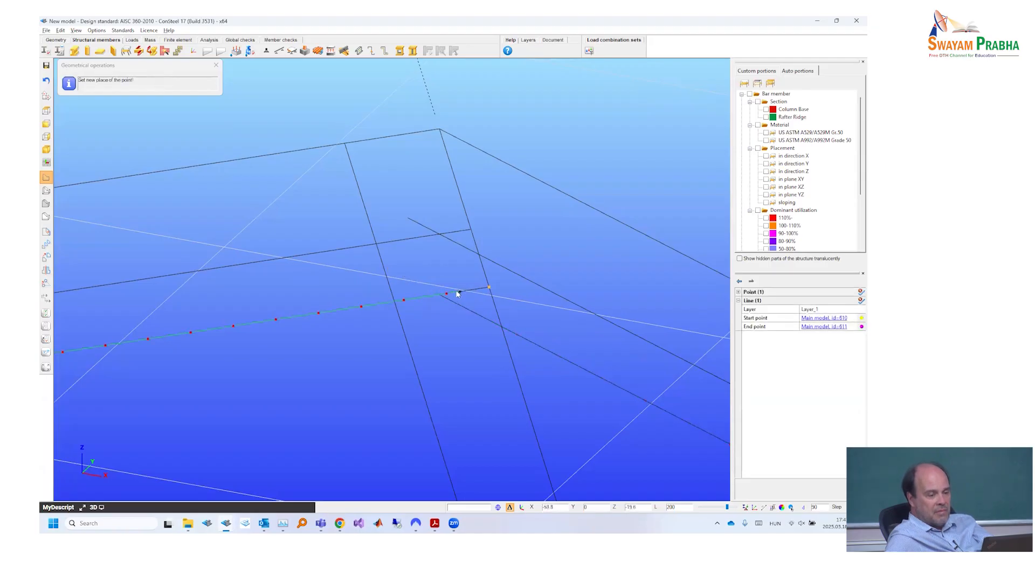
left_click(442, 295)
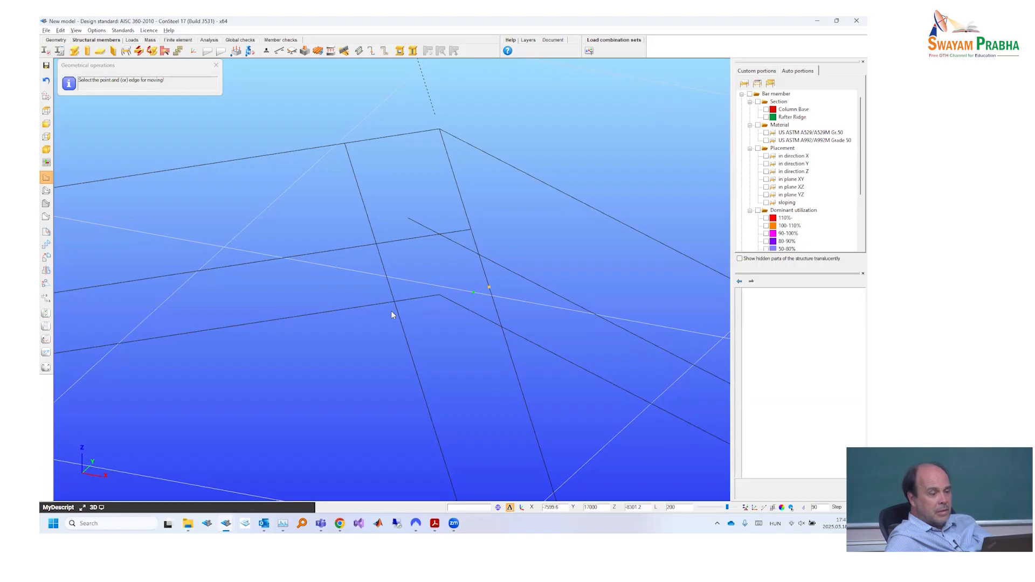
left_click(392, 313)
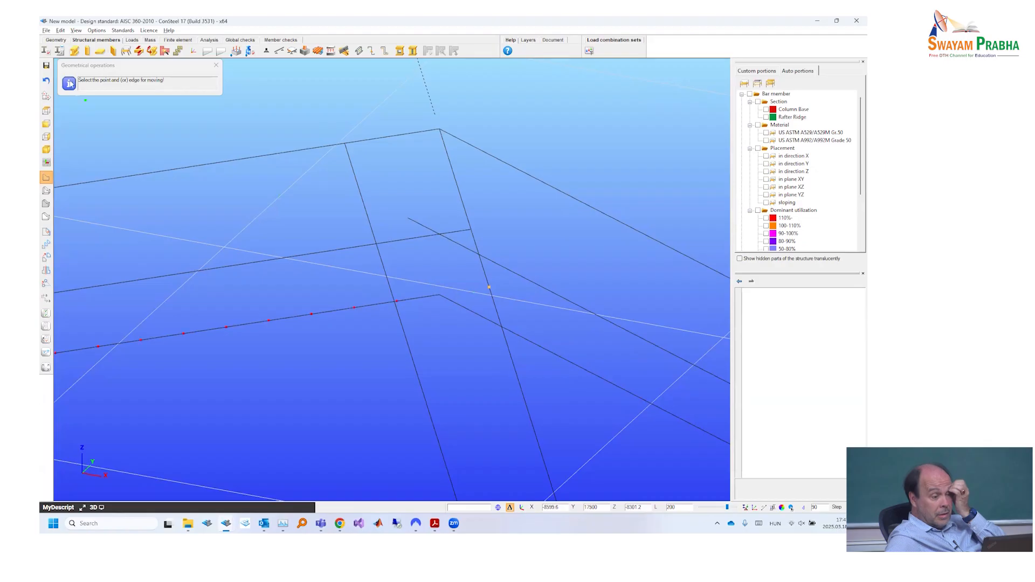
- Undo both repeated end point moves and set the line snapping length step to 200 mm
left_click(61, 31)
left_click(70, 40)
left_click(52, 30)
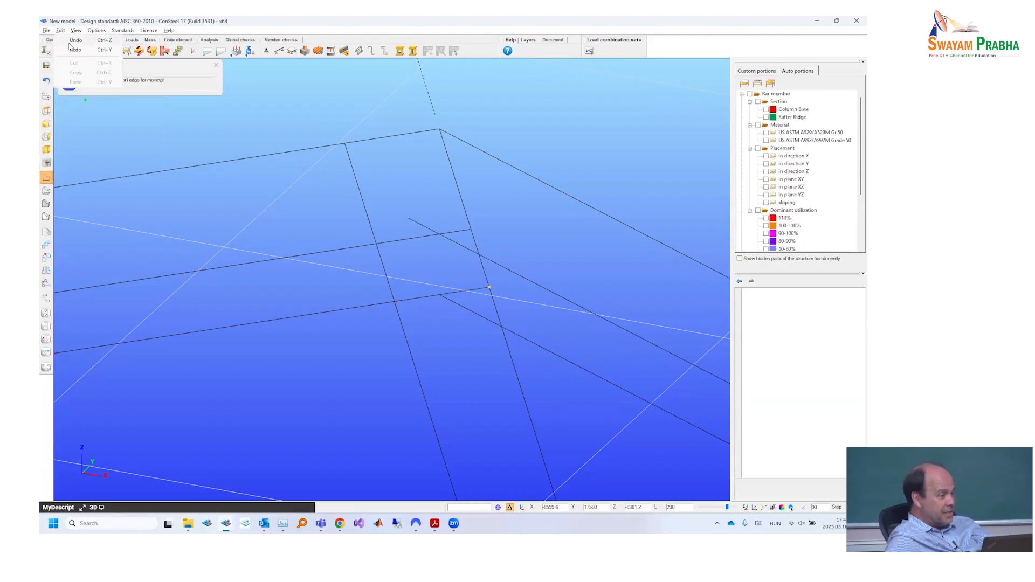
left_click(66, 41)
left_click(442, 296)
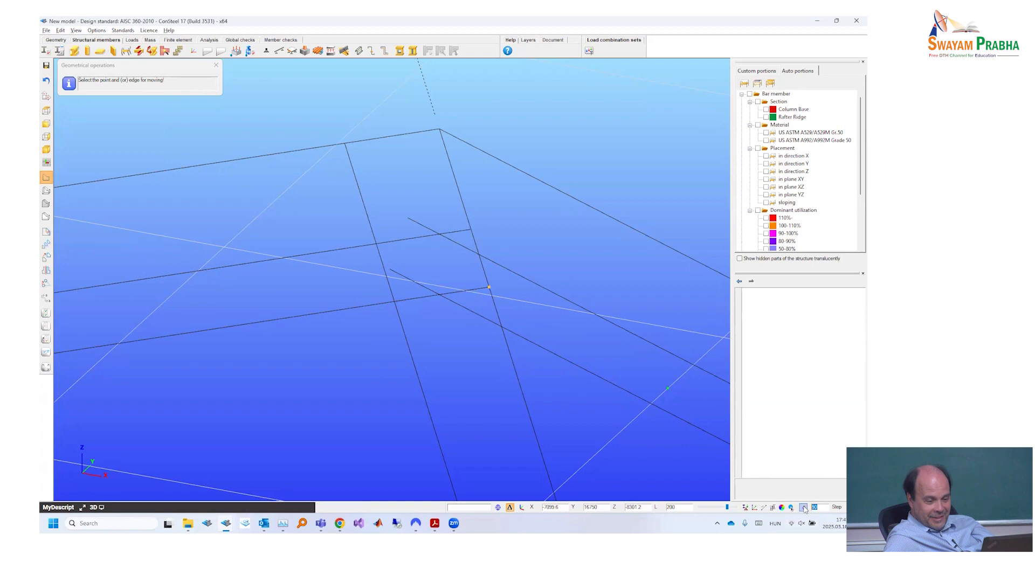
left_click(804, 509)
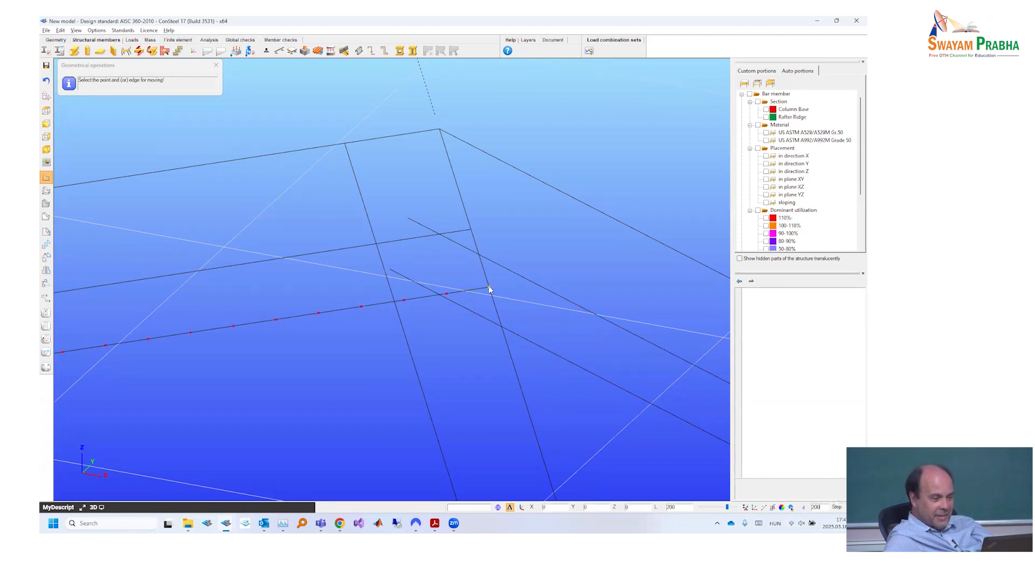
left_click(398, 302)
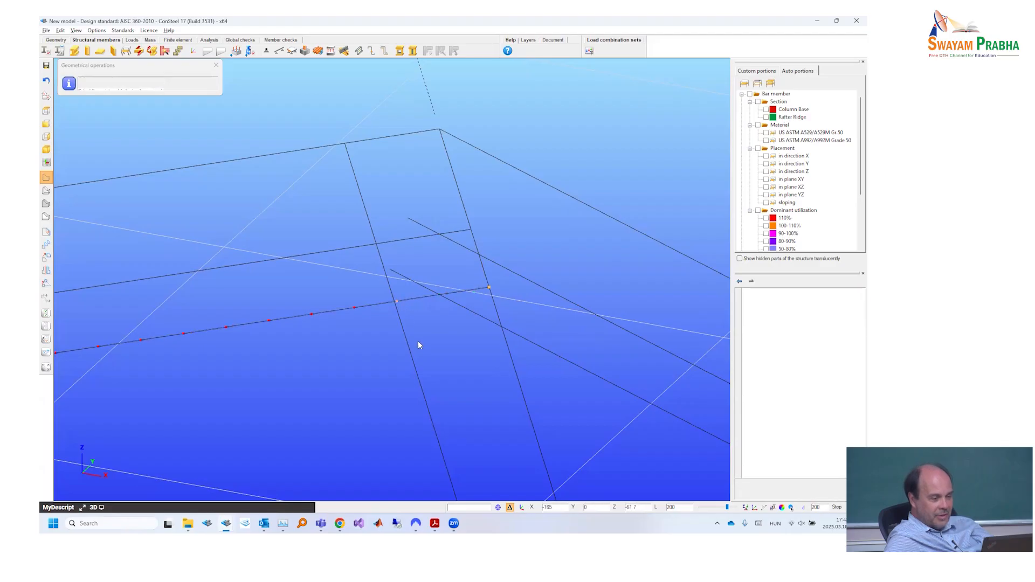
key("Escape")
left_click(61, 32)
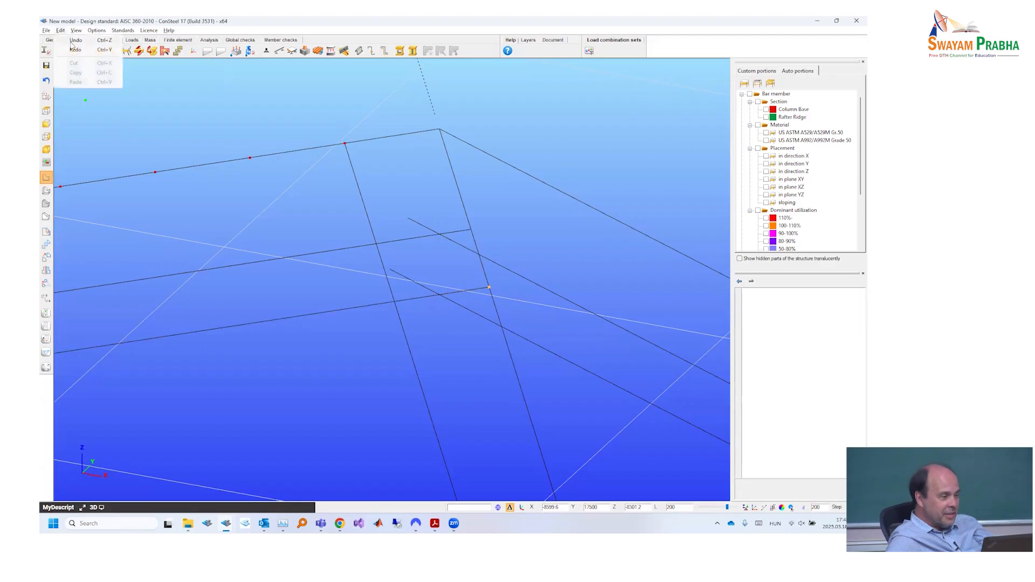
left_click(70, 40)
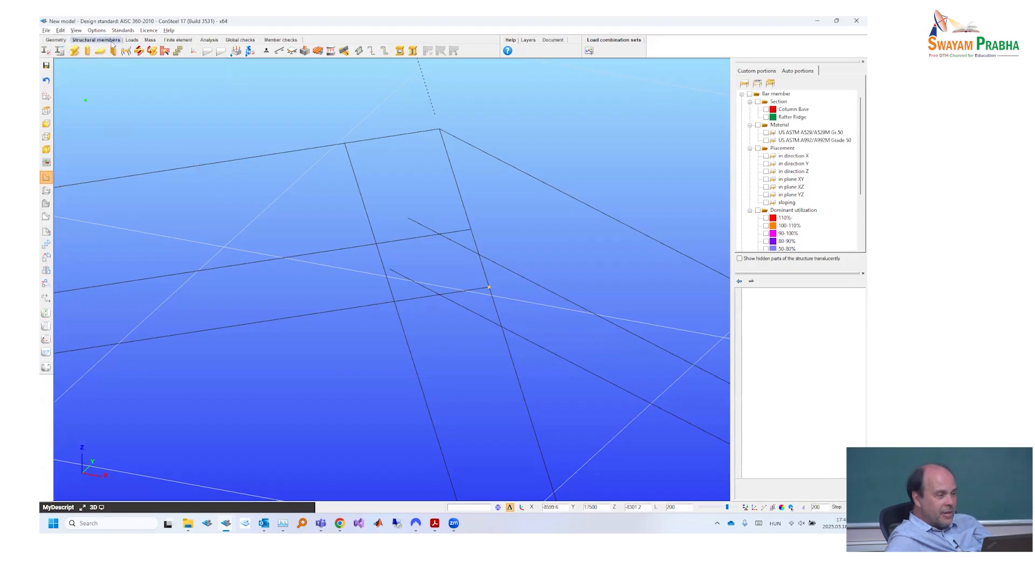
- Place a y point support with Top Middle eccentricity where the helper line crosses the lower rafter reference line near the ridge, and inspect it with solid members
left_click(266, 50)
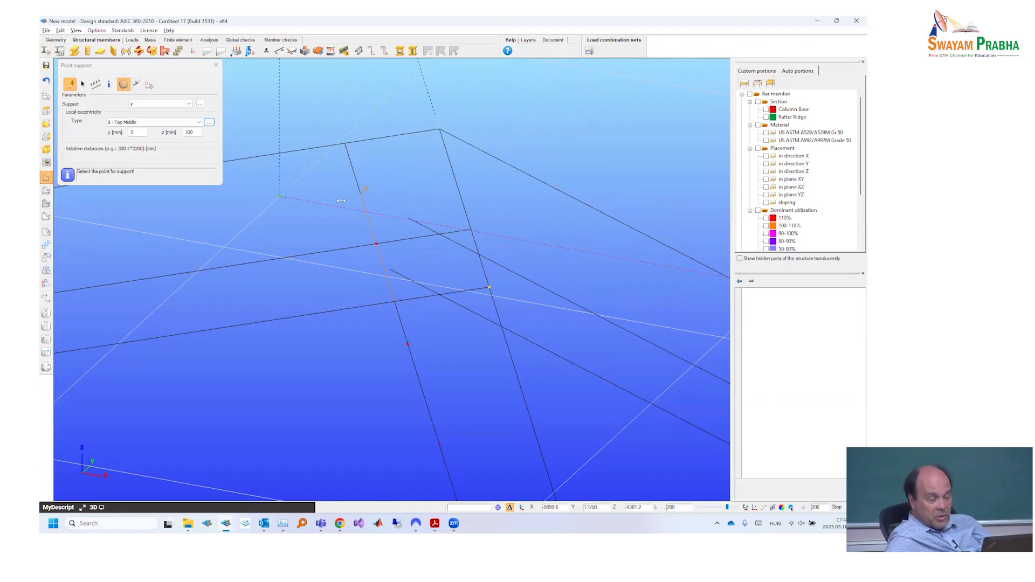
left_click(46, 203)
scroll(198, 237, "down", 5)
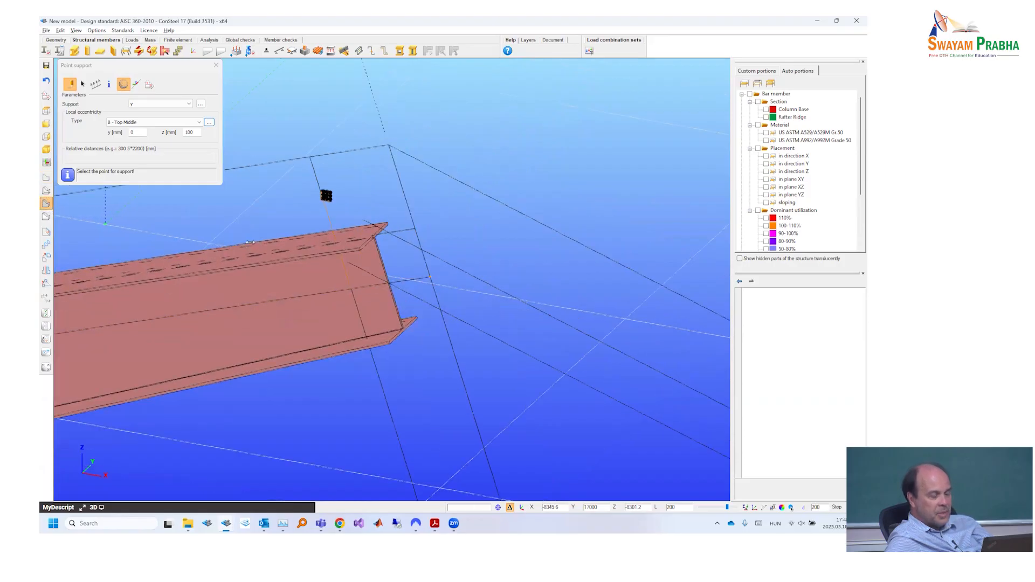
middle_click_drag(198, 237, 309, 241)
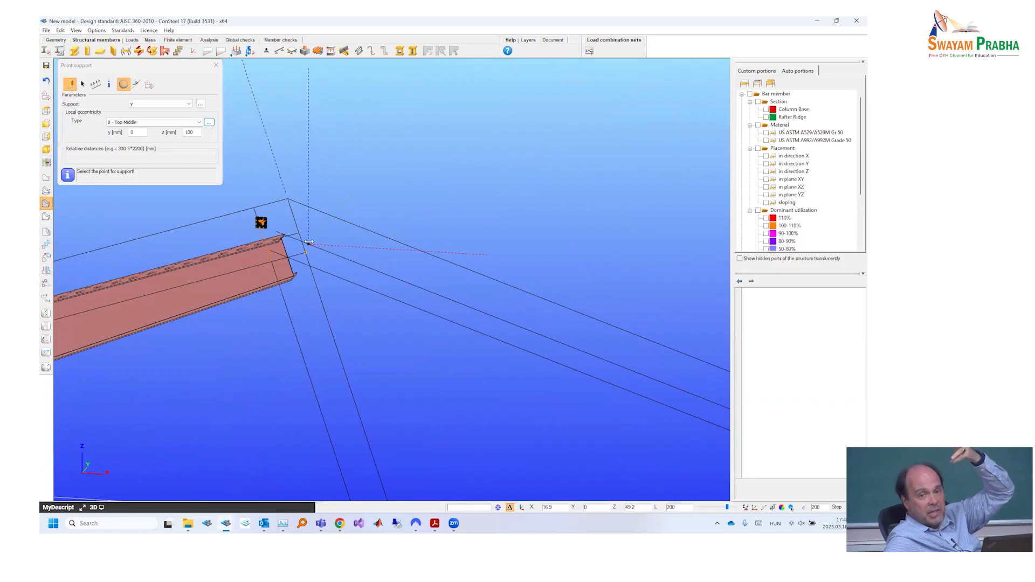
middle_click_drag(309, 242, 357, 277)
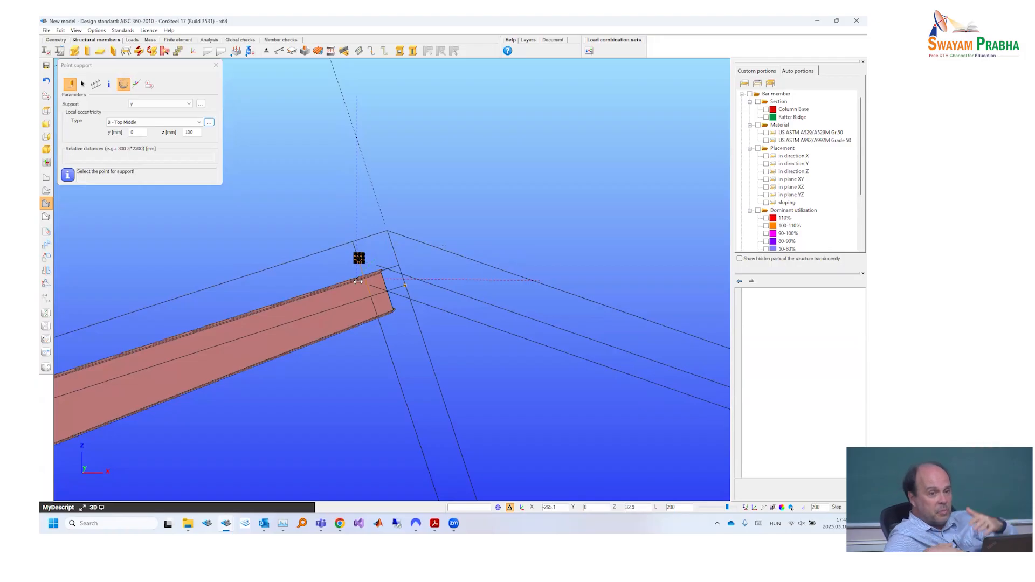
scroll(358, 281, "down", 4)
middle_click_drag(358, 282, 342, 307)
scroll(324, 252, "up", 4)
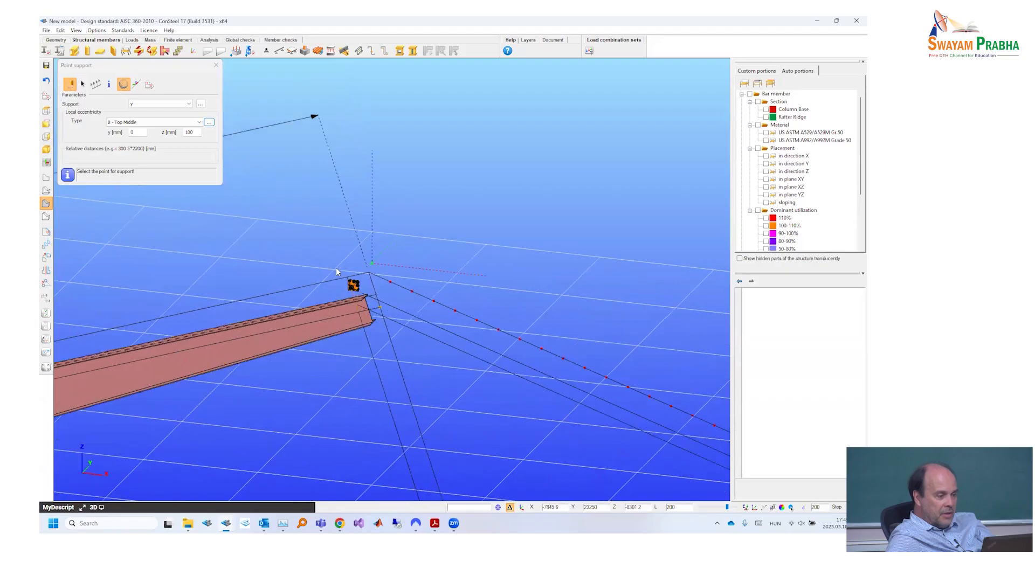
- Check the rafter support spacing on the drawing in Adobe Acrobat Reader, return to ConSteel, and select the ridge support with the members shown as wireframe
left_click(434, 524)
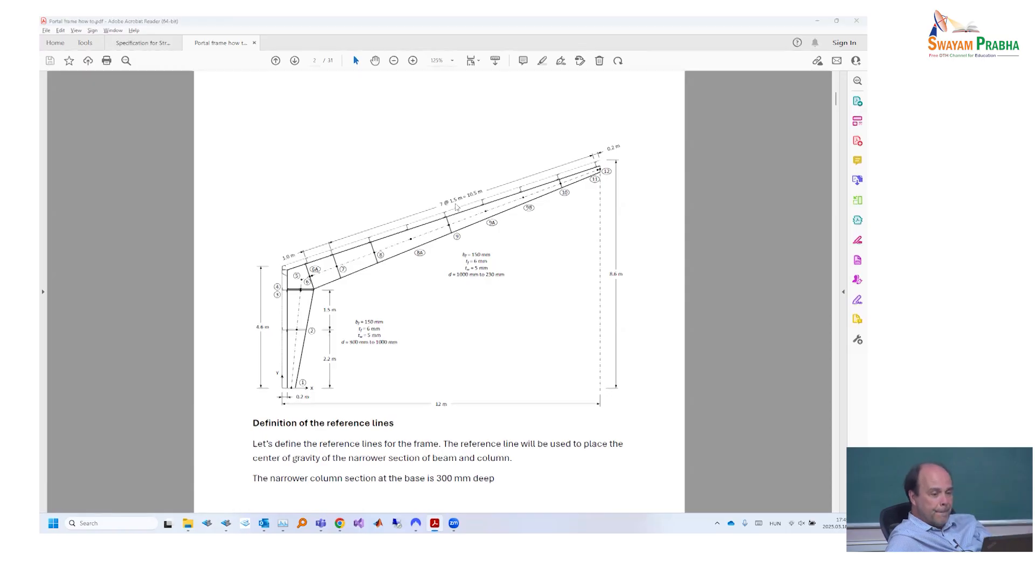
key("alt+Tab")
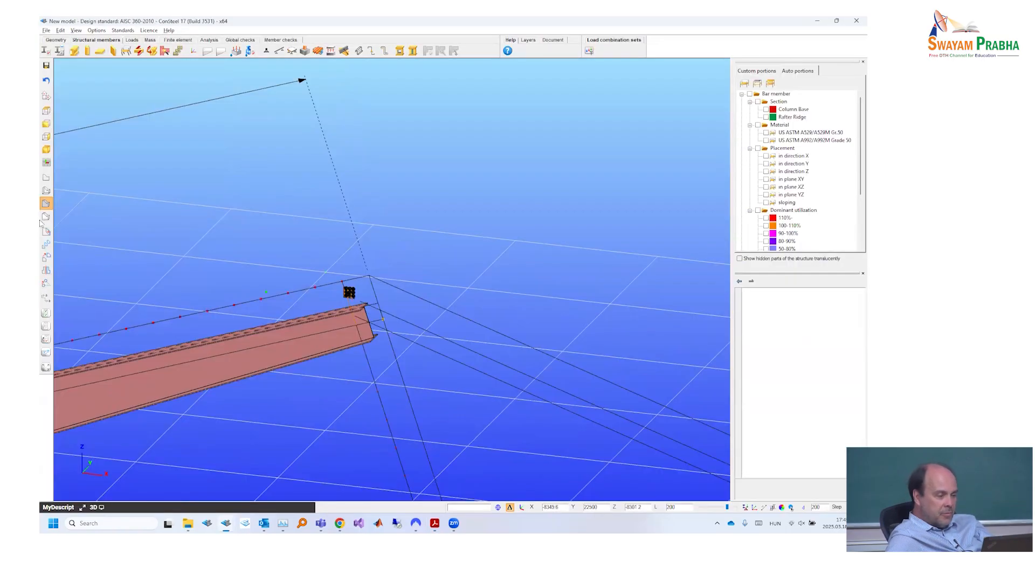
left_click(46, 192)
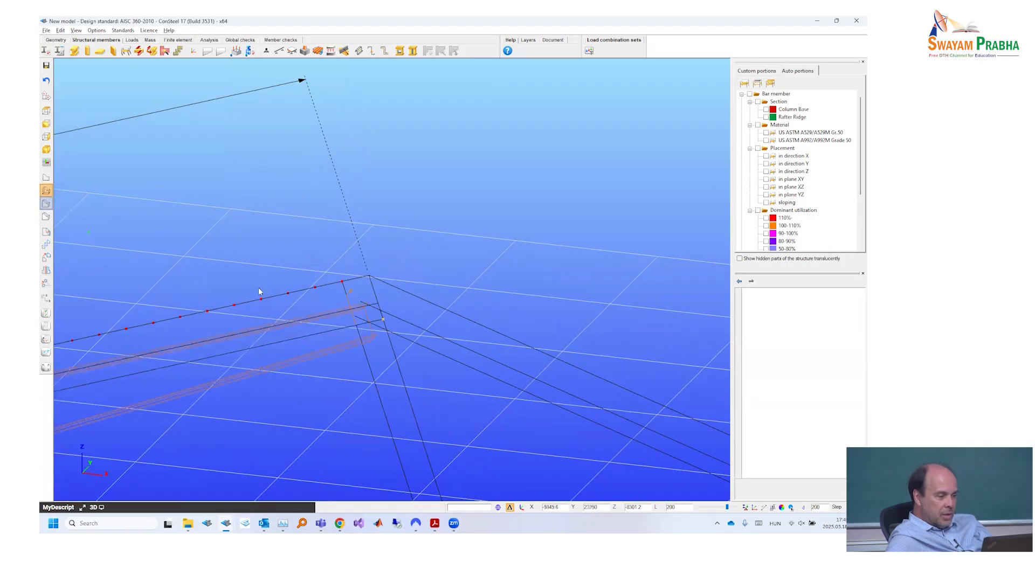
left_click(350, 290)
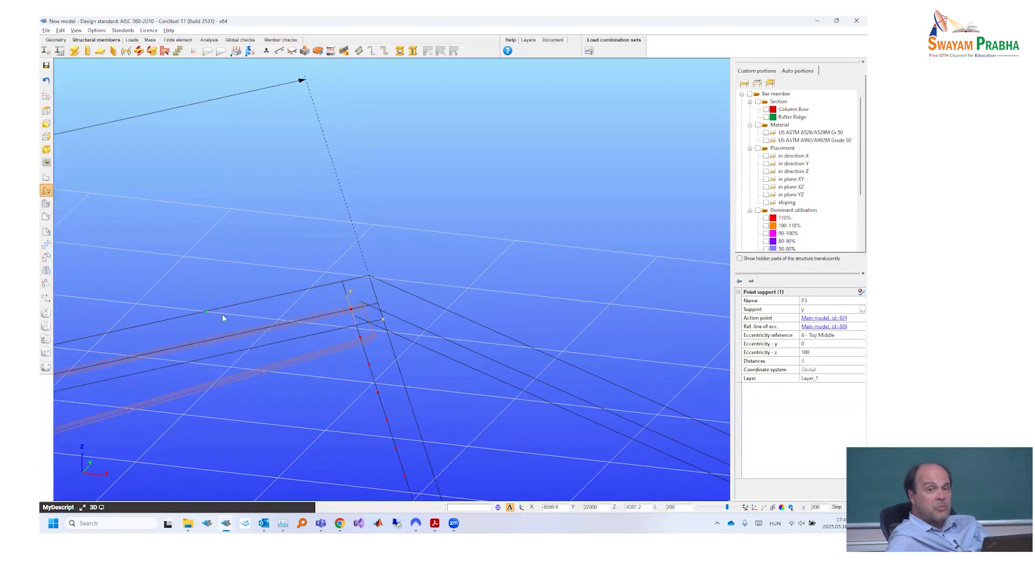
middle_click_drag(229, 308, 278, 283)
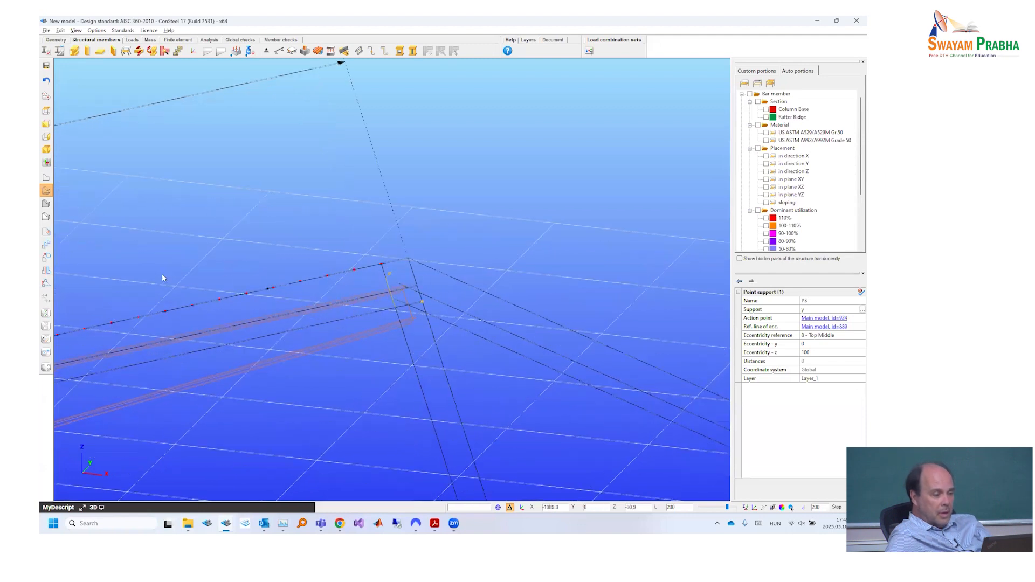
- Copy the selected ridge point support 7 times along the lower rafter reference line towards the eave at 1500 mm spacing
left_click(47, 247)
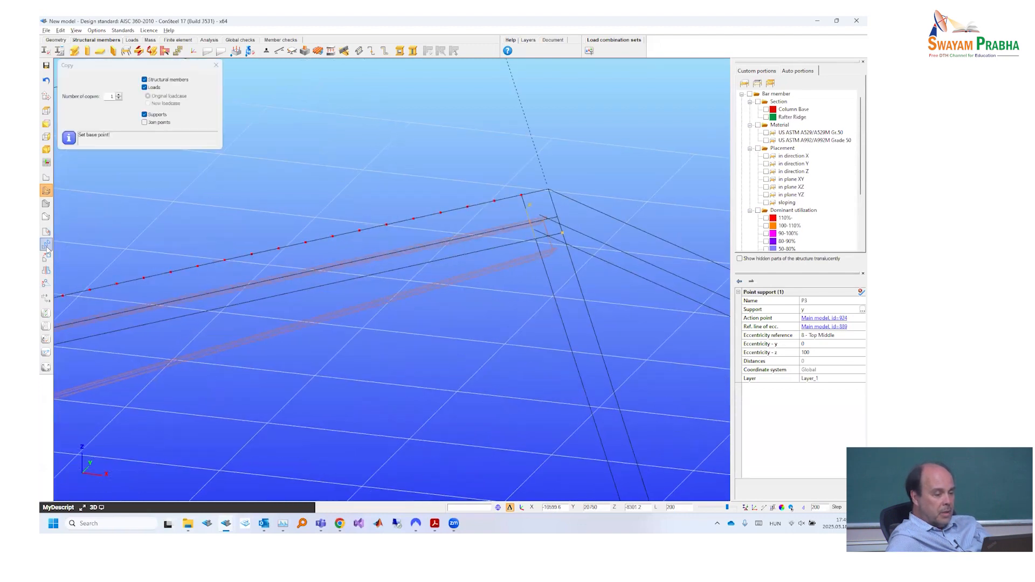
double_click(108, 95)
type("7")
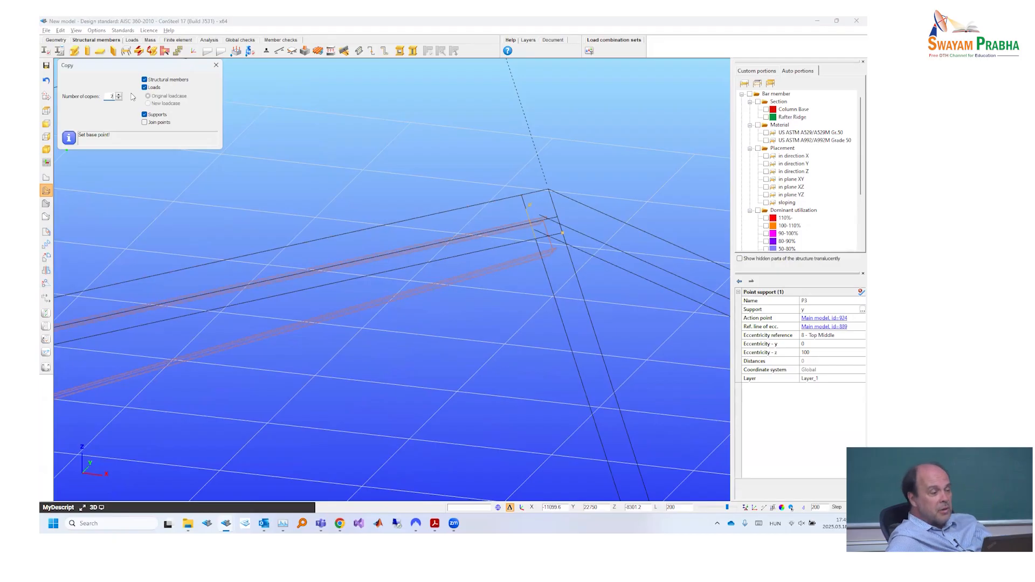
left_click(537, 243)
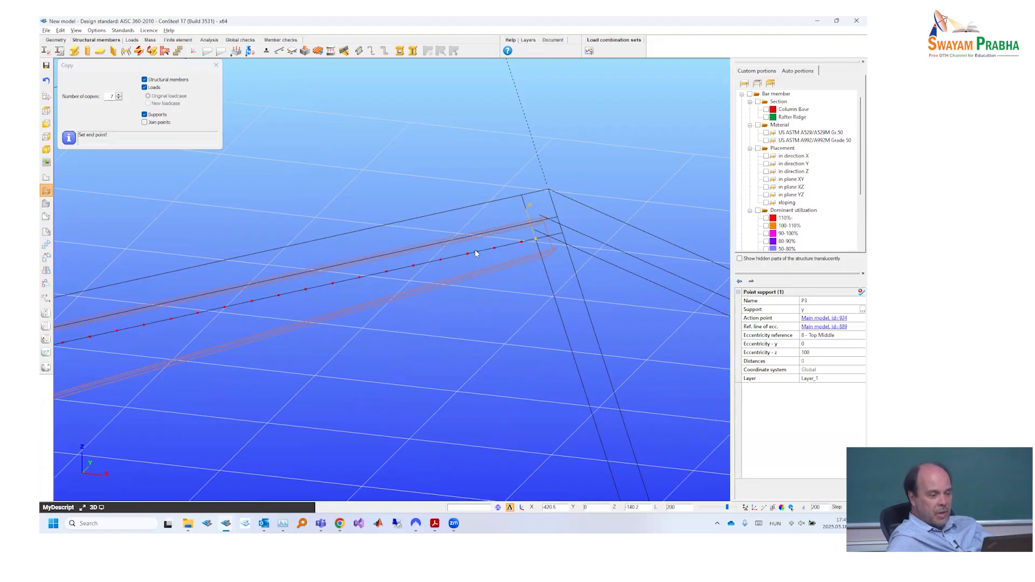
type("l")
type("15")
key("Return")
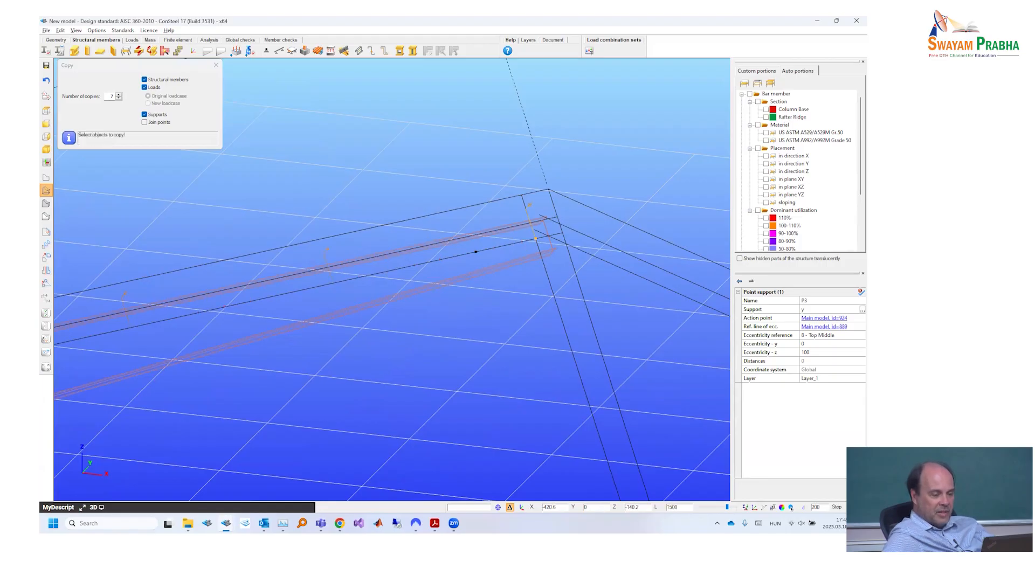
- Switch the line snapping to a division number of 2 and look over the copied supports along the rafter to the eave
scroll(360, 264, "down", 3)
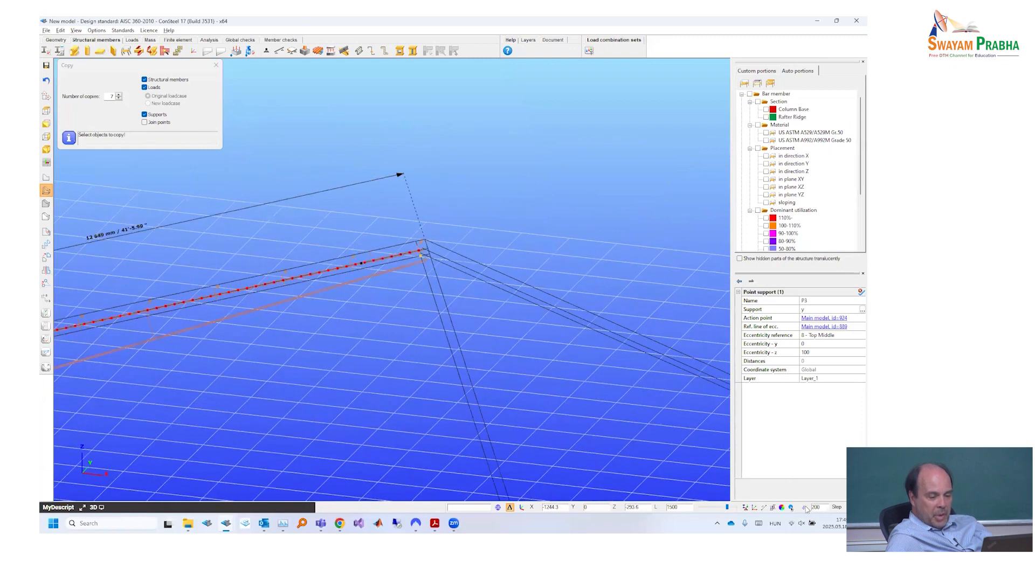
scroll(369, 276, "down", 2)
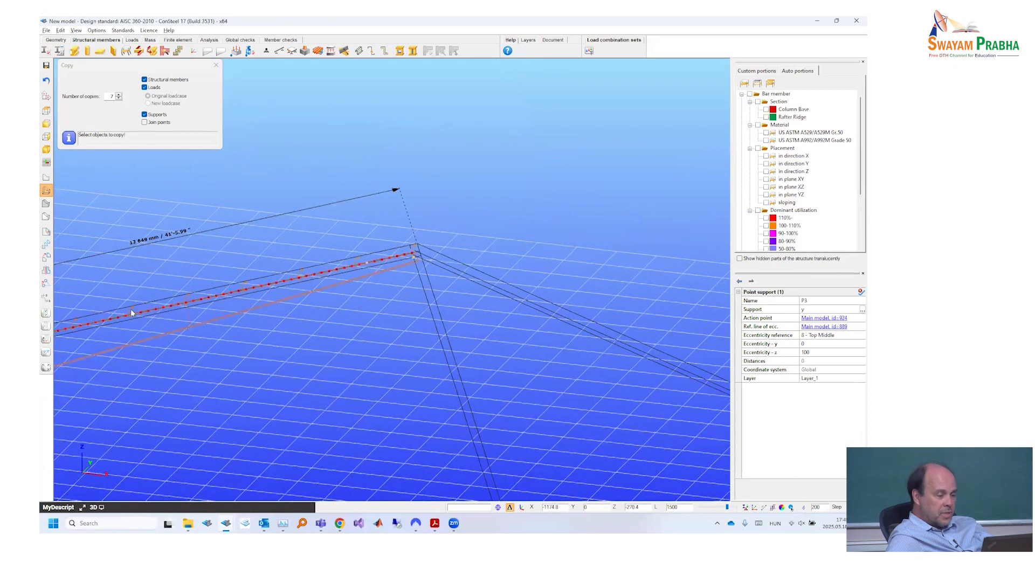
scroll(134, 313, "up", 2)
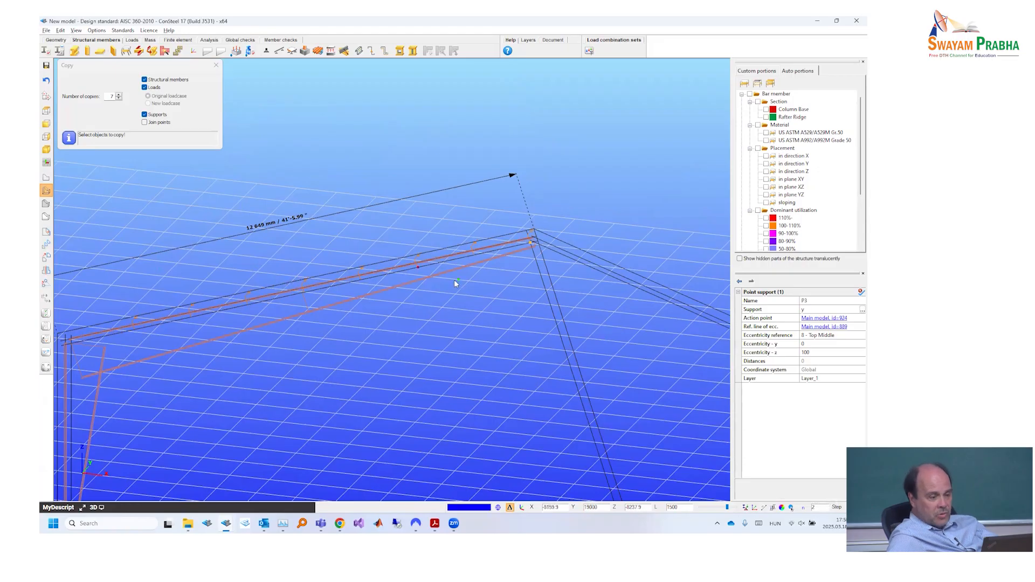
middle_click_drag(240, 295, 341, 264)
middle_click_drag(246, 268, 313, 262)
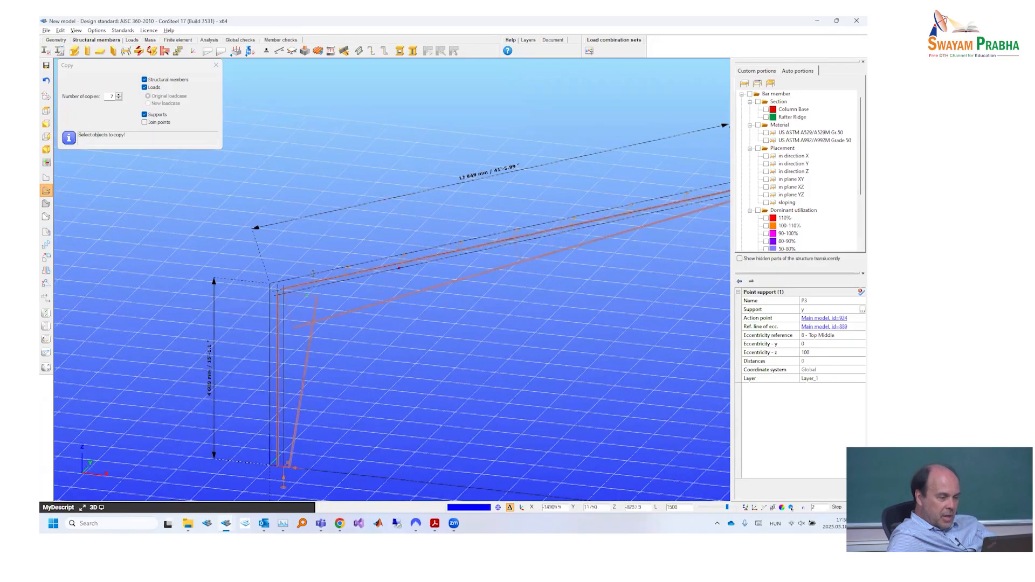
- Check the eave spacing on the drawing, then copy the last rafter support once, 1000 mm along the lower reference line towards the eave
key("alt+Tab")
key("alt+Tab")
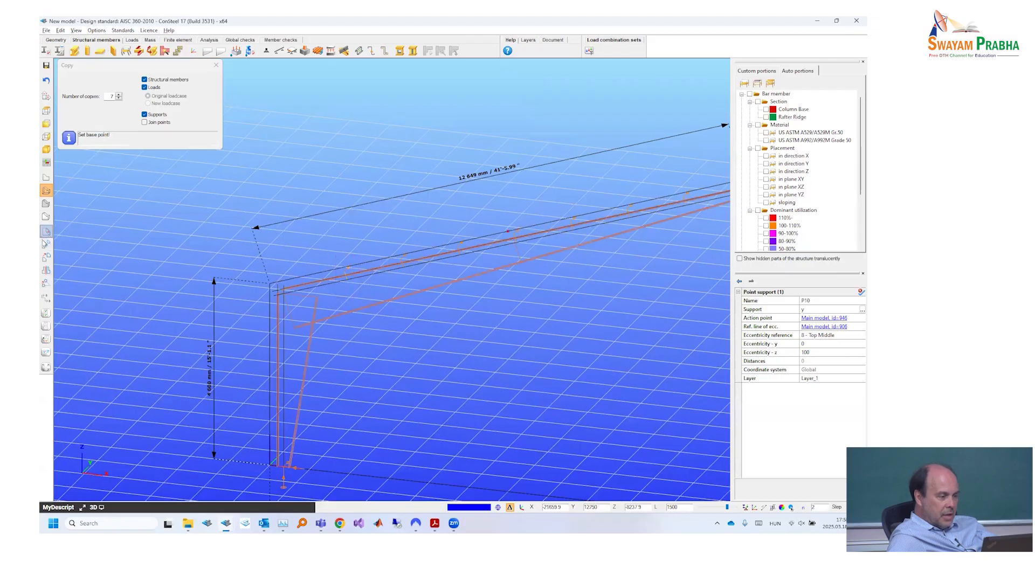
left_click(44, 245)
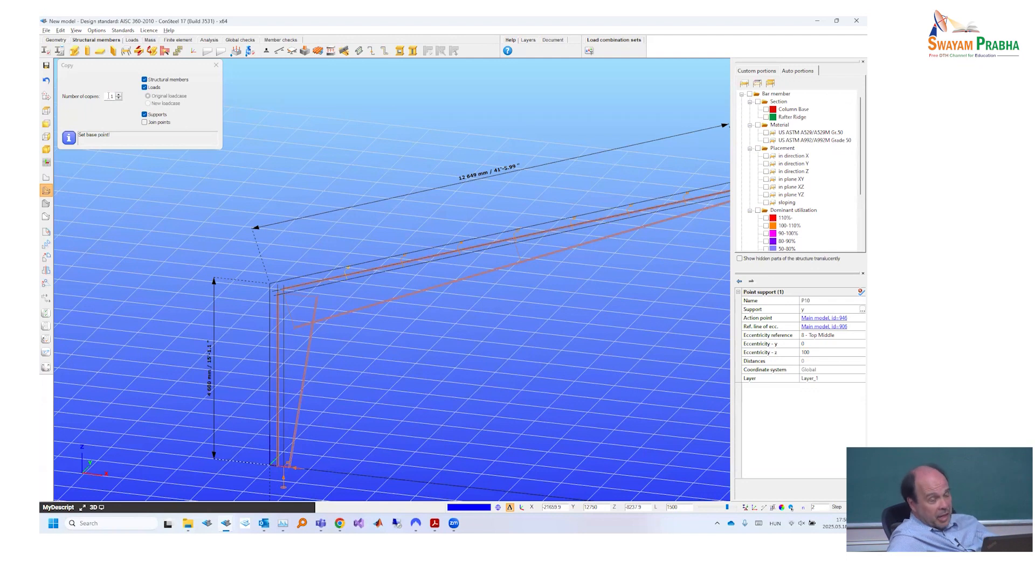
left_click(346, 280)
scroll(345, 280, "up", 5)
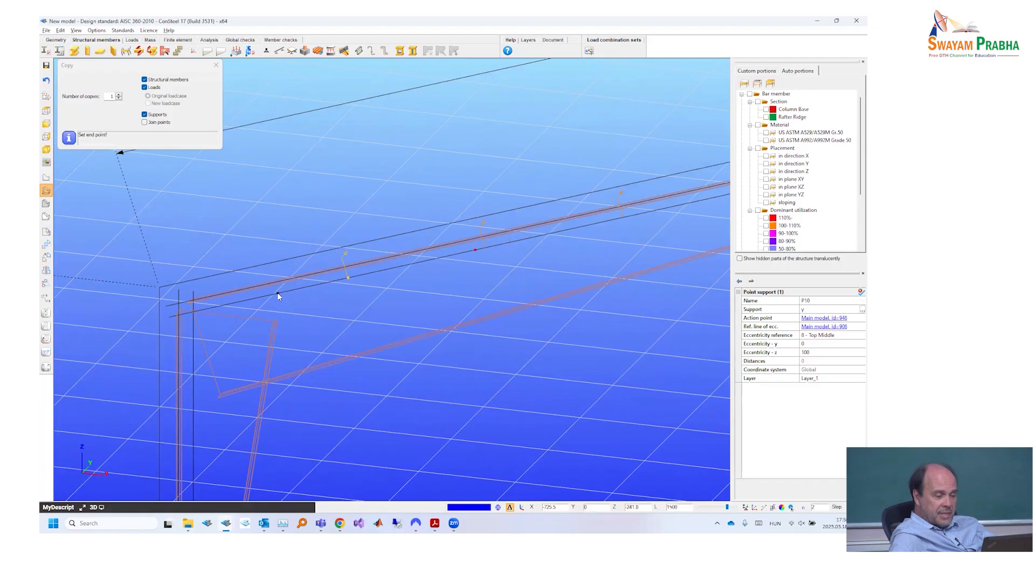
type("1")
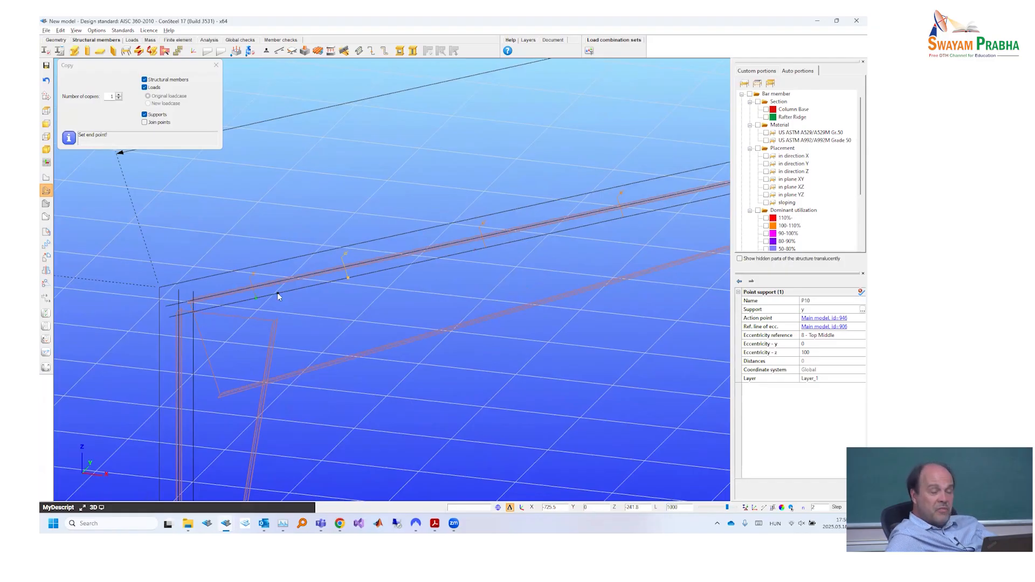
key("Escape")
scroll(281, 294, "down", 2)
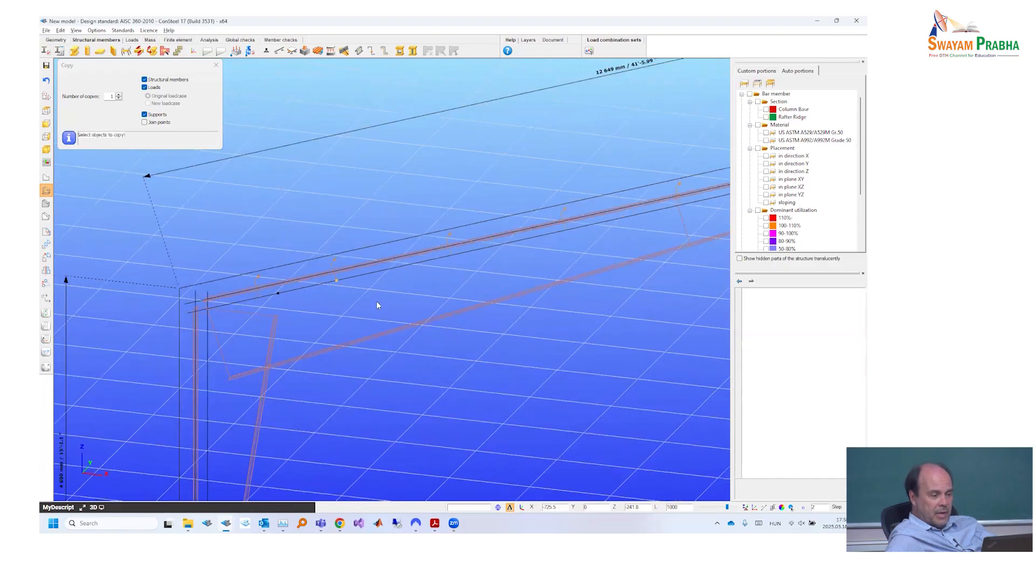
key("Escape")
scroll(377, 303, "down", 1)
scroll(377, 303, "down", 1)
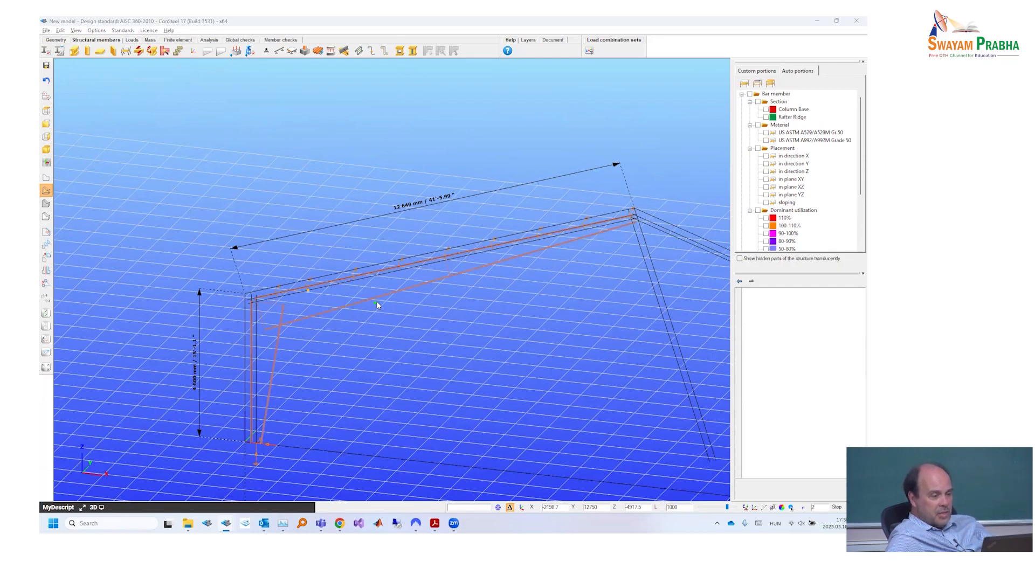
- Check the drawing in Adobe Acrobat Reader, return to ConSteel, and set up a y point support with Bottom Middle eccentricity and z 0 mm
key("alt+Tab")
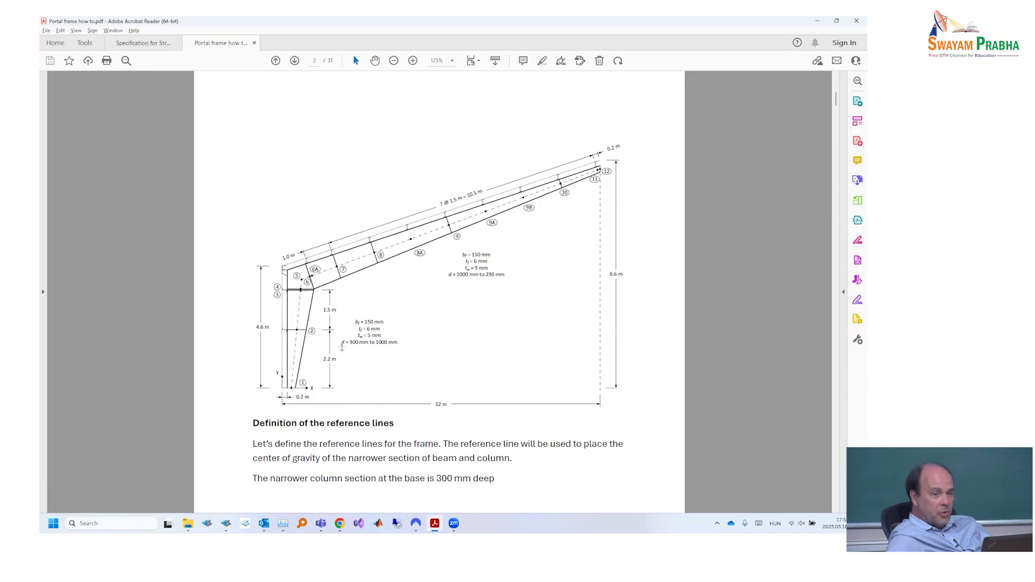
key("alt+Tab")
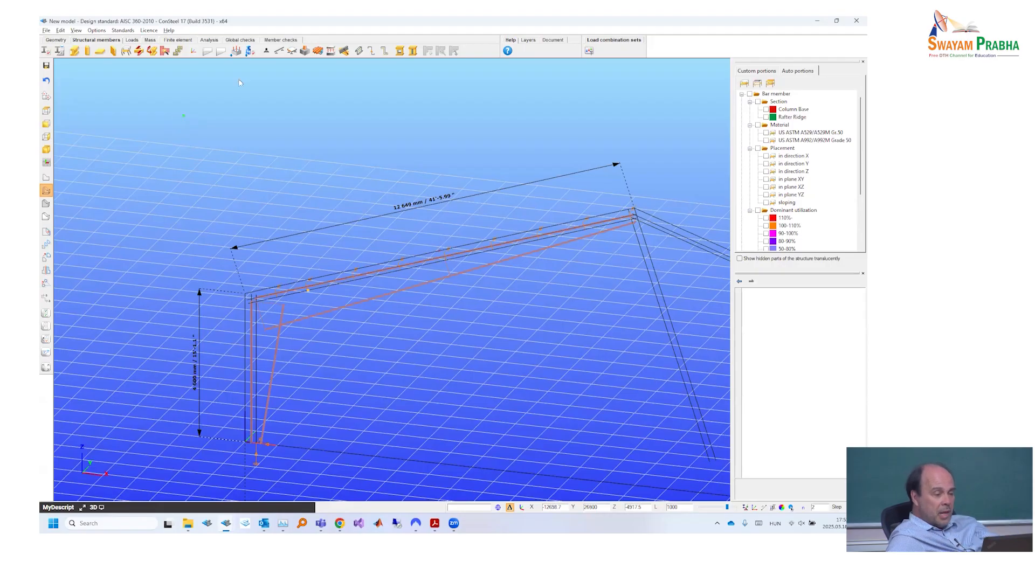
left_click(267, 51)
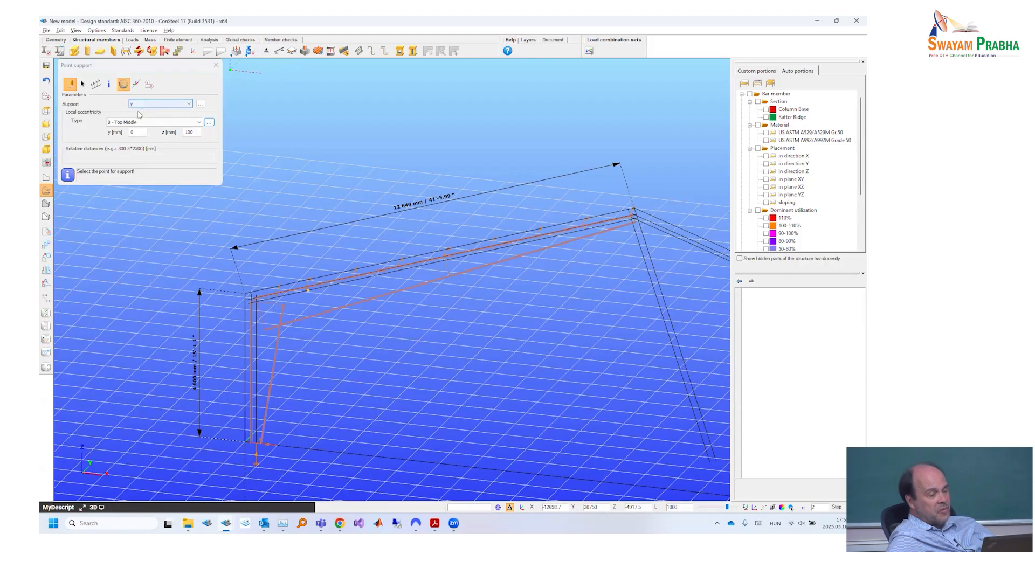
left_click(209, 122)
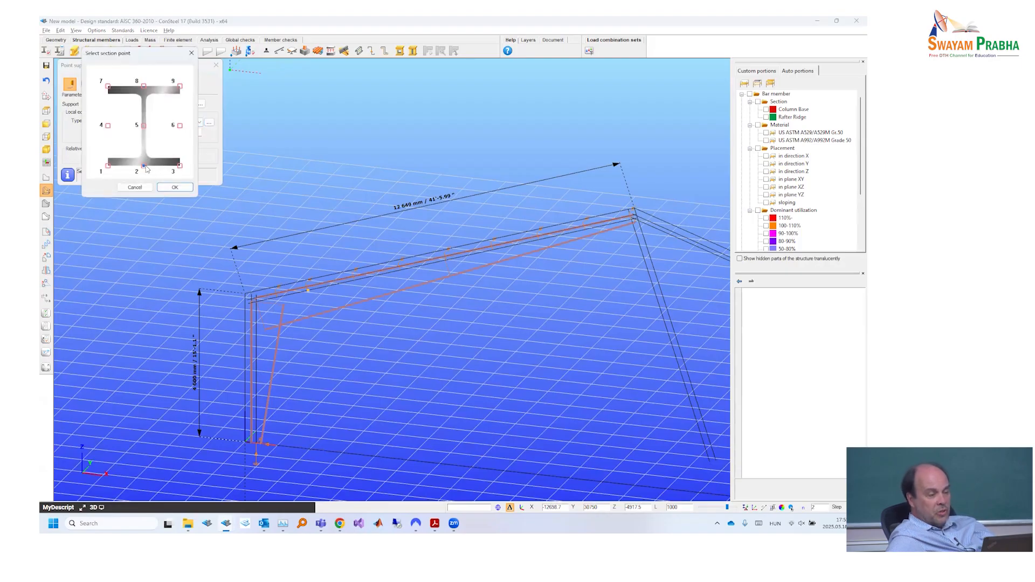
left_click(175, 187)
left_click(186, 133)
double_click(183, 136)
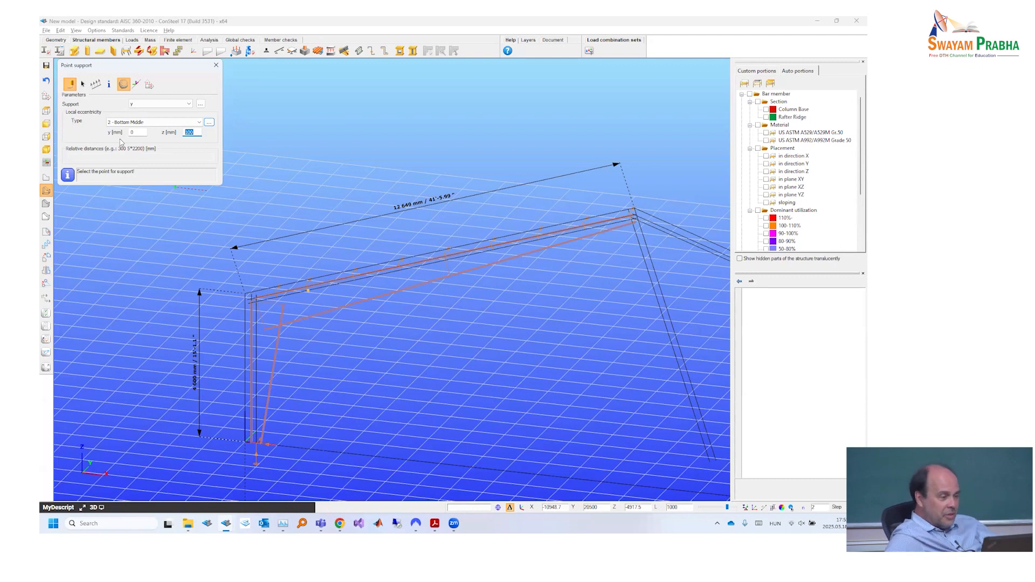
type("0")
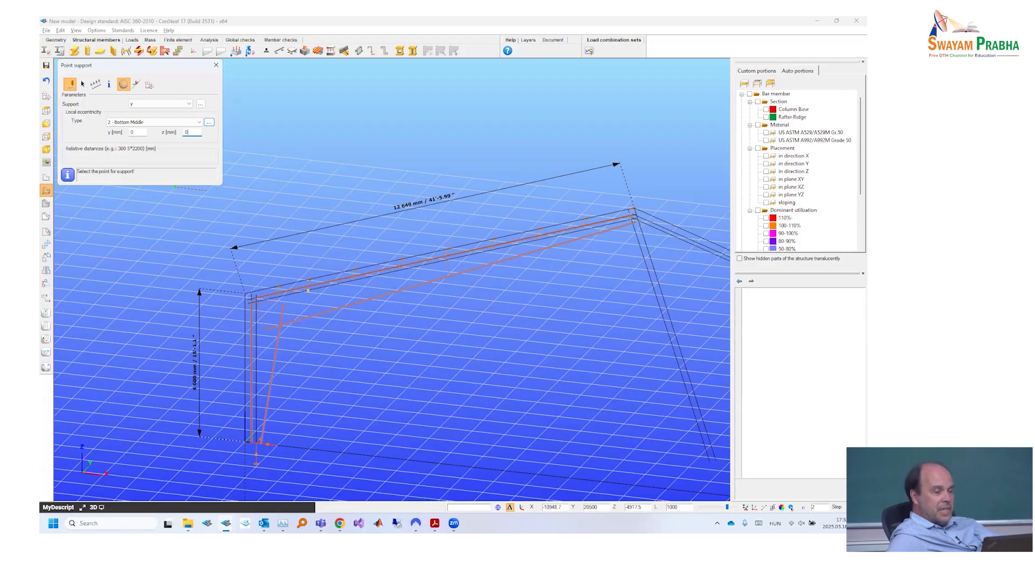
- Place the bottom-flange y supports at the rafter points braced on the drawing: one near the ridge, one at mid-rafter and three near the eave
scroll(604, 222, "up", 2)
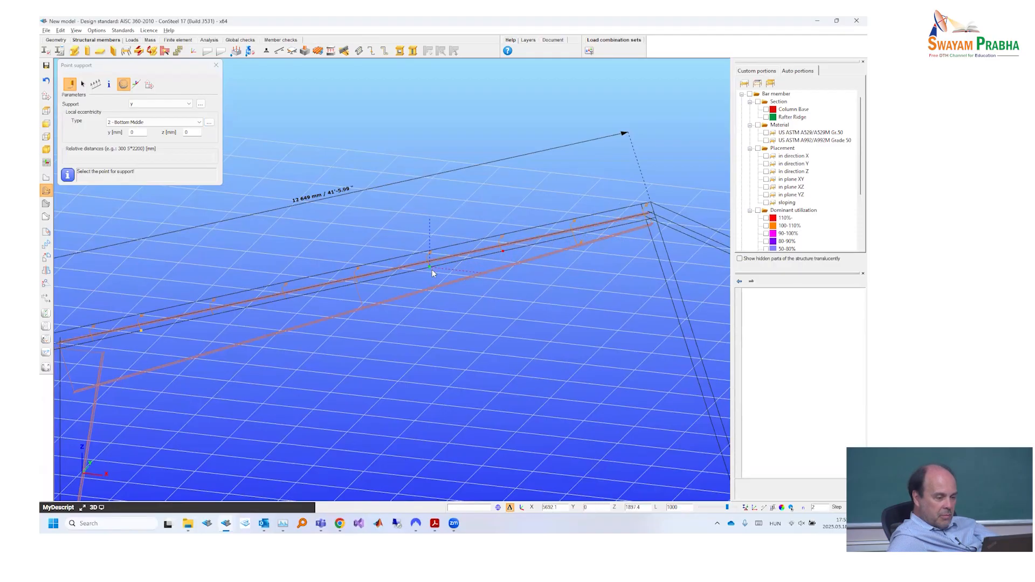
key("alt+Tab")
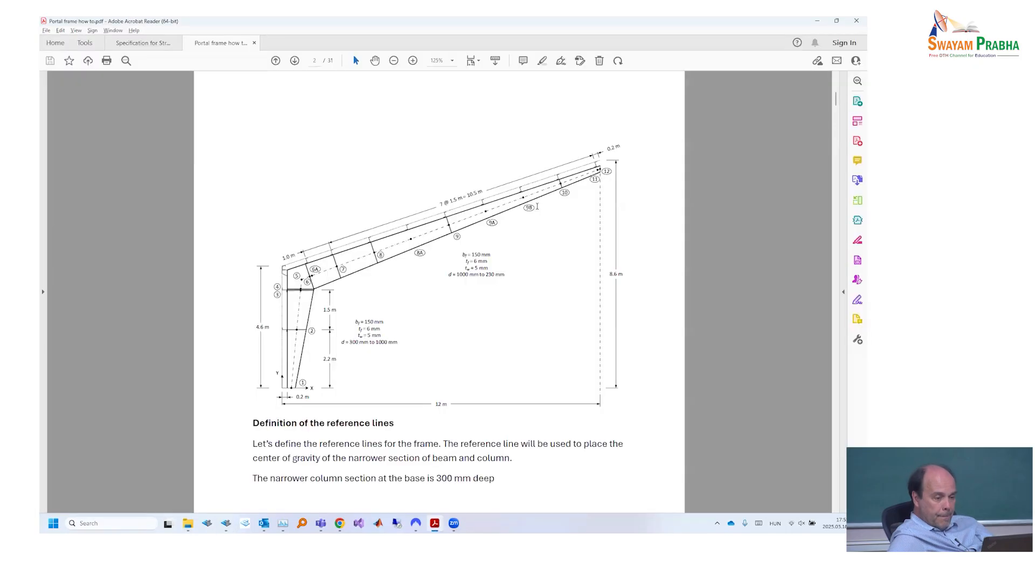
key("alt+Tab")
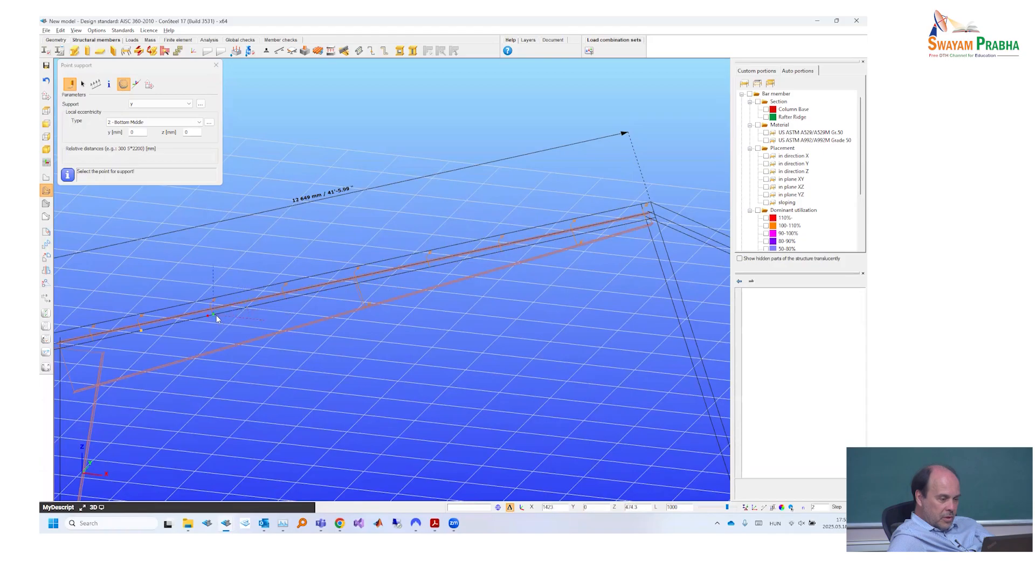
scroll(141, 329, "up", 4)
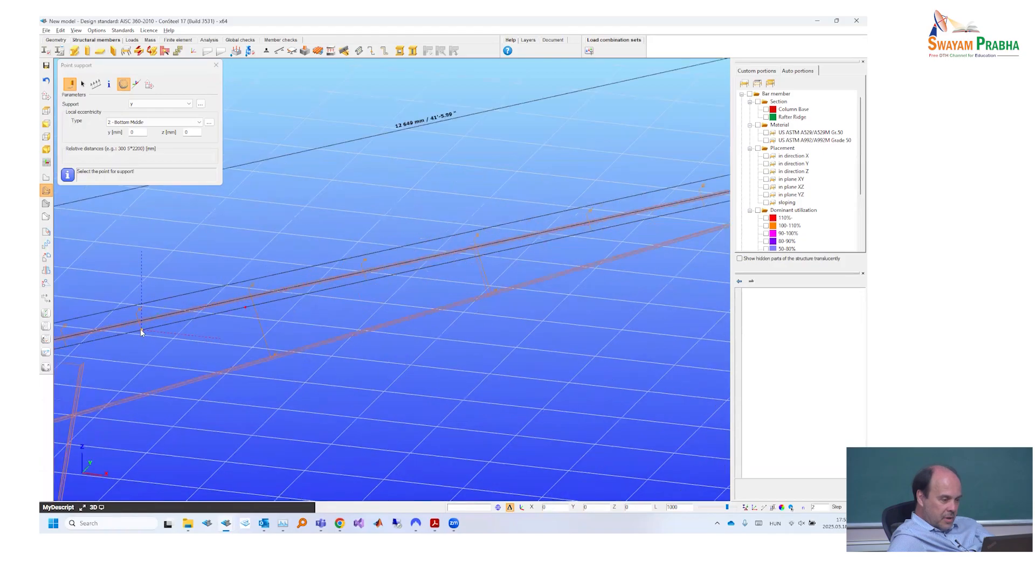
scroll(188, 316, "down", 3)
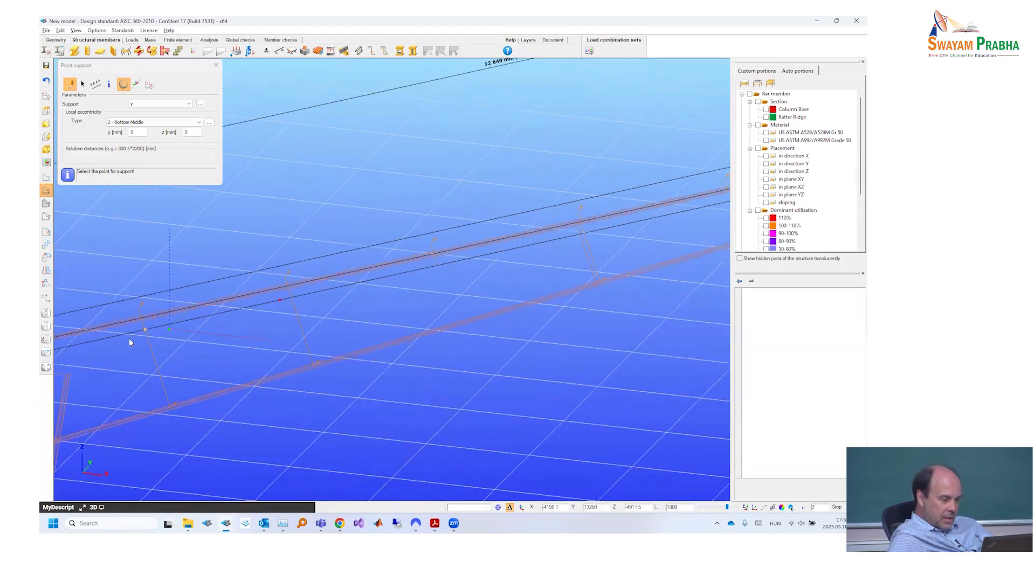
middle_click_drag(222, 348, 286, 340)
key("Escape")
scroll(183, 370, "down", 2)
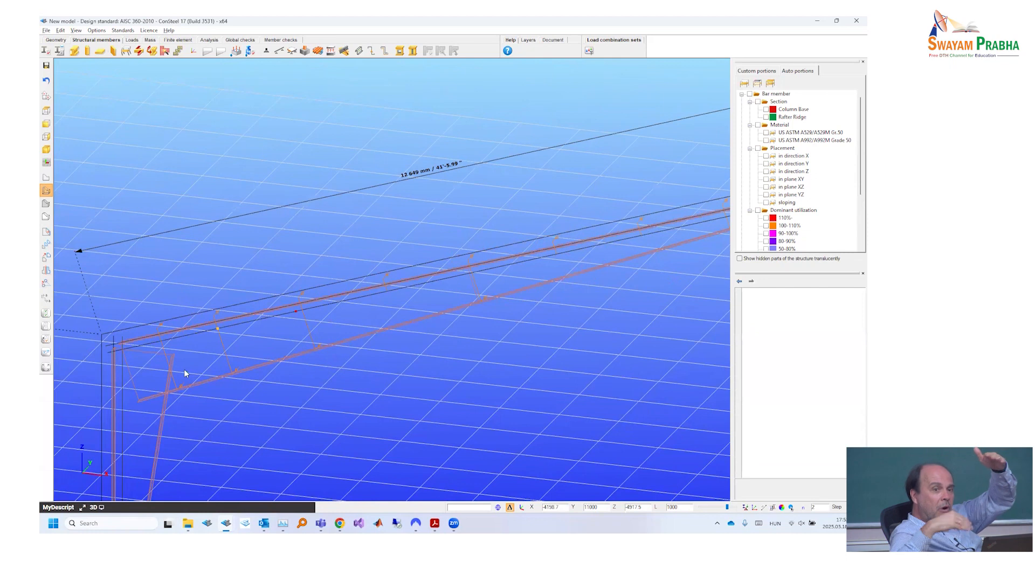
- Display the members as solids and look over the top and bottom flange supports along the rafter
scroll(308, 349, "down", 3)
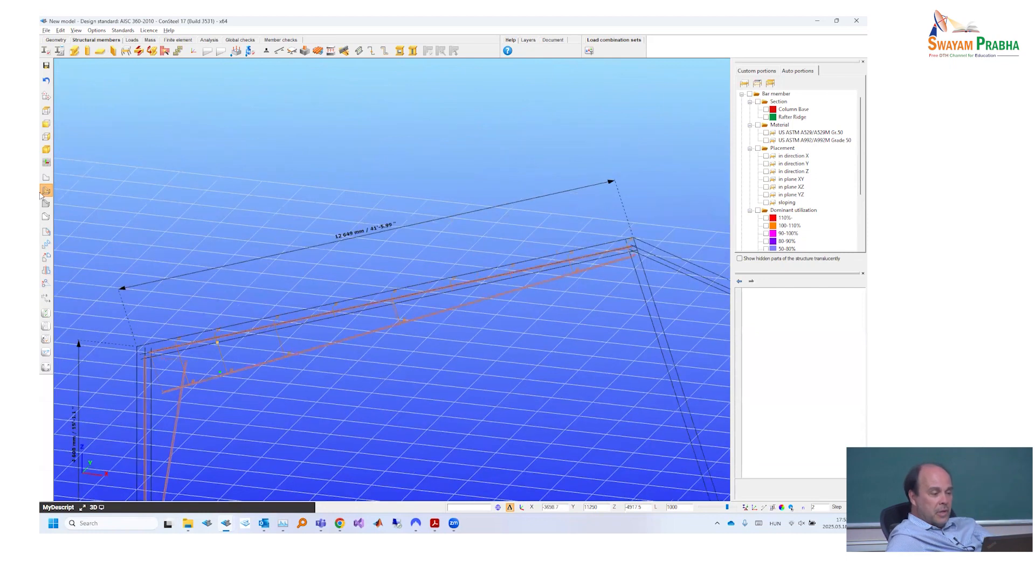
left_click(45, 205)
scroll(362, 338, "down", 1)
middle_click_drag(362, 338, 291, 335)
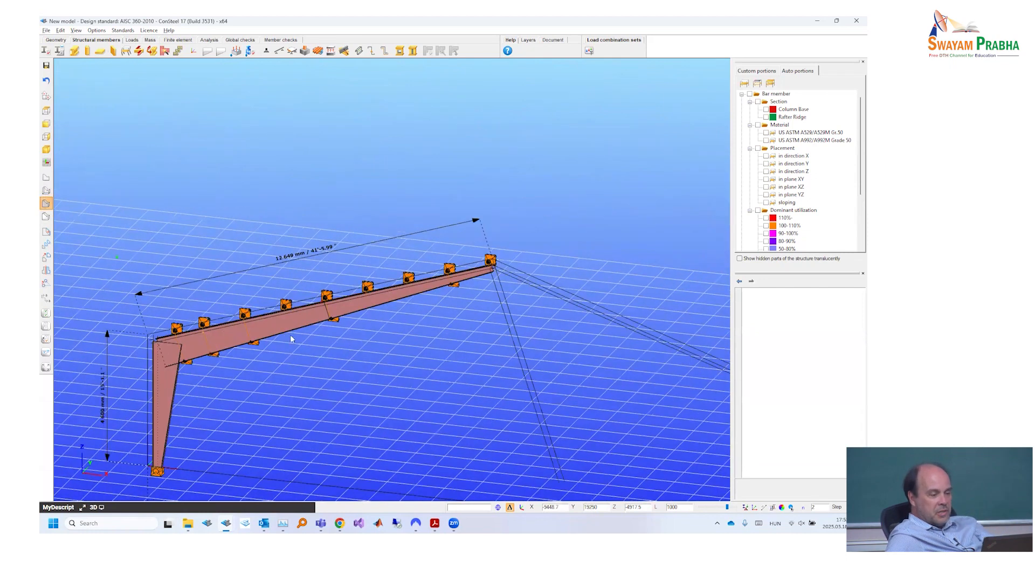
scroll(340, 330, "down", 1)
scroll(366, 342, "down", 1)
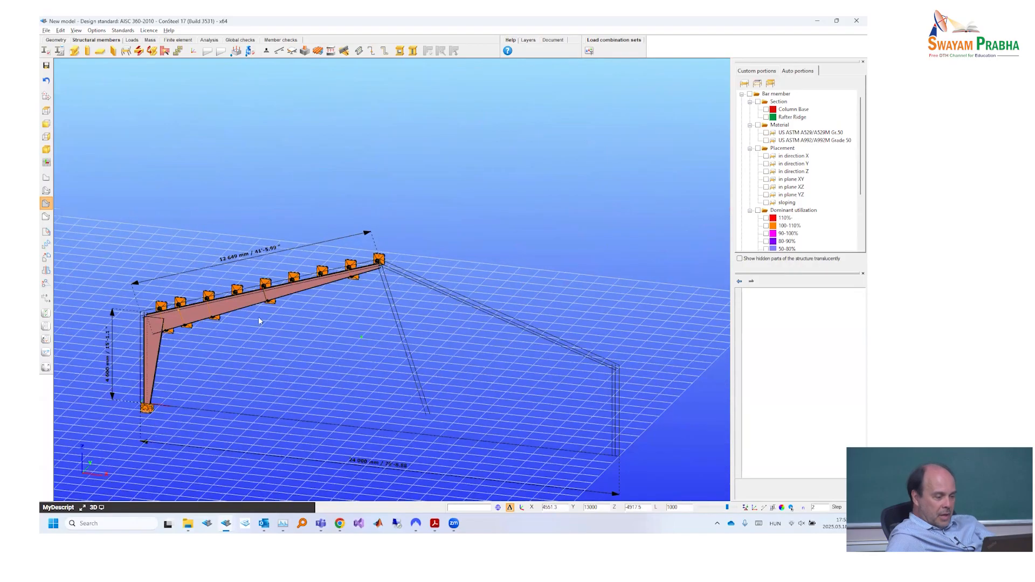
middle_click_drag(258, 316, 318, 292, "alt")
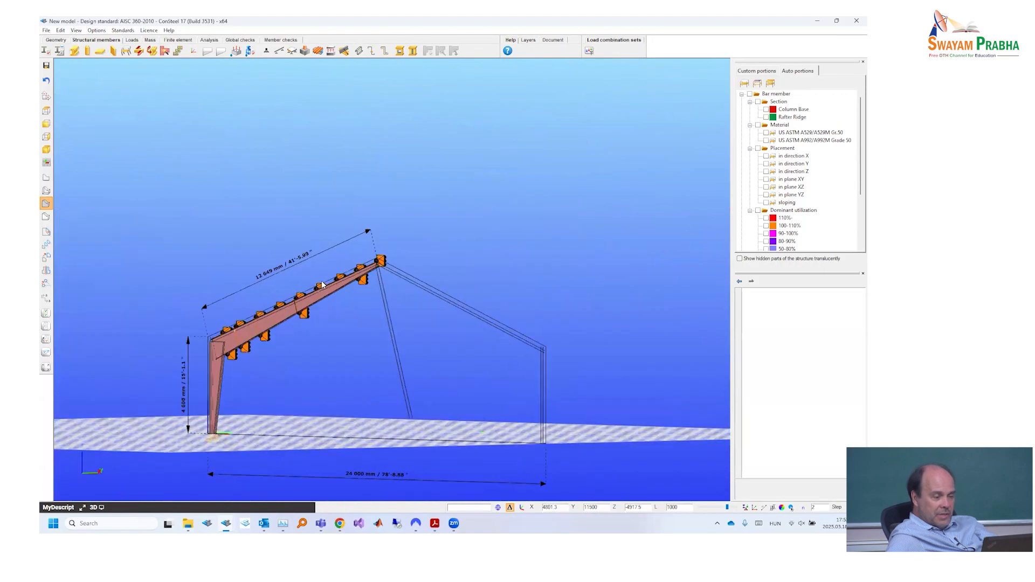
scroll(320, 283, "up", 4)
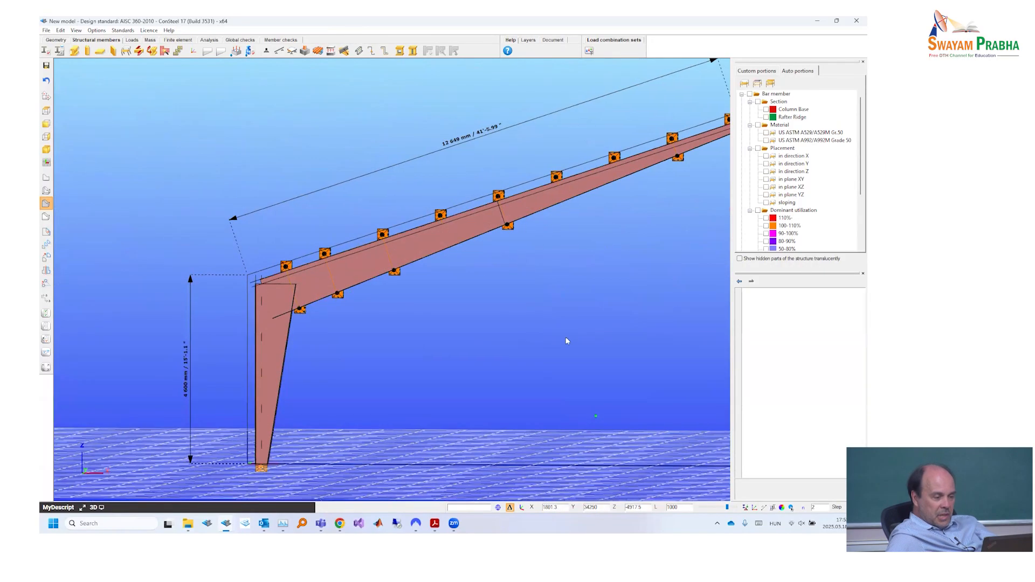
- Try an end height of 1200 for the tapered rafter member at the eave and inspect the supports along its bottom flange
left_click(361, 271)
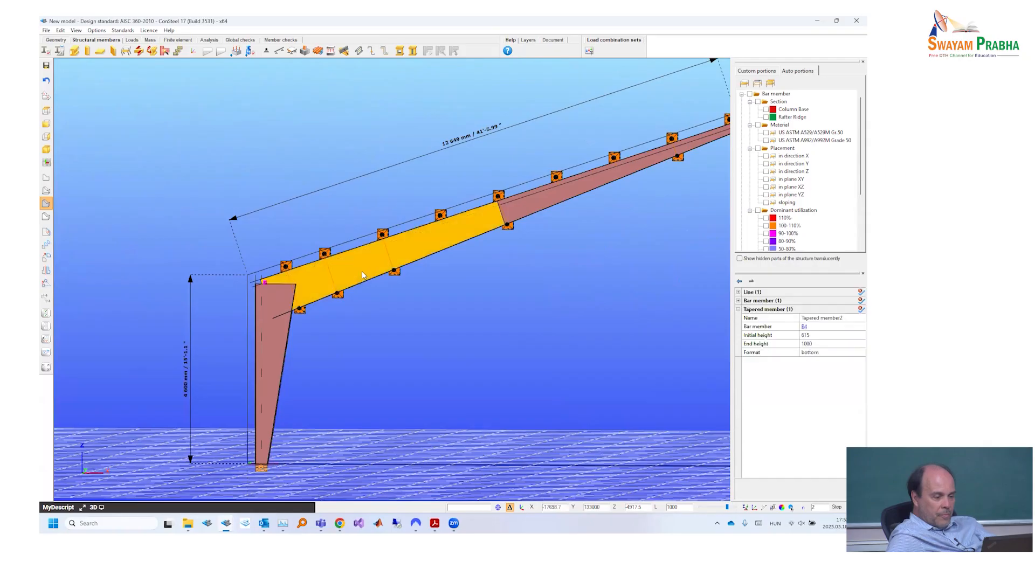
left_click(820, 345)
type("1200")
key("Return")
middle_click_drag(263, 324, 76, 118)
middle_click_drag(203, 226, 428, 259)
middle_click_drag(501, 240, 300, 272)
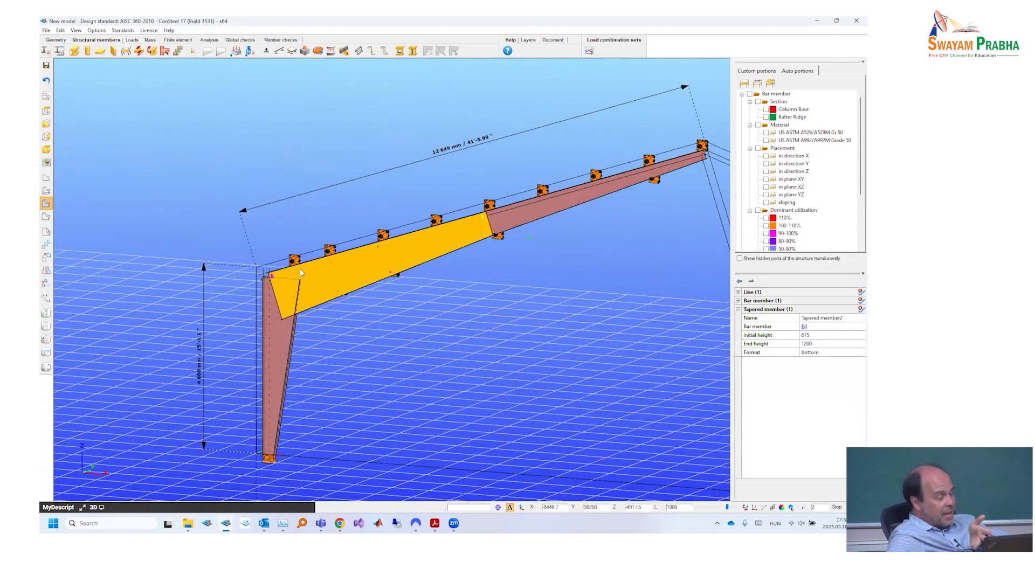
- Undo the end height change of the tapered rafter member and look over the supported frame from both sides
left_click(61, 30)
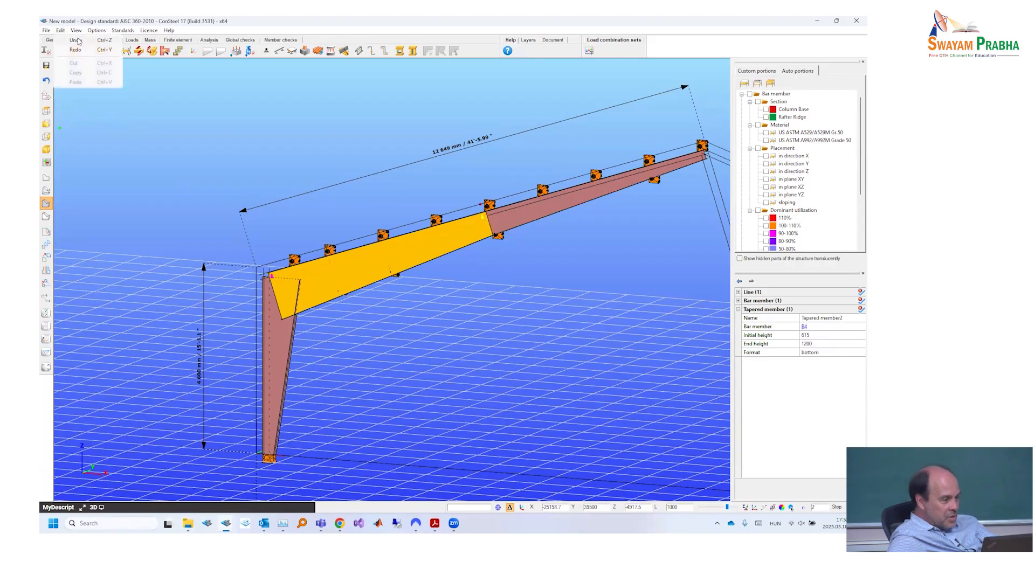
left_click(75, 40)
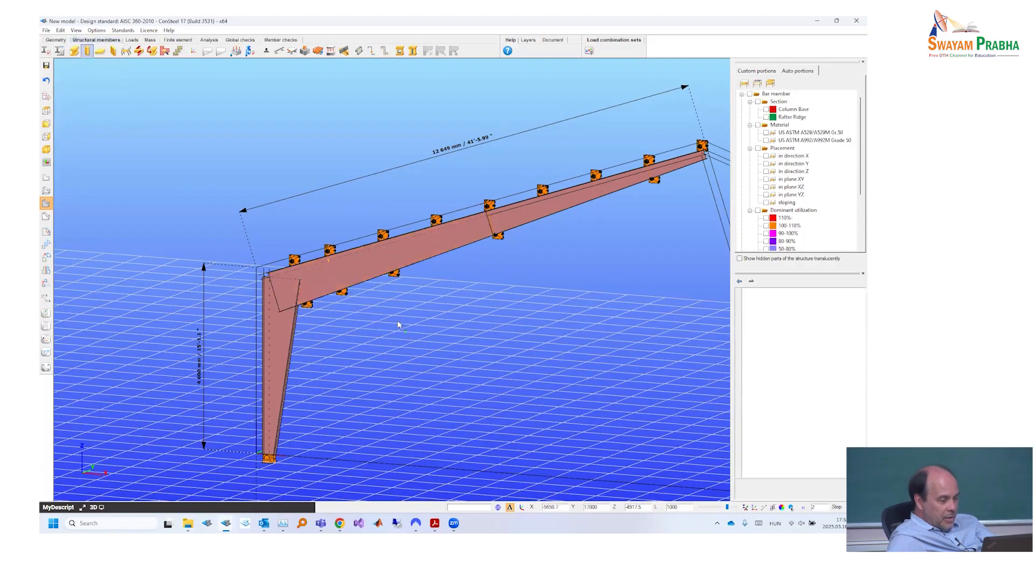
scroll(398, 325, "up", 3)
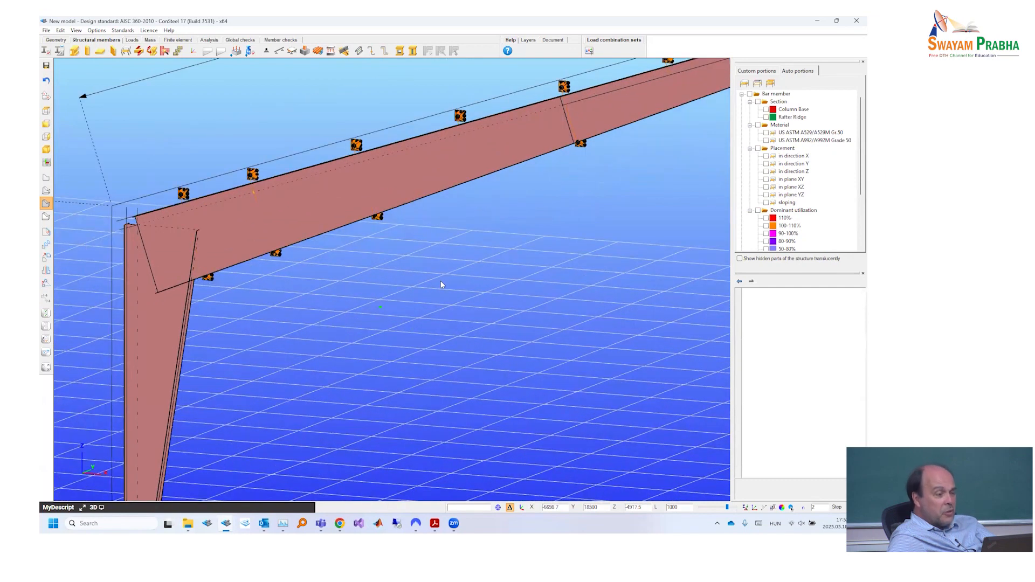
scroll(441, 285, "down", 5)
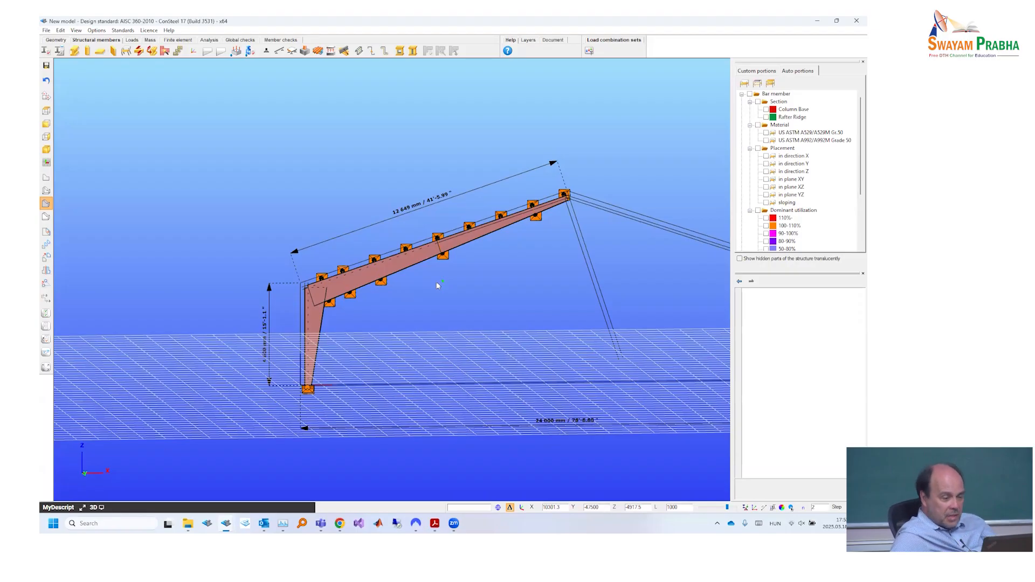
middle_click_drag(387, 297, 447, 299)
scroll(440, 304, "up", 4)
scroll(449, 319, "down", 6)
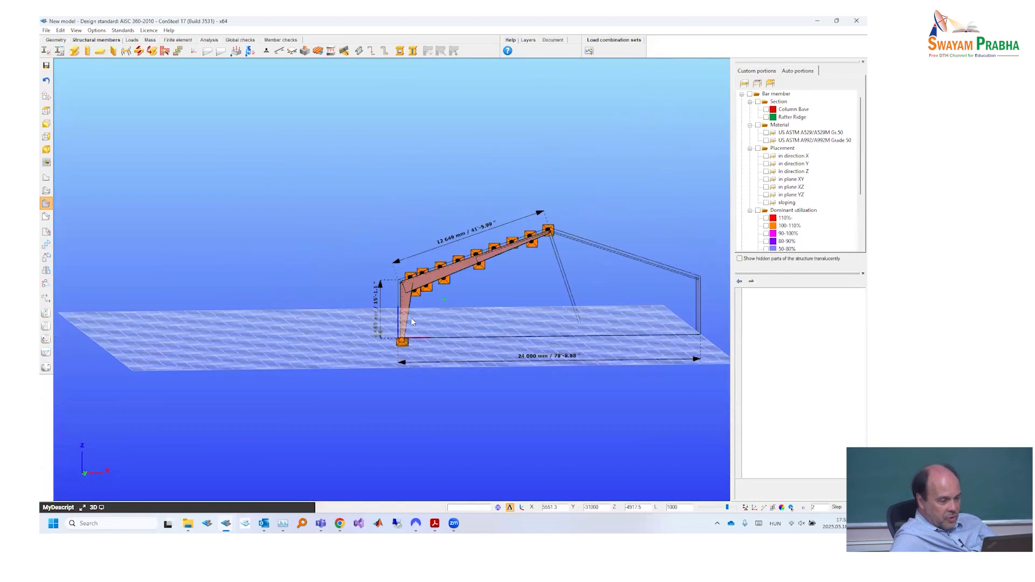
middle_click_drag(411, 318, 289, 353, "alt")
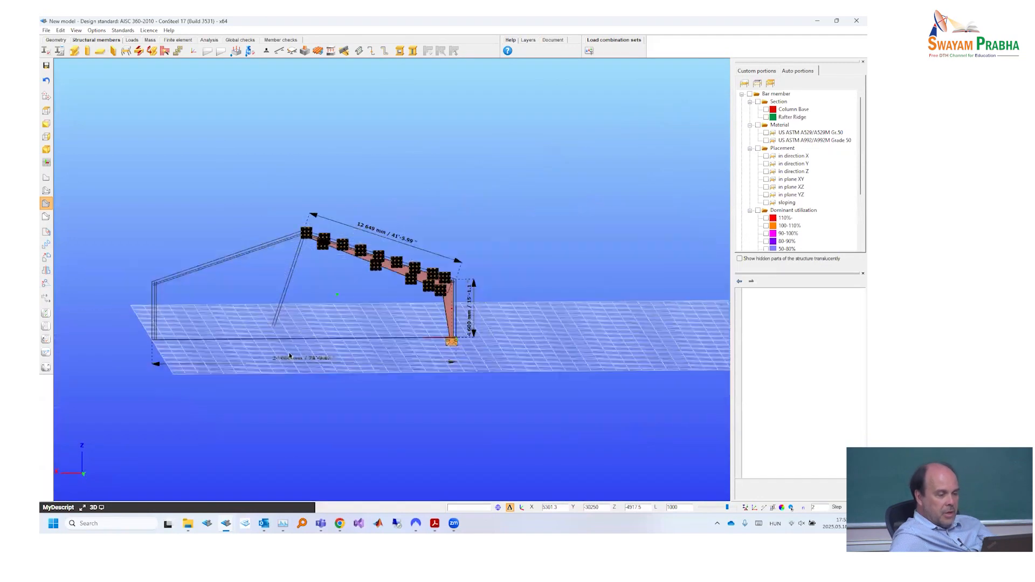
- Check the column bracing on the PDF drawing and set up a y point support at Top Middle with z eccentricity 100 mm
key("alt+Tab")
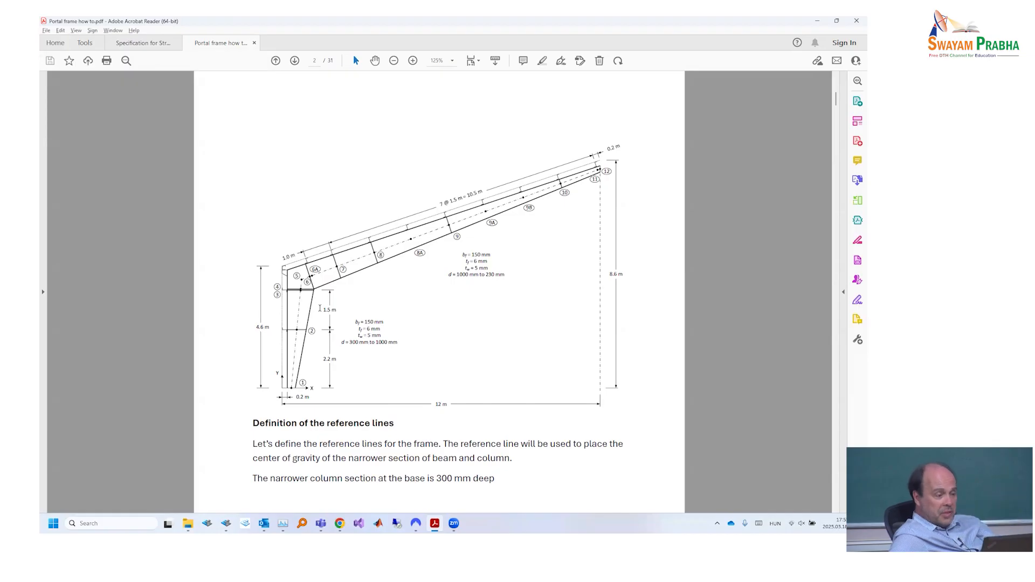
key("alt+Tab")
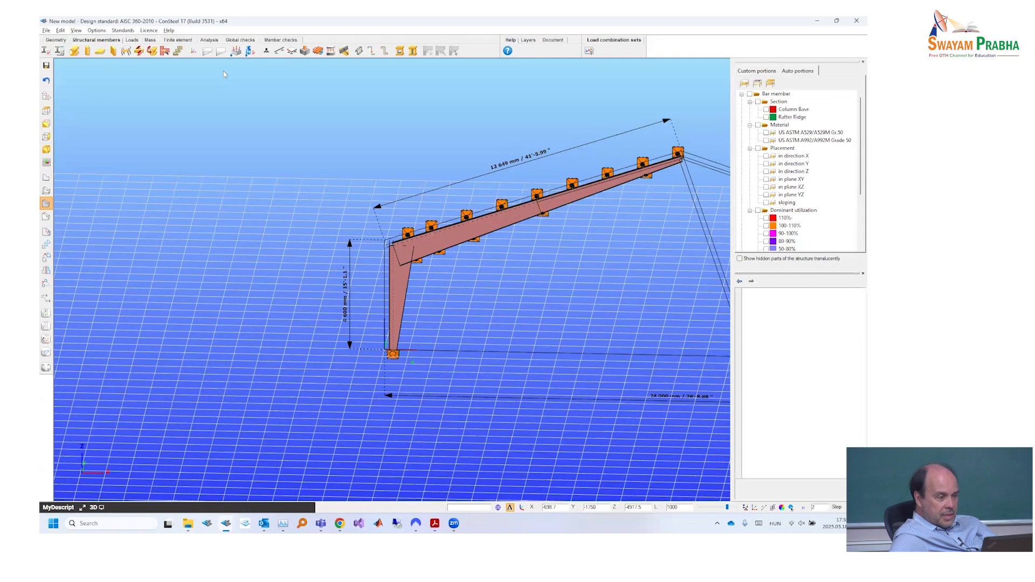
scroll(413, 362, "up", 2)
left_click(265, 51)
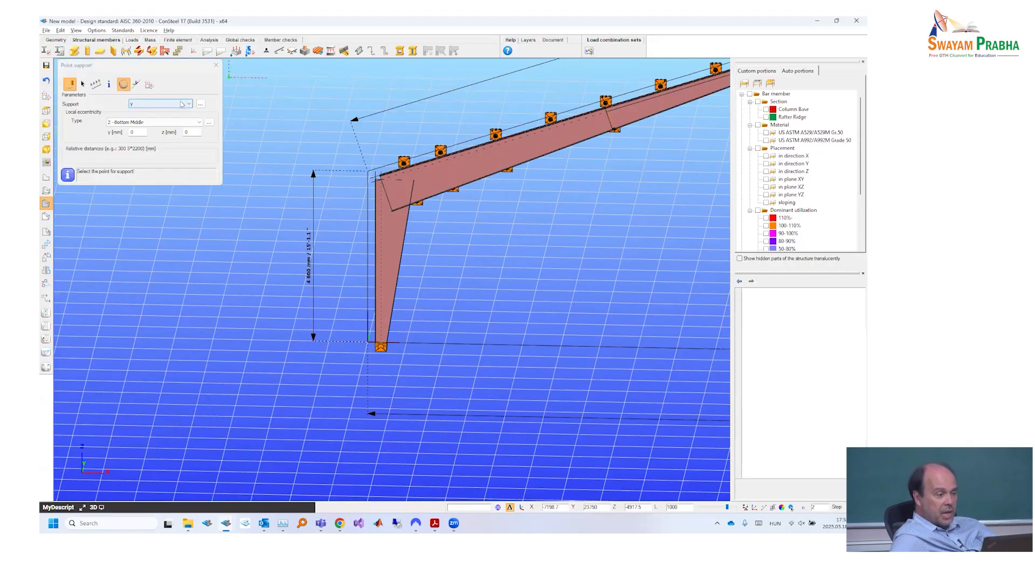
left_click(209, 122)
left_click(143, 86)
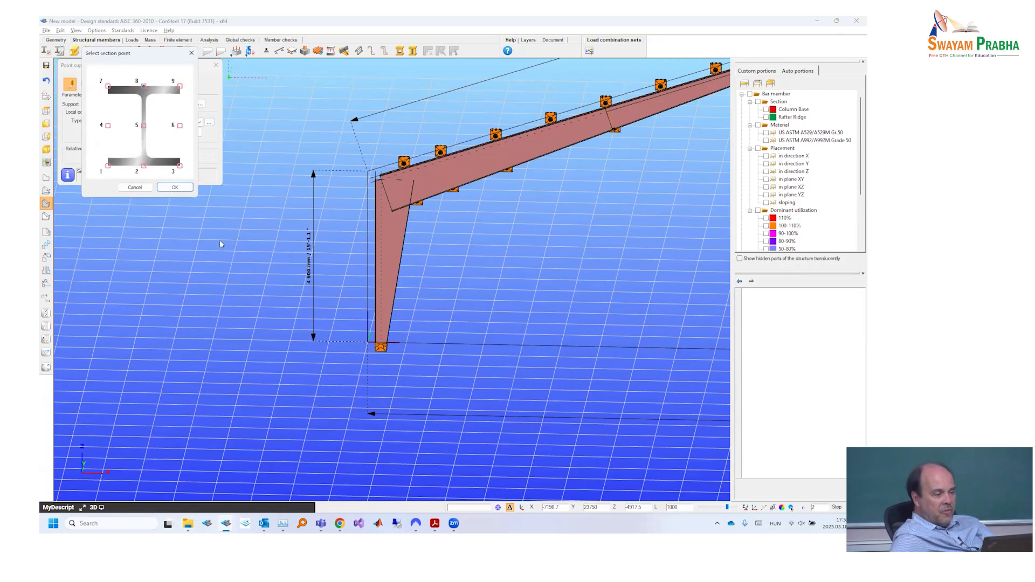
left_click(187, 188)
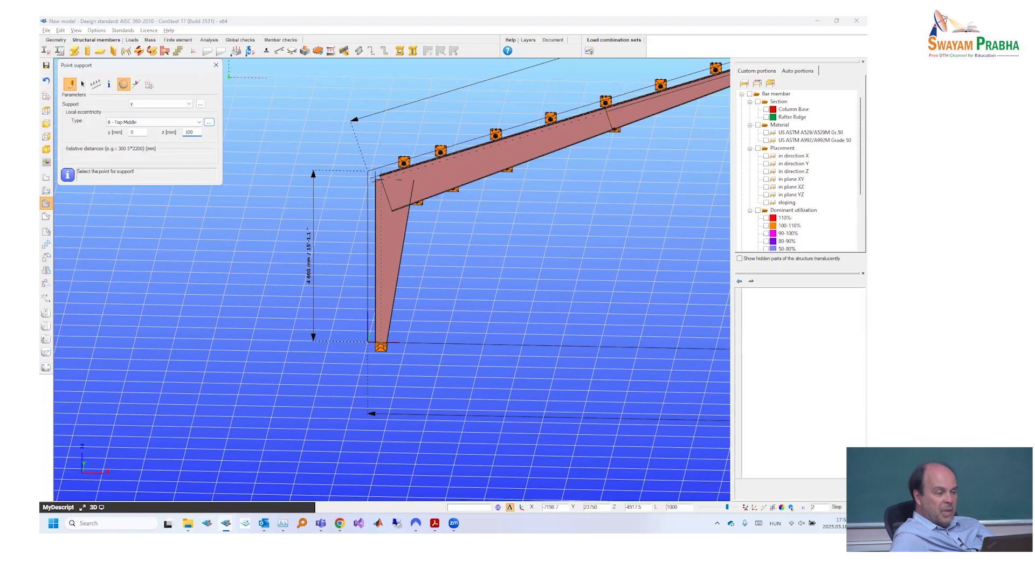
key("Tab")
left_click(374, 330)
- Place y supports on the column's outer flange 2200 and 3700 mm above the base, following the drawing's 2.2 m and 1.5 m spacing
key("alt+Tab")
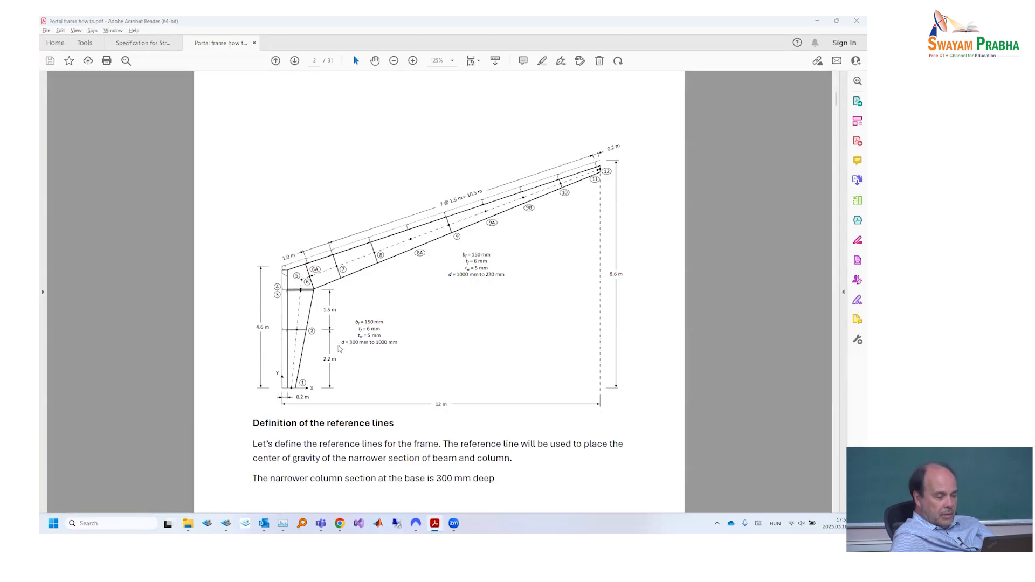
key("alt+Tab")
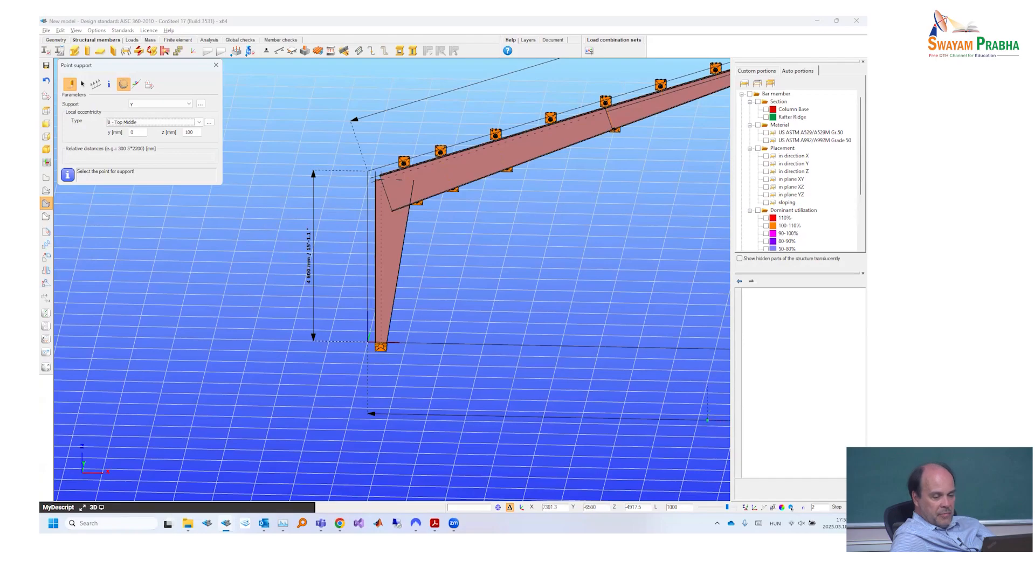
left_click(804, 507)
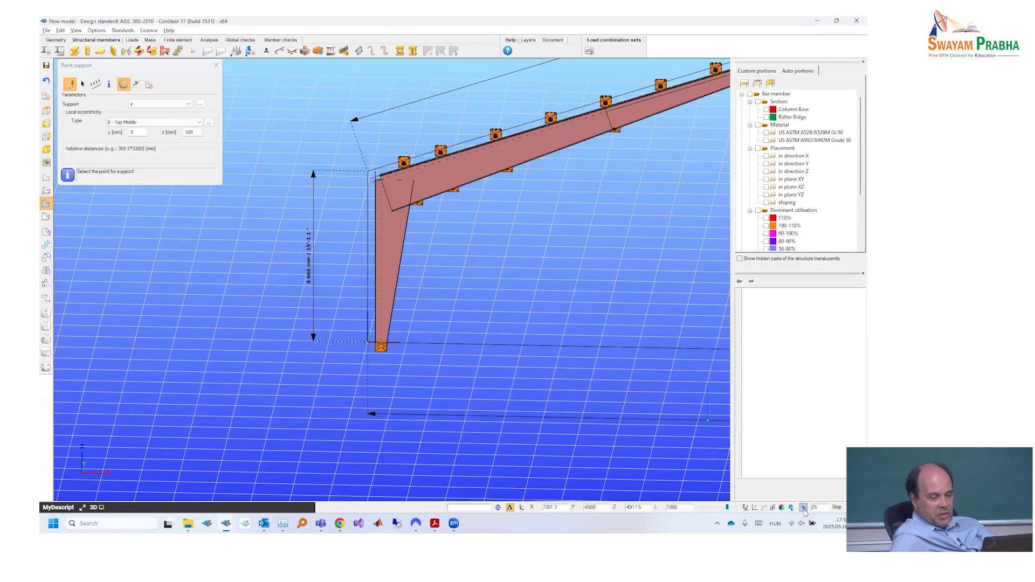
double_click(825, 507)
type("2200")
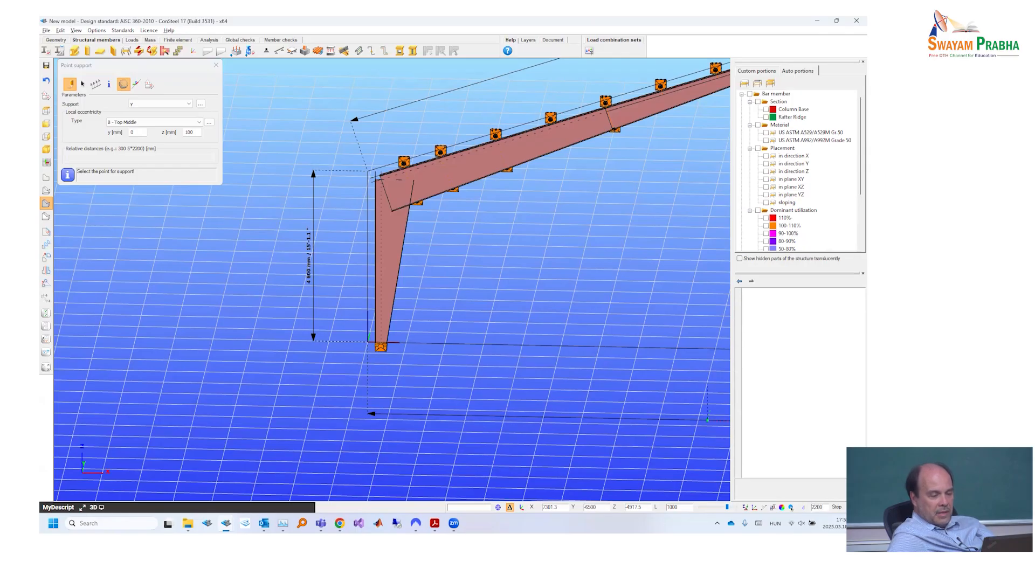
left_click(46, 191)
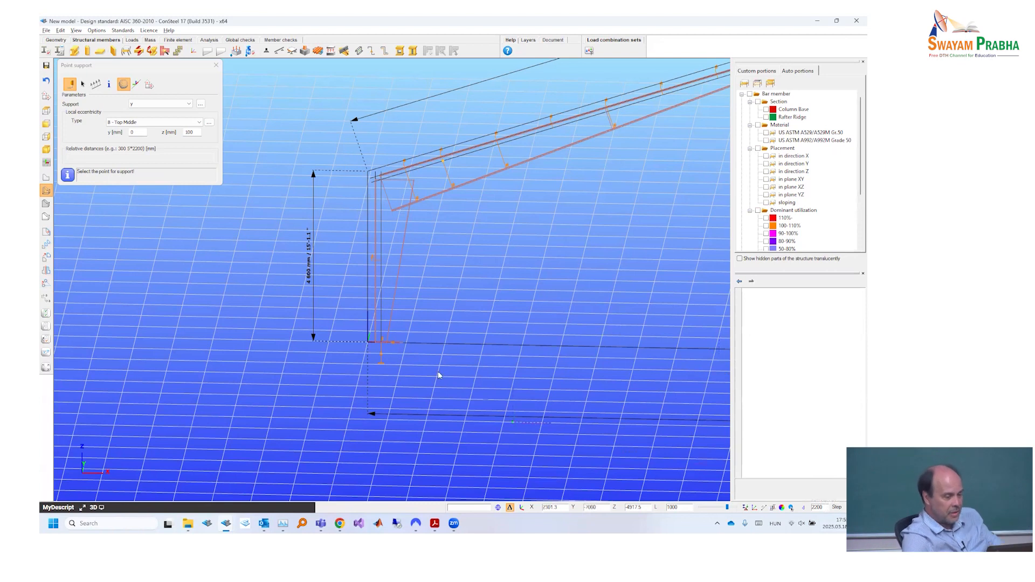
double_click(817, 508)
type("37")
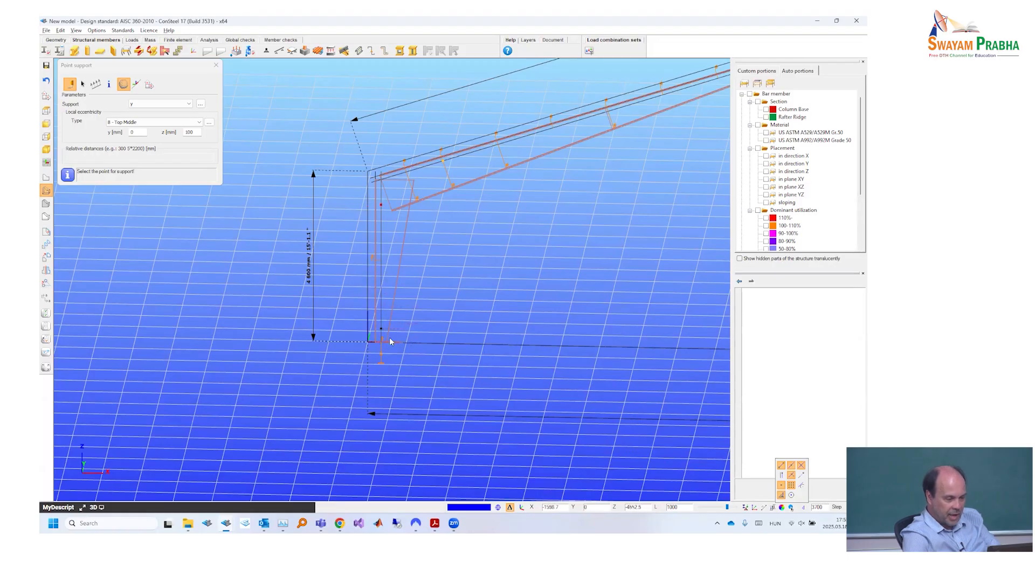
left_click(384, 205)
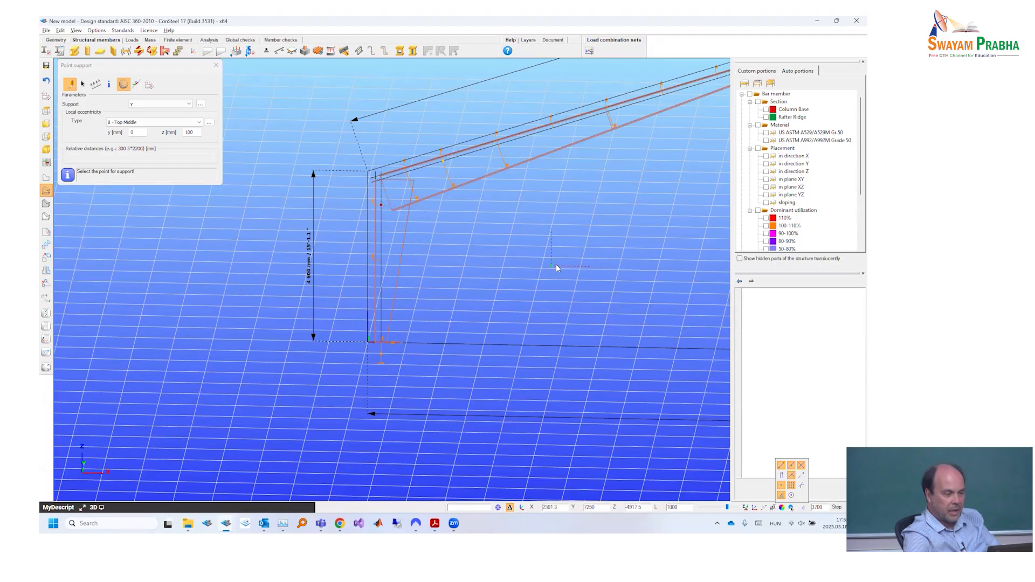
- Place y supports on the column's inner flange at the same two heights, using Bottom Middle eccentricity with z 0 mm
left_click(135, 122)
left_click(209, 122)
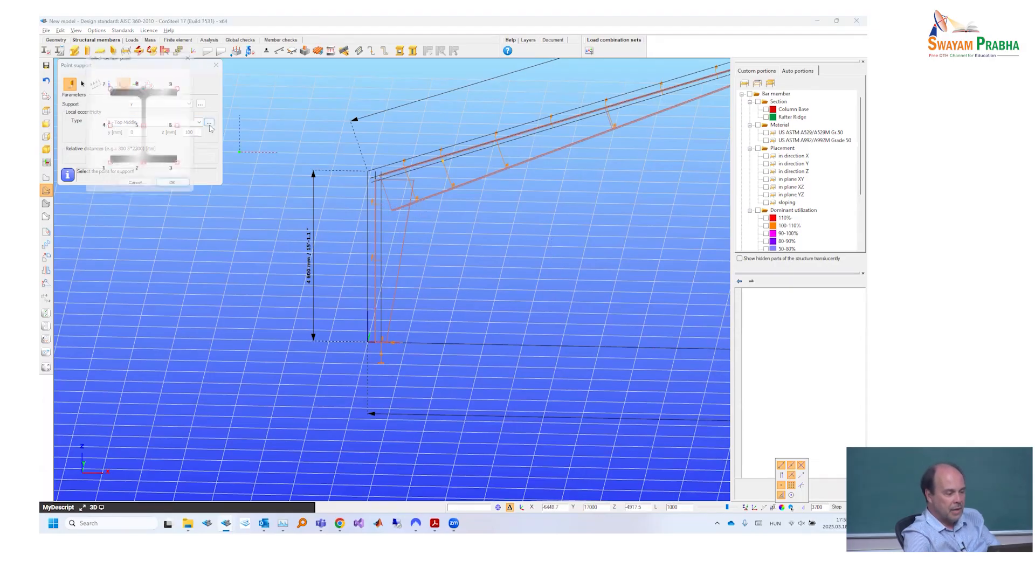
left_click(143, 166)
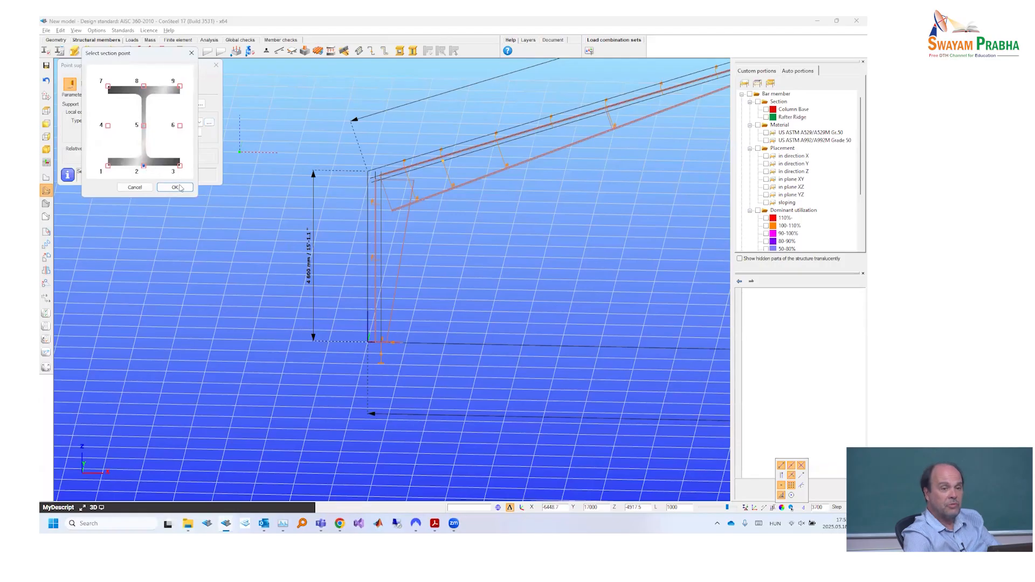
left_click(174, 187)
left_click_drag(175, 141, 150, 145)
type("0")
key("Tab")
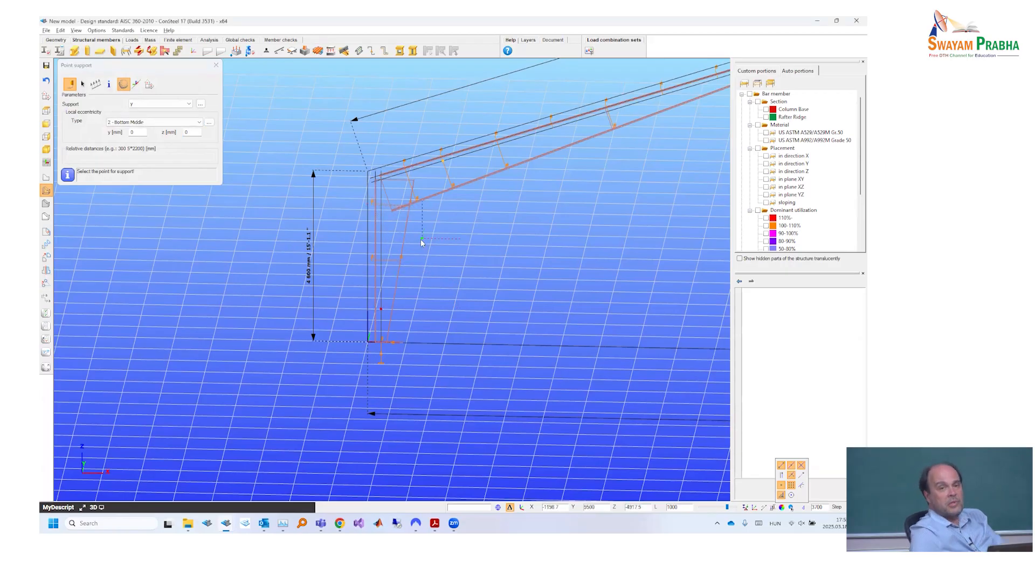
key("Escape")
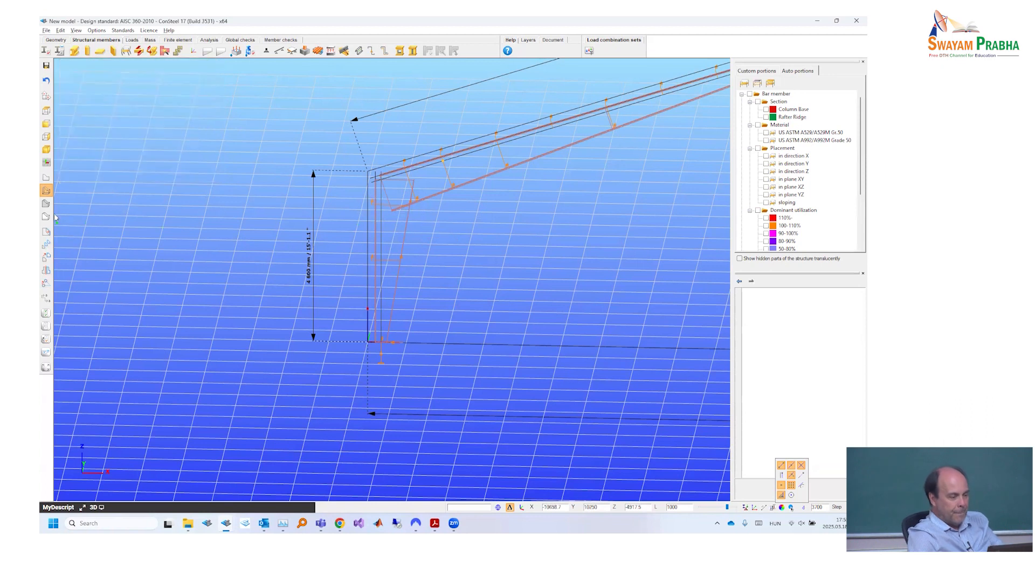
- Display the members as solids and reduce the size of the support symbols
left_click(47, 205)
scroll(503, 279, "down", 2)
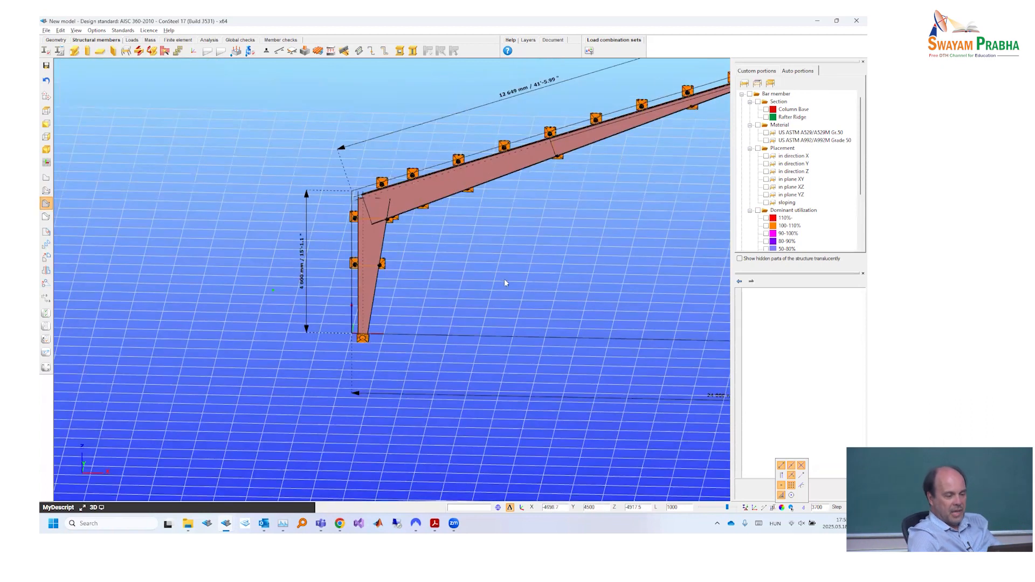
scroll(555, 286, "down", 1)
scroll(470, 303, "down", 1)
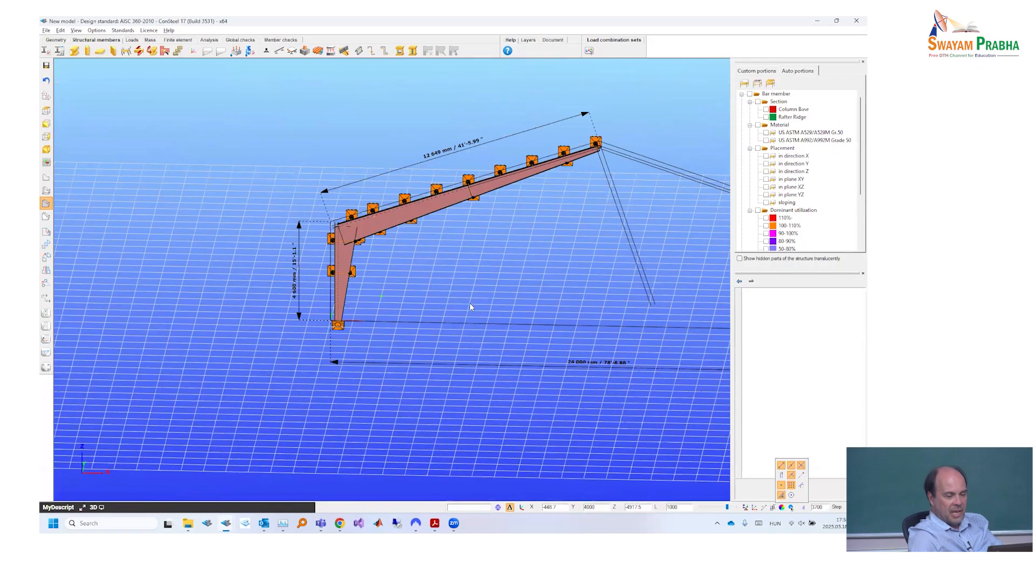
scroll(470, 303, "down", 1)
middle_click_drag(713, 515, 709, 510)
scroll(709, 511, "up", 4)
left_click_drag(728, 508, 716, 509)
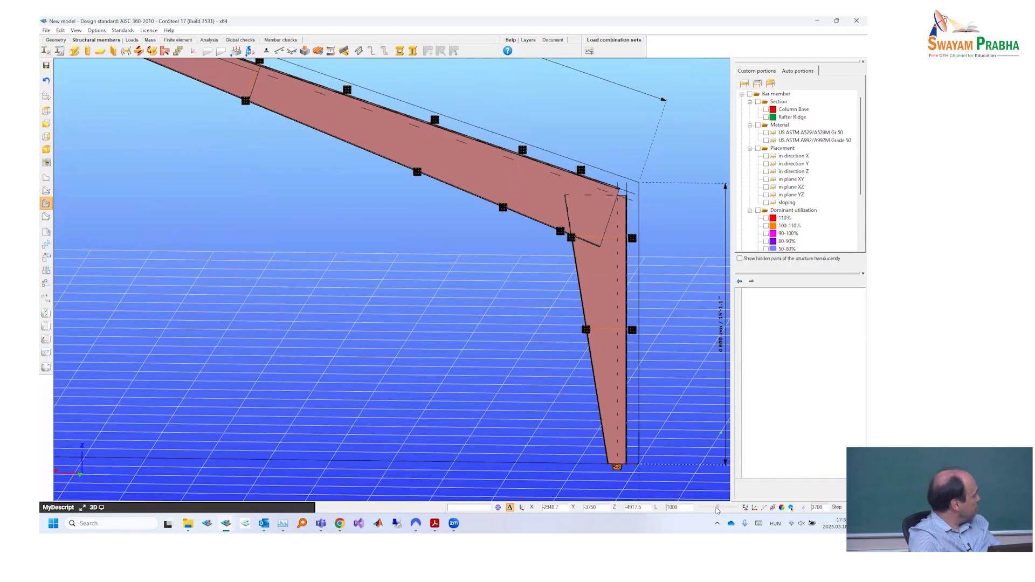
- Look over the frame's supports from both sides and compare the eave corner with the PDF drawing
scroll(533, 397, "down", 2)
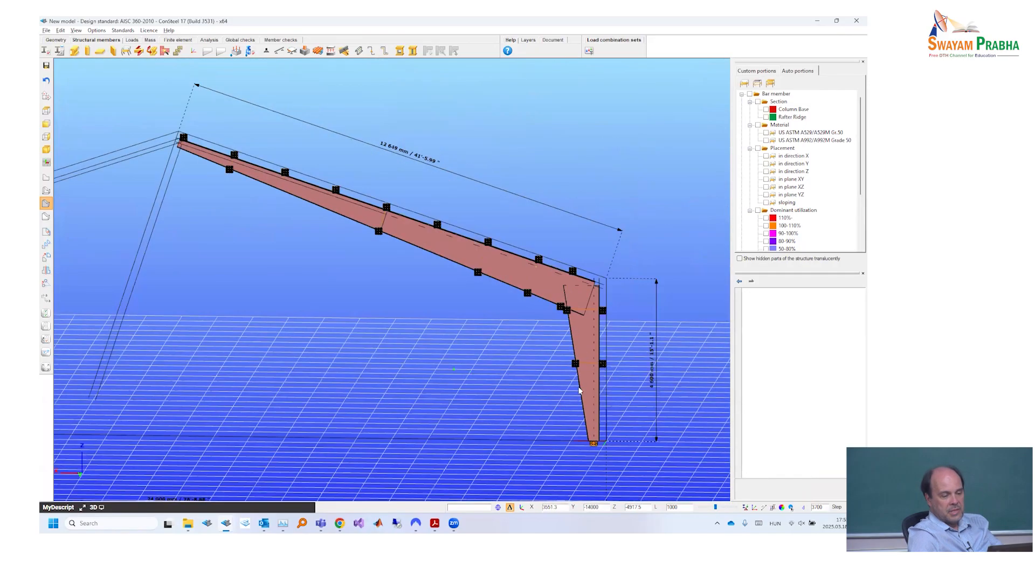
middle_click_drag(596, 382, 461, 296)
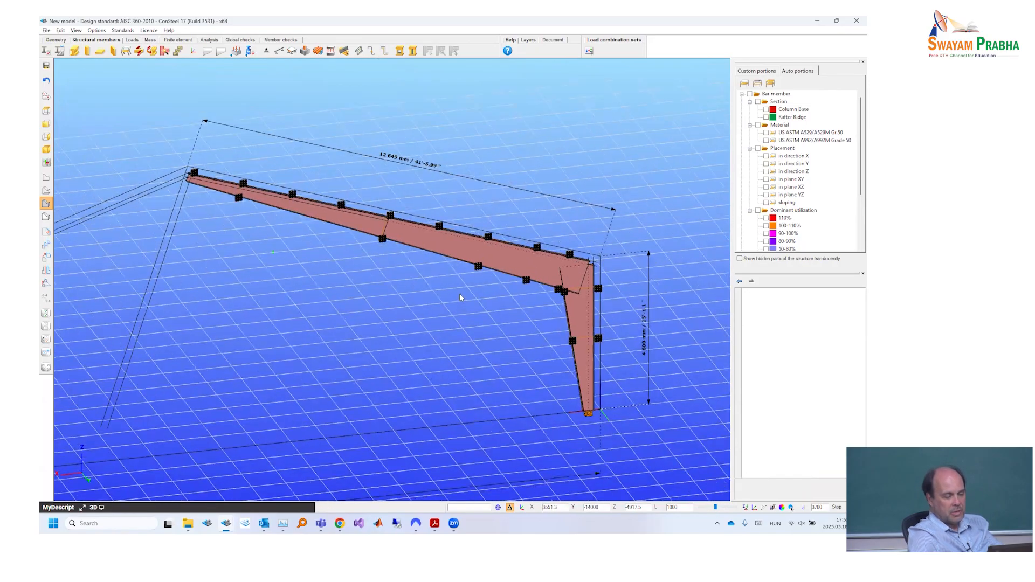
middle_click_drag(545, 280, 500, 261)
scroll(501, 261, "down", 3)
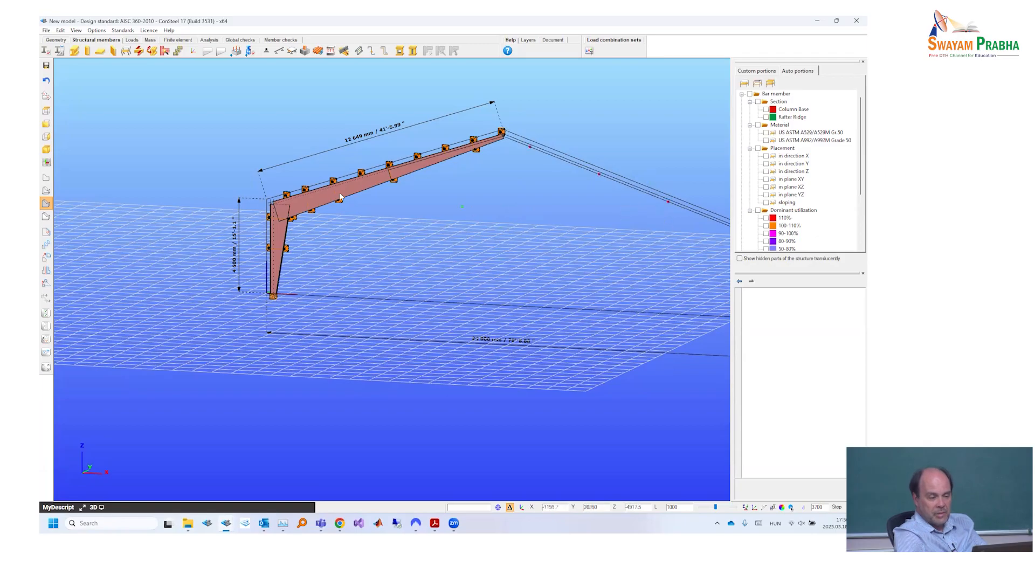
scroll(367, 203, "up", 3)
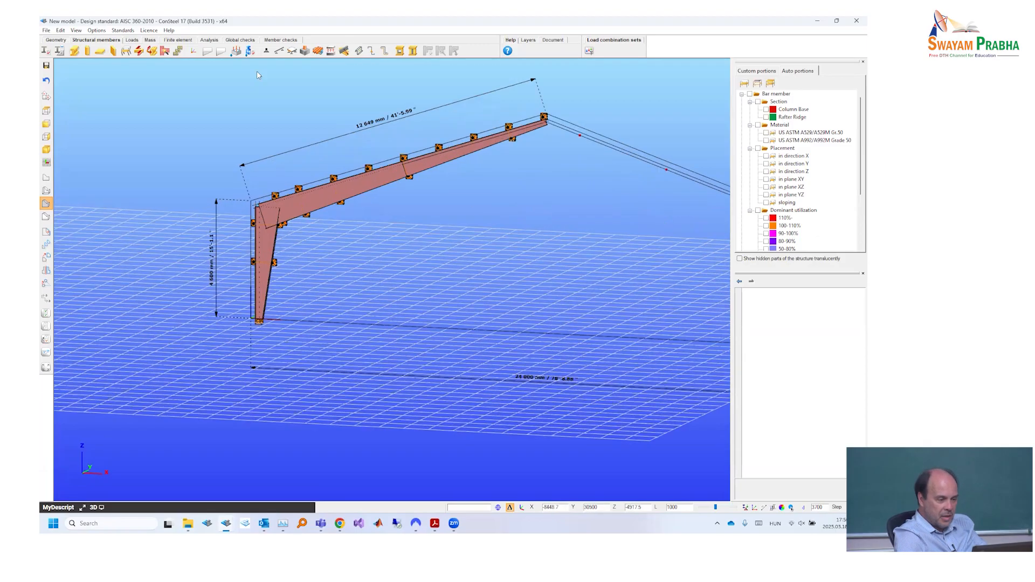
scroll(264, 326, "up", 2)
key("alt+Tab")
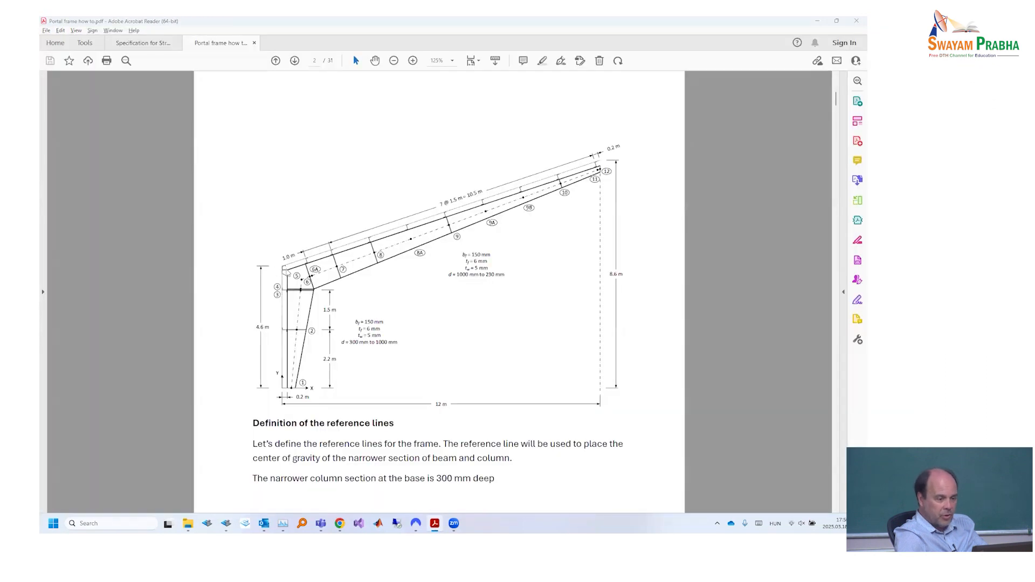
key("alt+Tab")
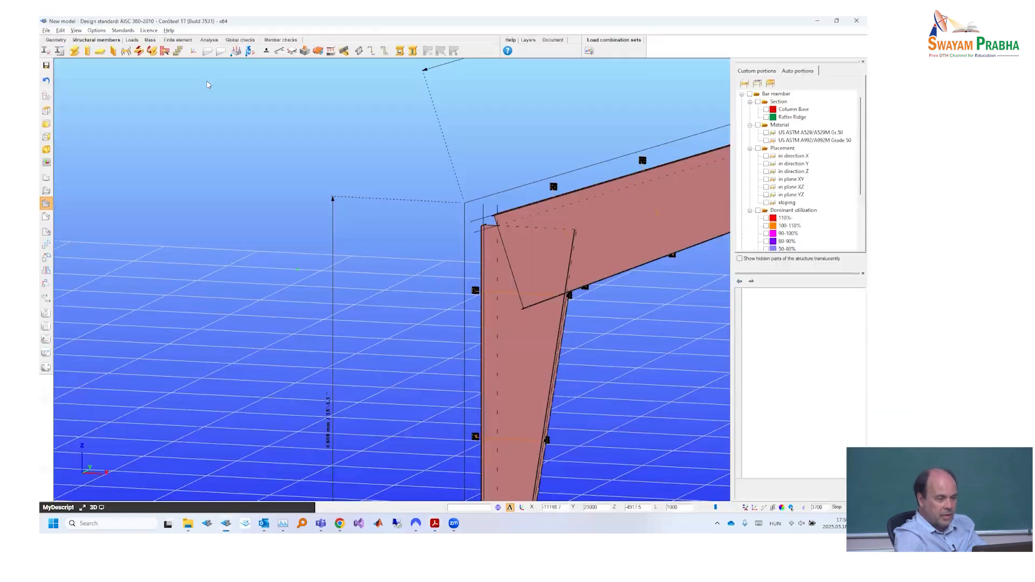
- Place a y support on the outer flange at the column's upper end, using Top Middle eccentricity with z 100 mm
left_click(267, 52)
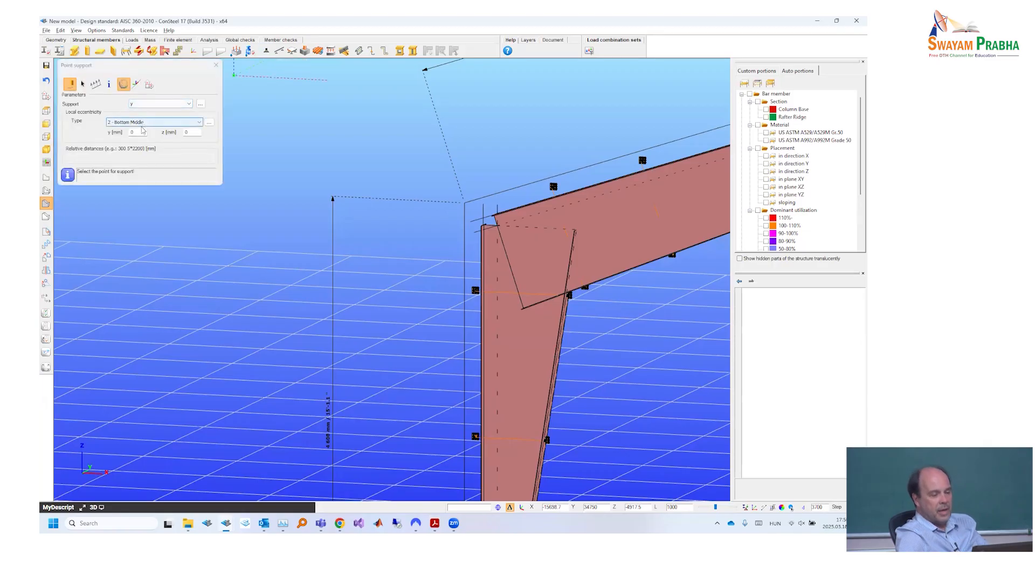
left_click(142, 123)
left_click(142, 123)
left_click(209, 122)
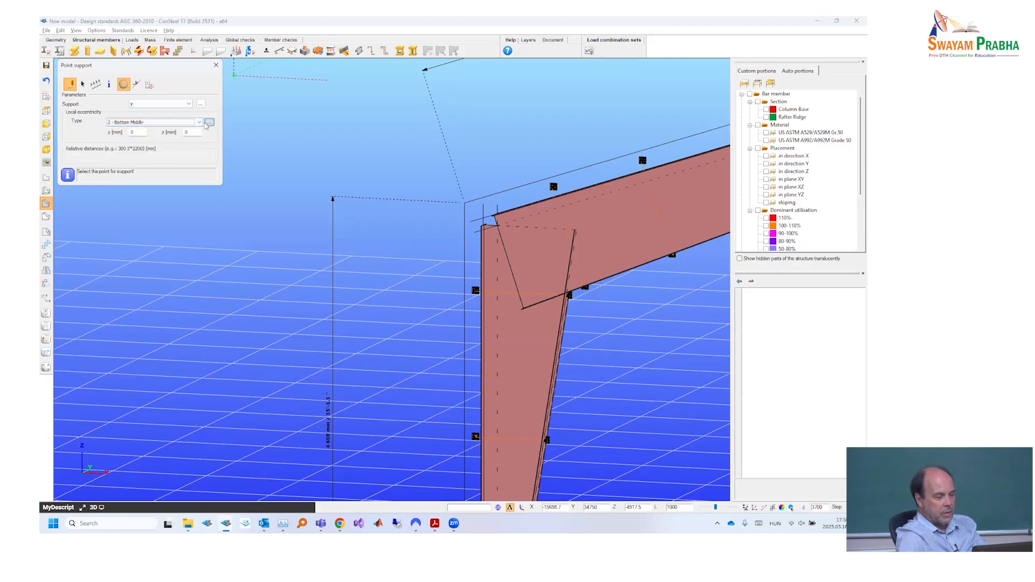
left_click(143, 86)
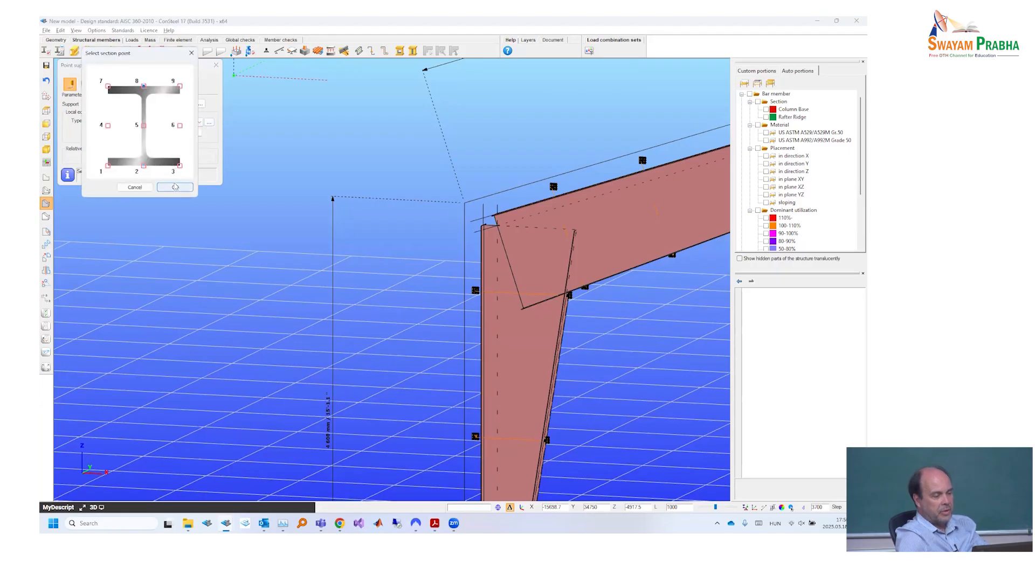
left_click(174, 188)
double_click(190, 132)
type("100")
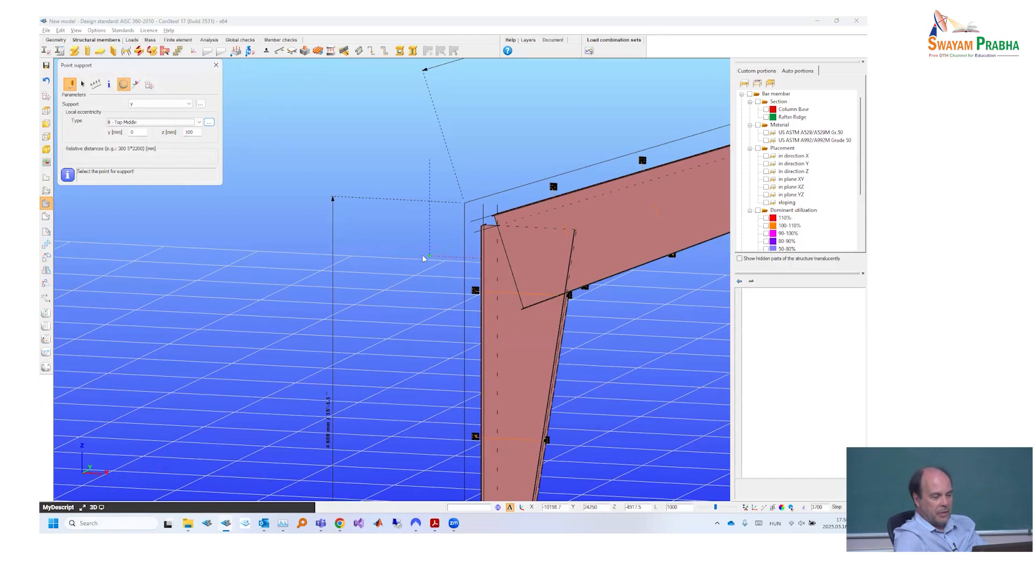
left_click(498, 227)
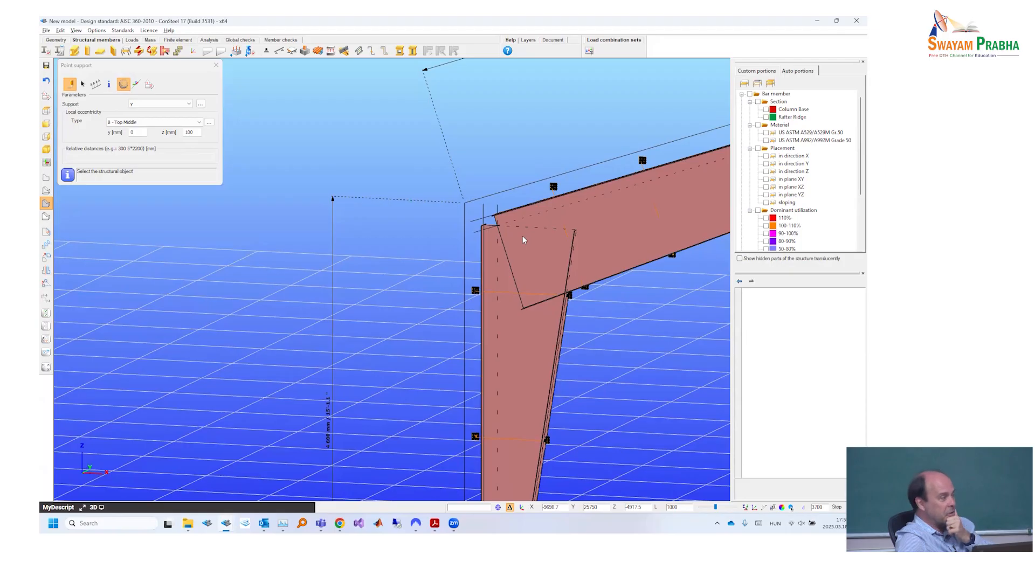
left_click(527, 333)
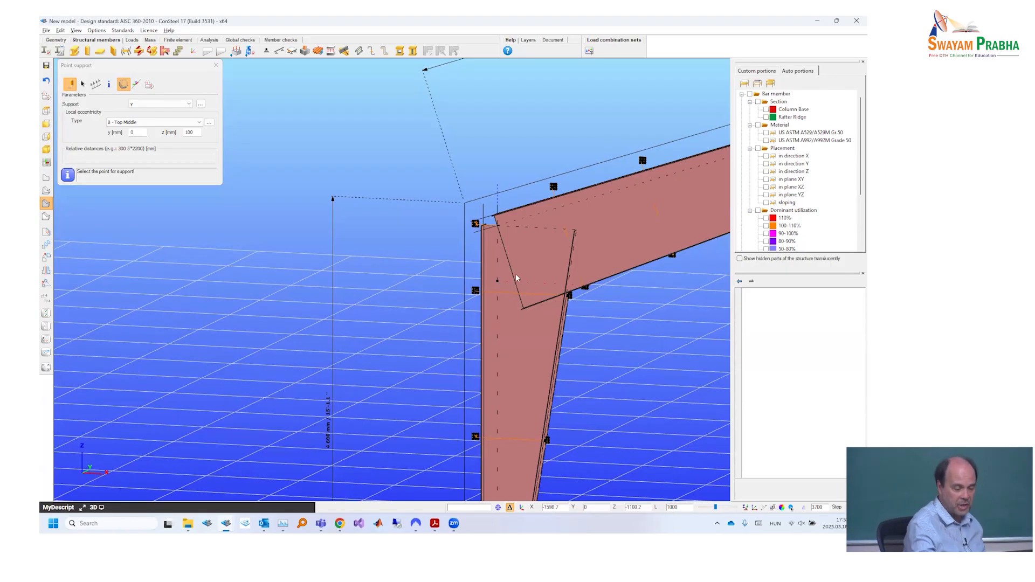
scroll(516, 243, "down", 4)
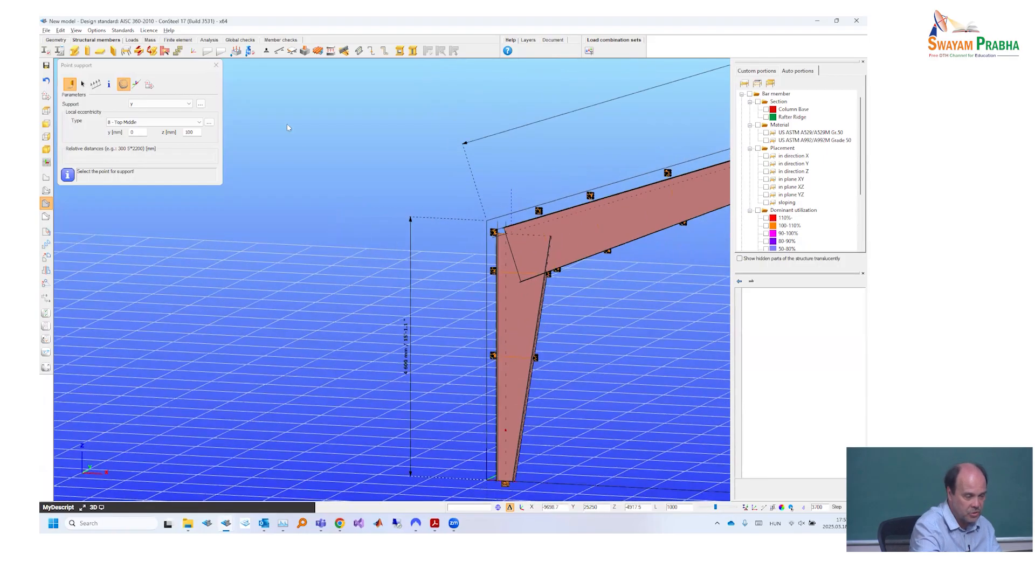
scroll(393, 163, "down", 3)
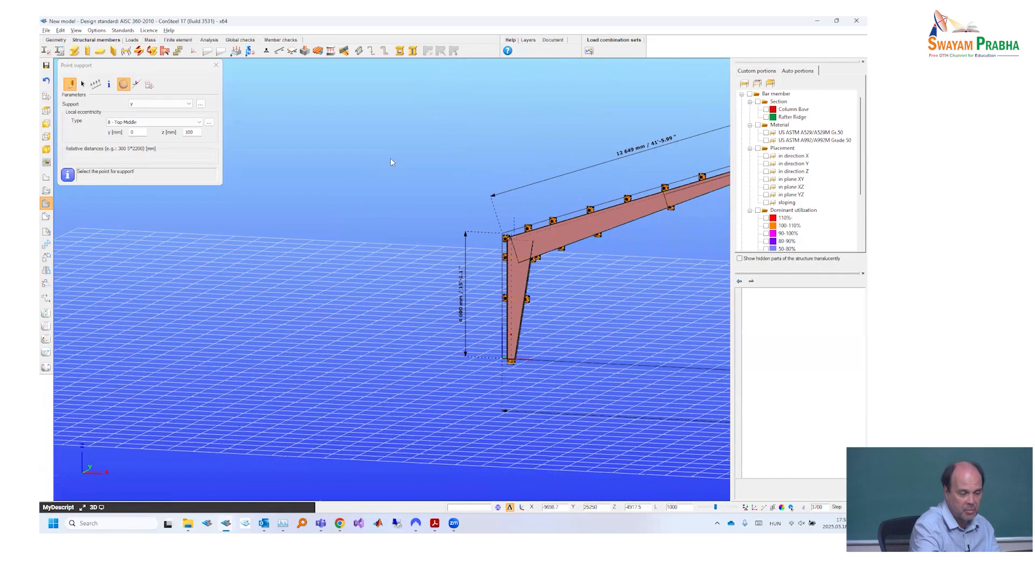
key("Escape")
- Mirror a copy of the whole half frame, including its members, loads and supports, about the vertical axis through the ridge point
scroll(377, 147, "down", 4)
middle_click_drag(615, 322, 615, 310)
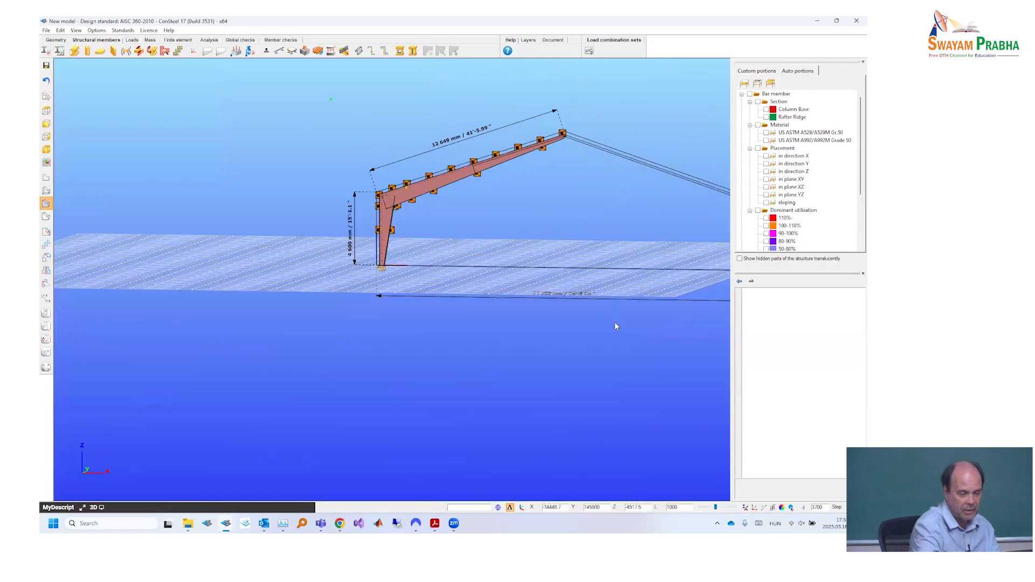
left_click_drag(313, 92, 616, 322)
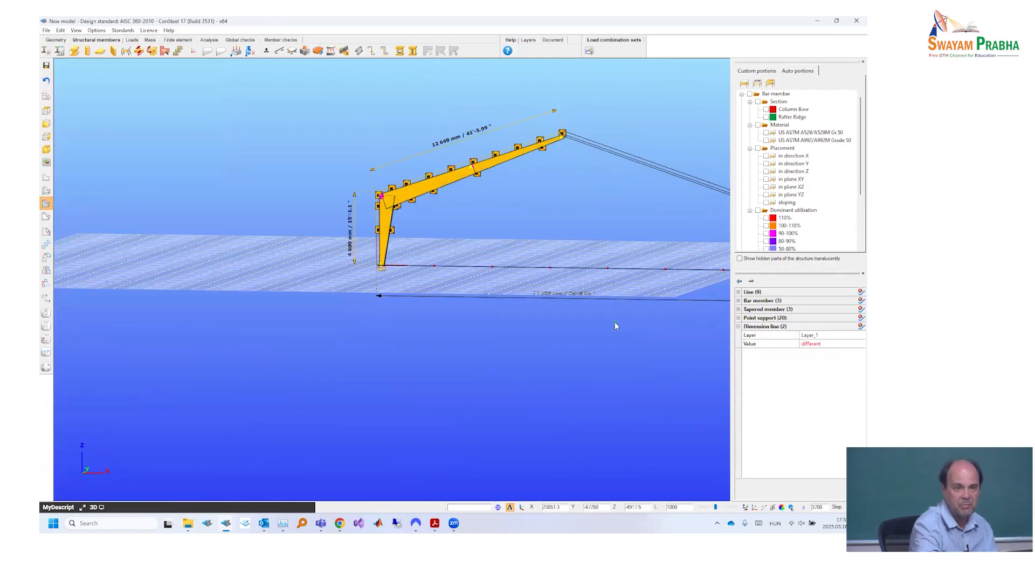
middle_click_drag(616, 326, 526, 260)
scroll(566, 233, "down", 3)
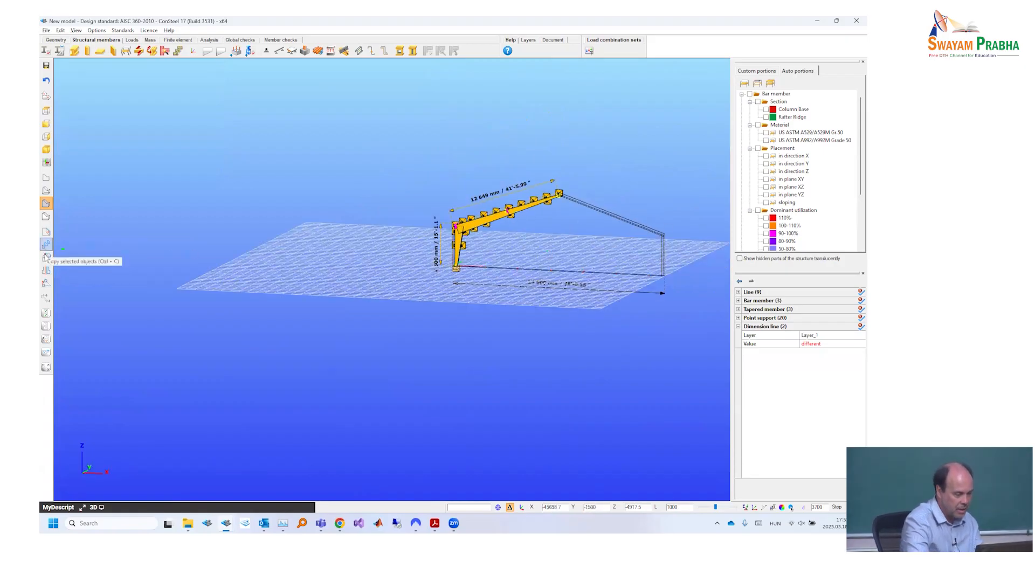
left_click(45, 270)
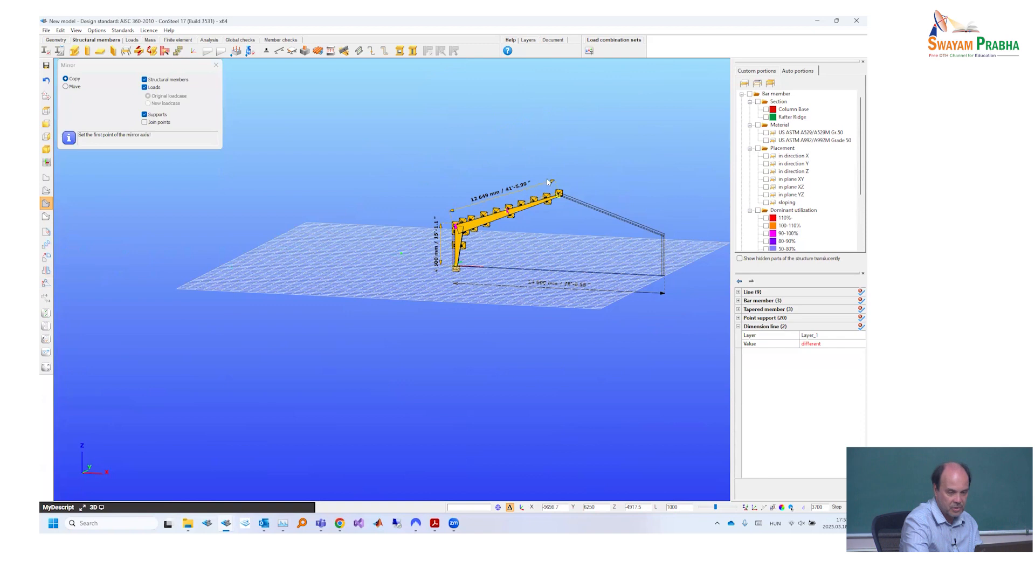
scroll(583, 209, "up", 2)
scroll(584, 227, "up", 3)
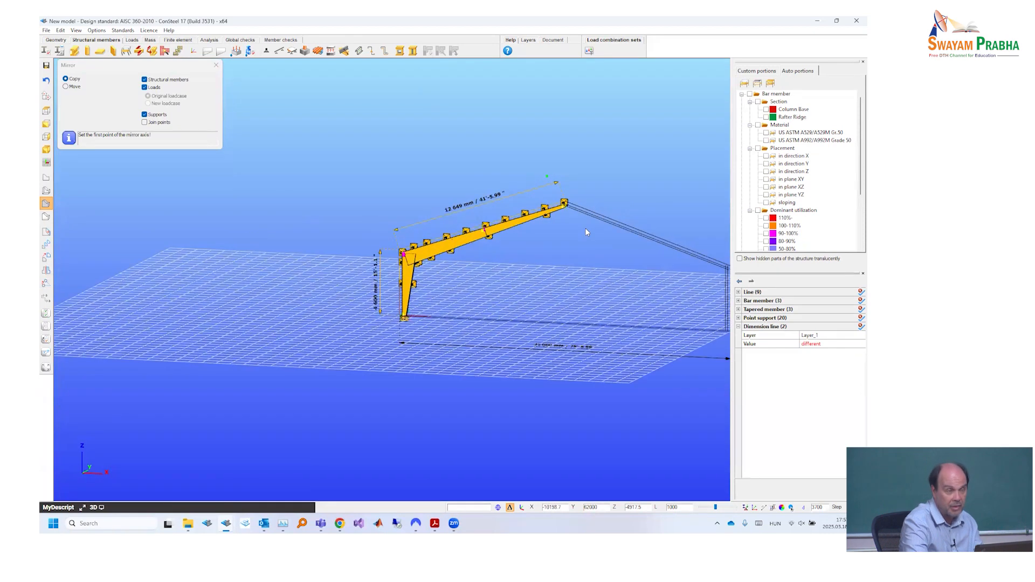
scroll(584, 264, "up", 3)
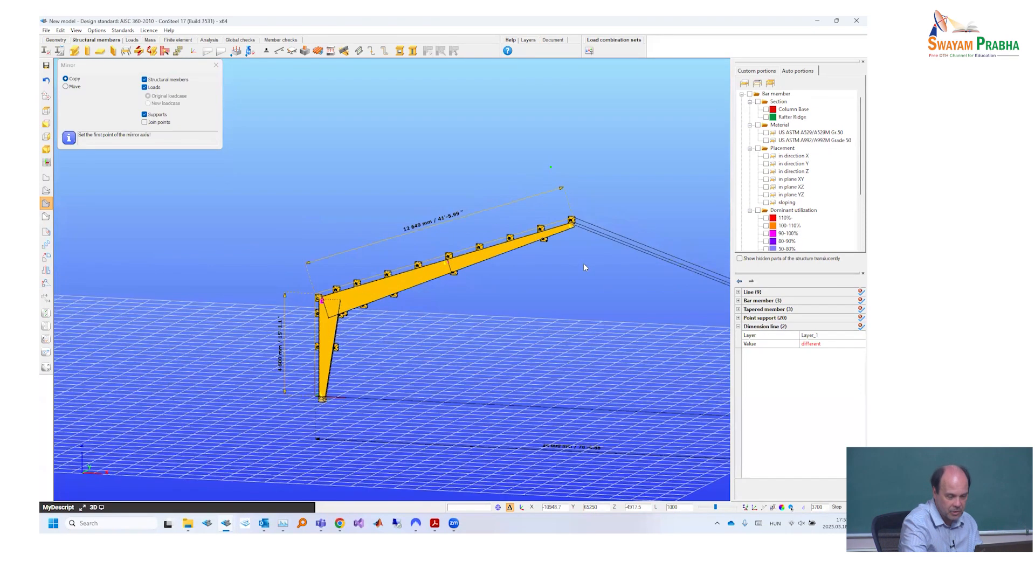
scroll(584, 263, "up", 2)
left_click(584, 263)
scroll(578, 313, "down", 2)
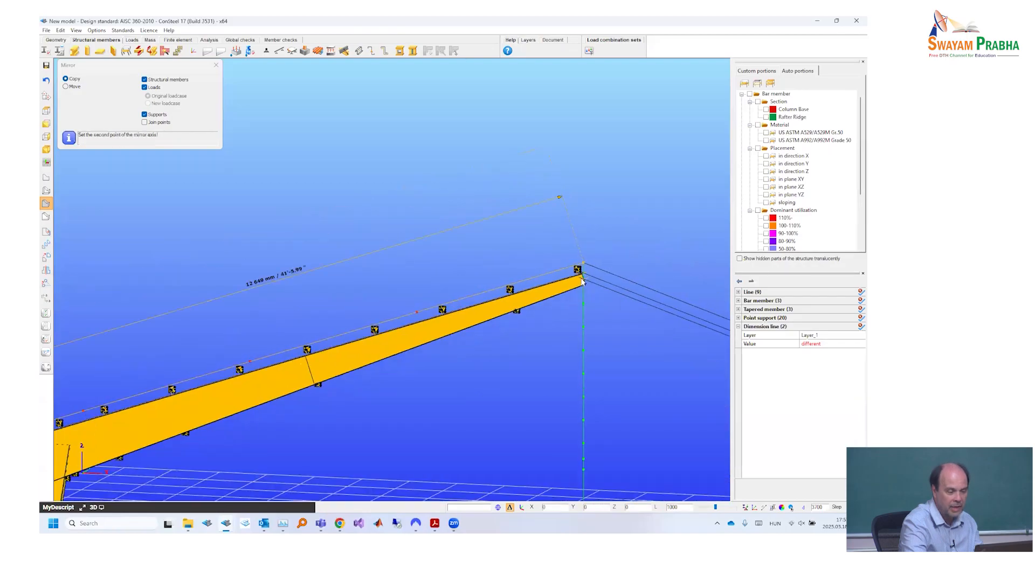
scroll(577, 312, "down", 1)
scroll(577, 312, "down", 2)
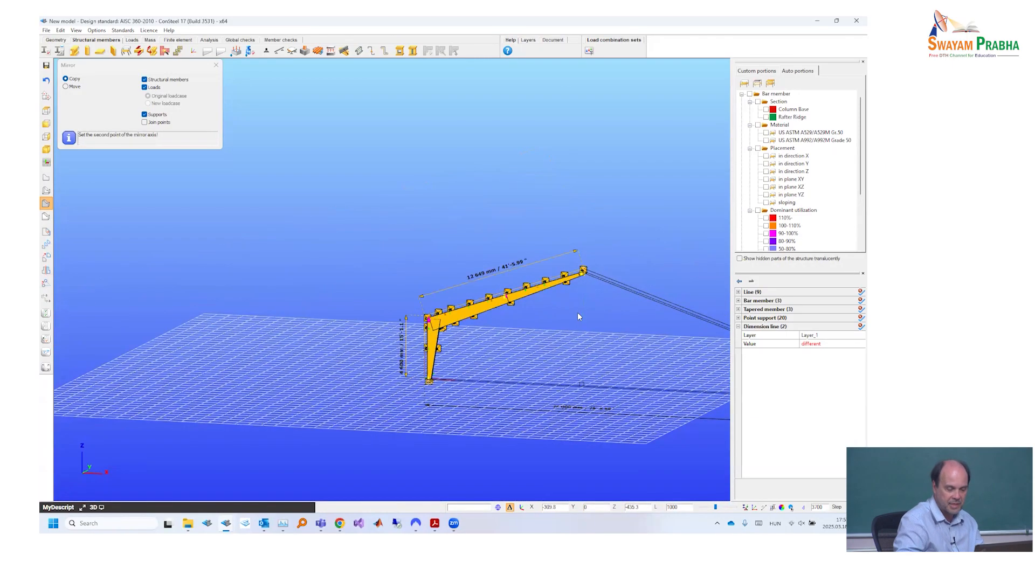
scroll(577, 312, "down", 1)
left_click(578, 312)
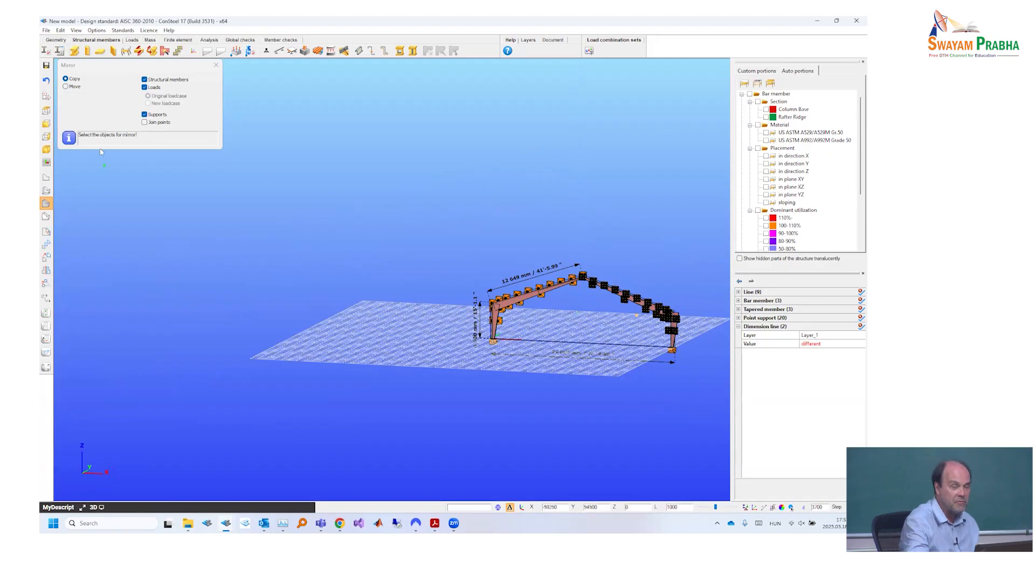
left_click(47, 30)
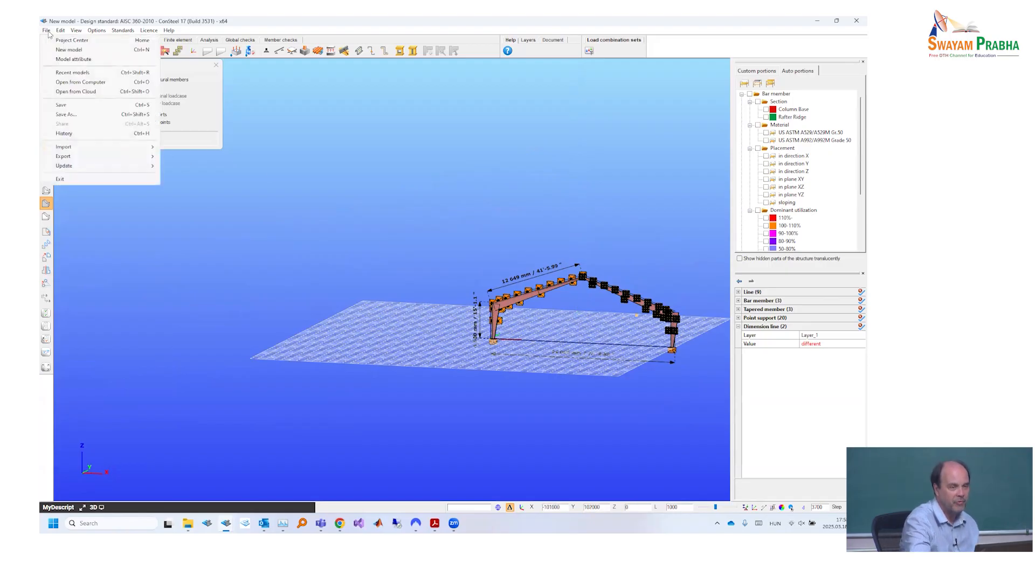
left_click(74, 114)
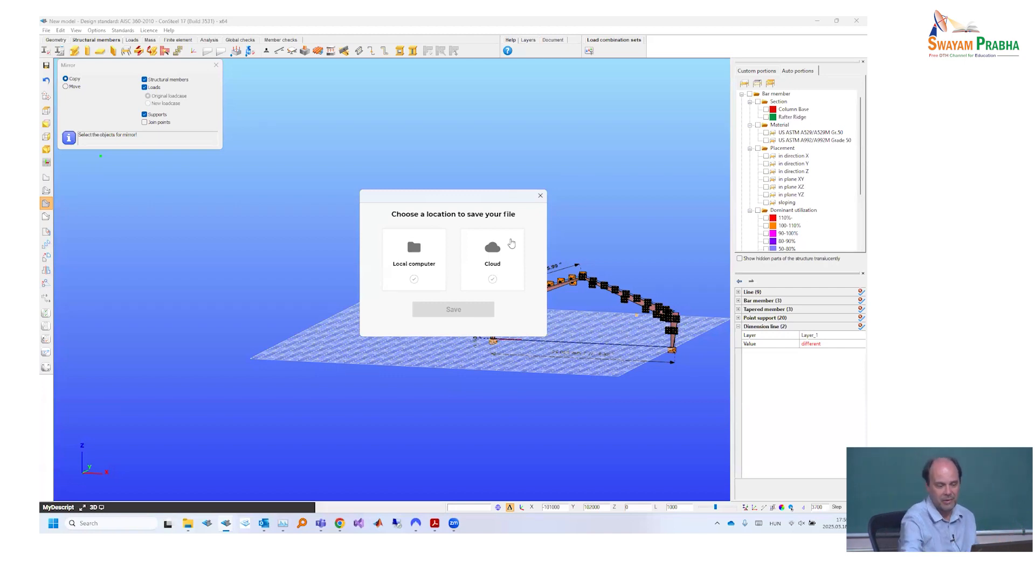
left_click(495, 260)
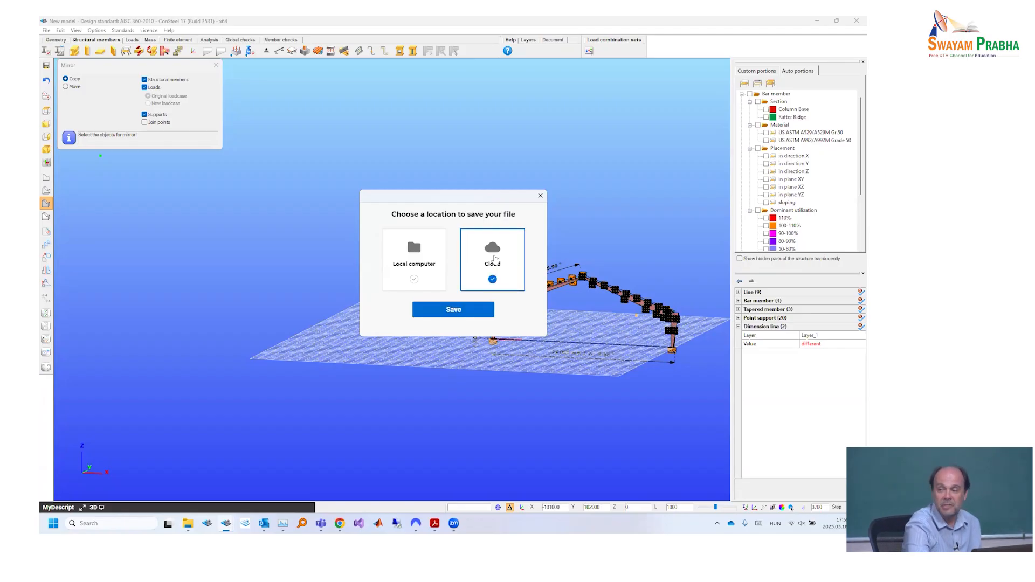
left_click(464, 309)
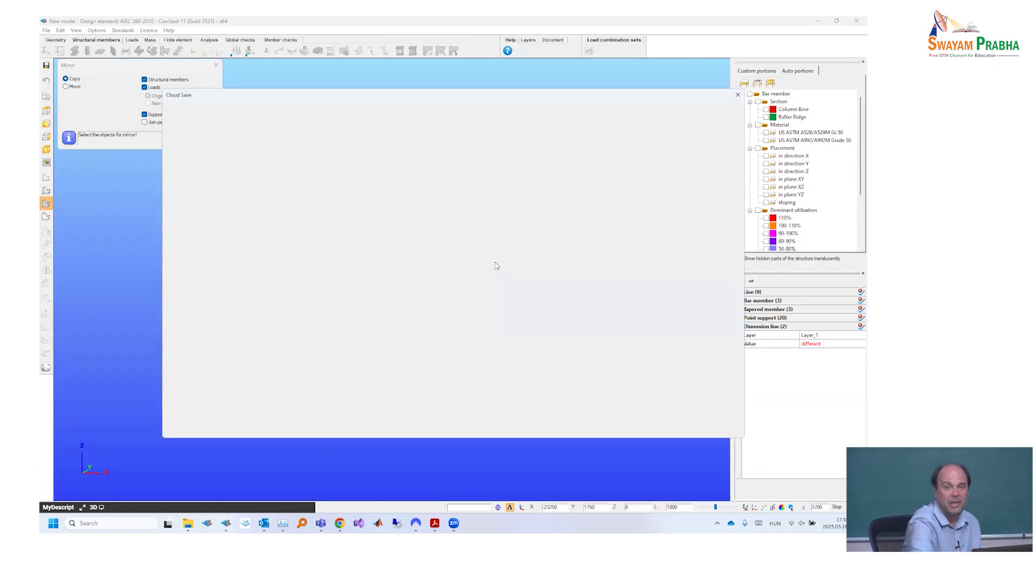
left_click_drag(441, 97, 399, 85)
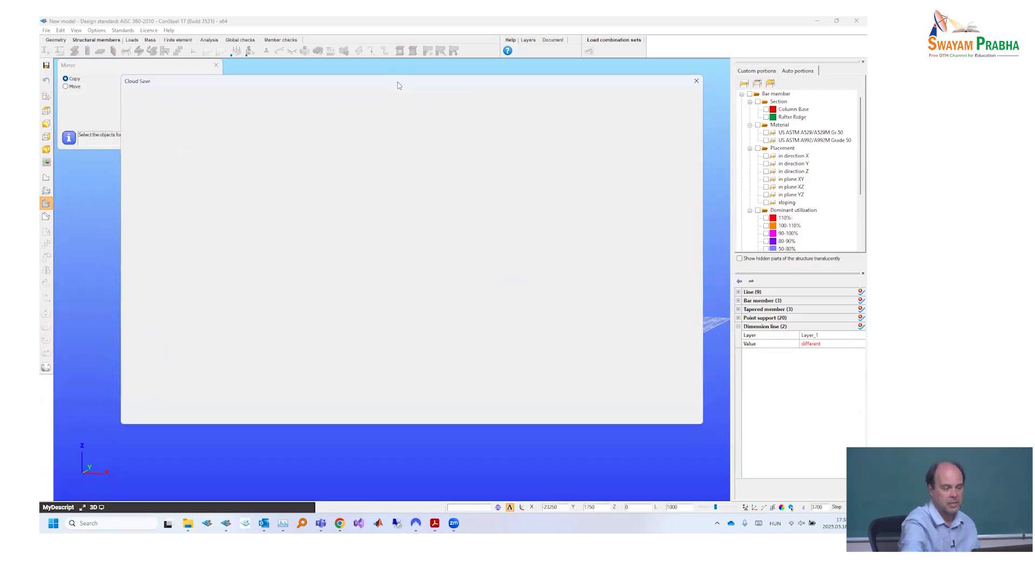
left_click(695, 82)
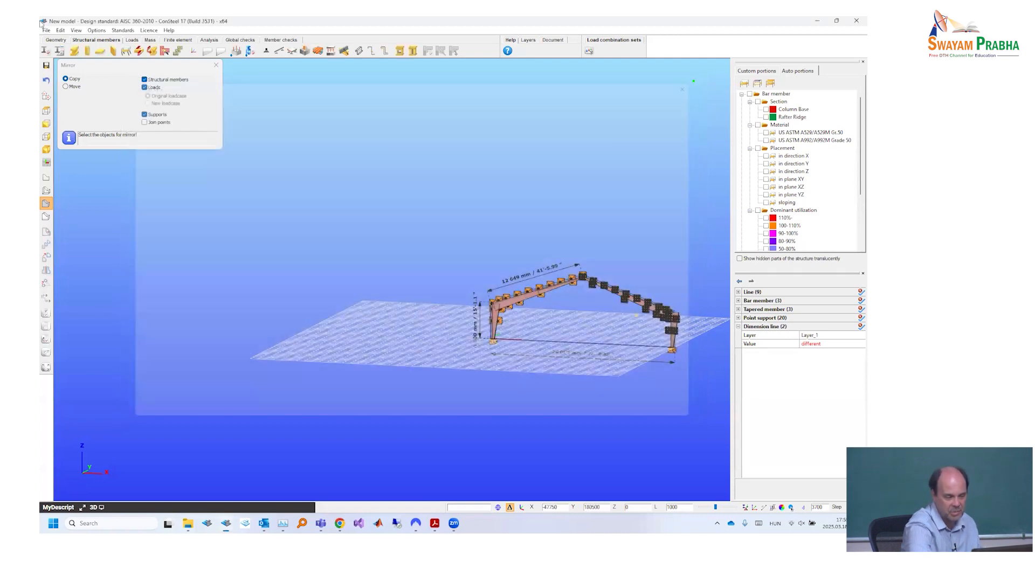
- Save the model to the cloud in My models under the name "frame"
left_click(46, 30)
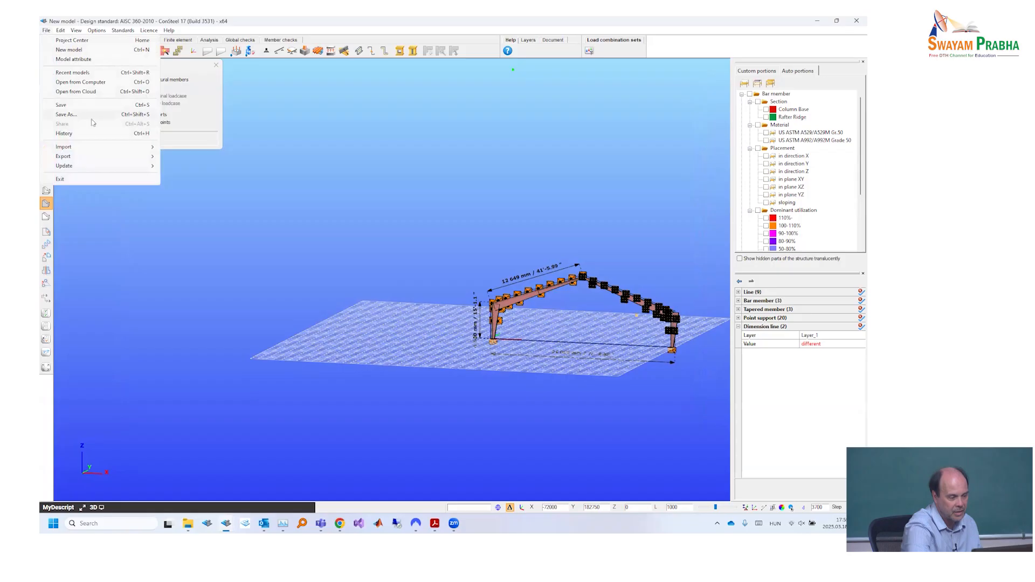
left_click(89, 114)
left_click(481, 255)
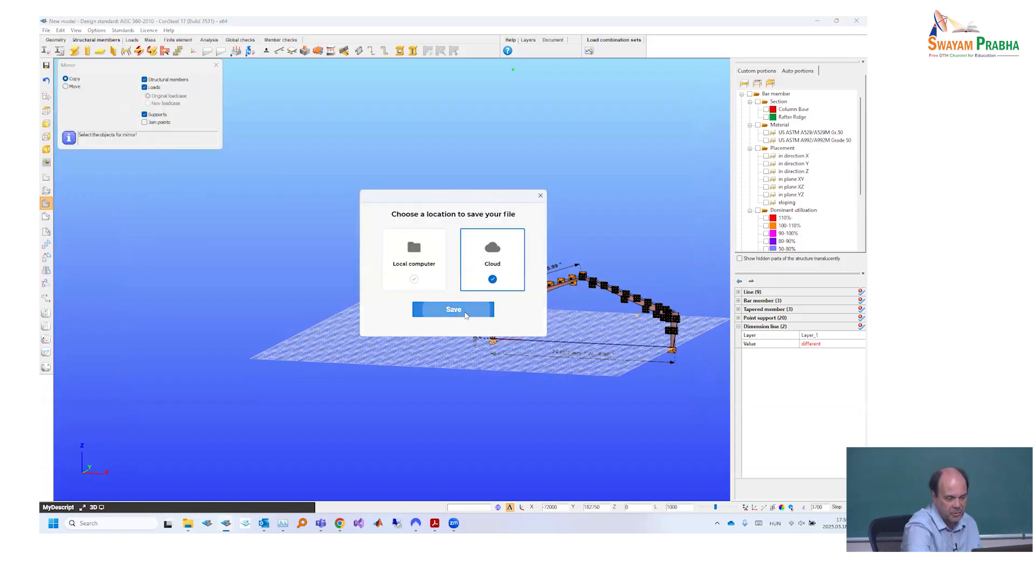
left_click(457, 310)
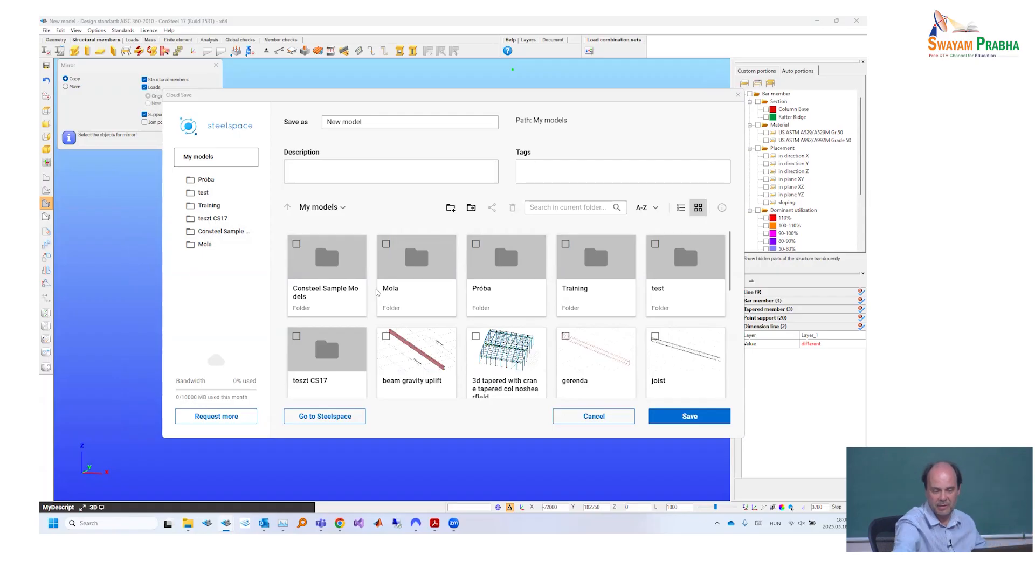
scroll(506, 352, "down", 1)
scroll(506, 351, "down", 1)
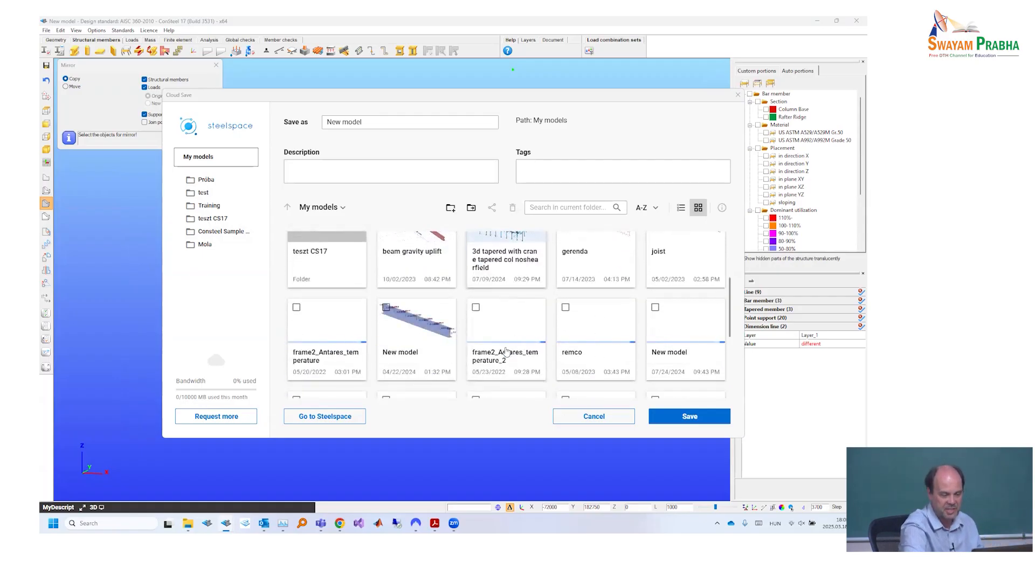
scroll(486, 348, "down", 3)
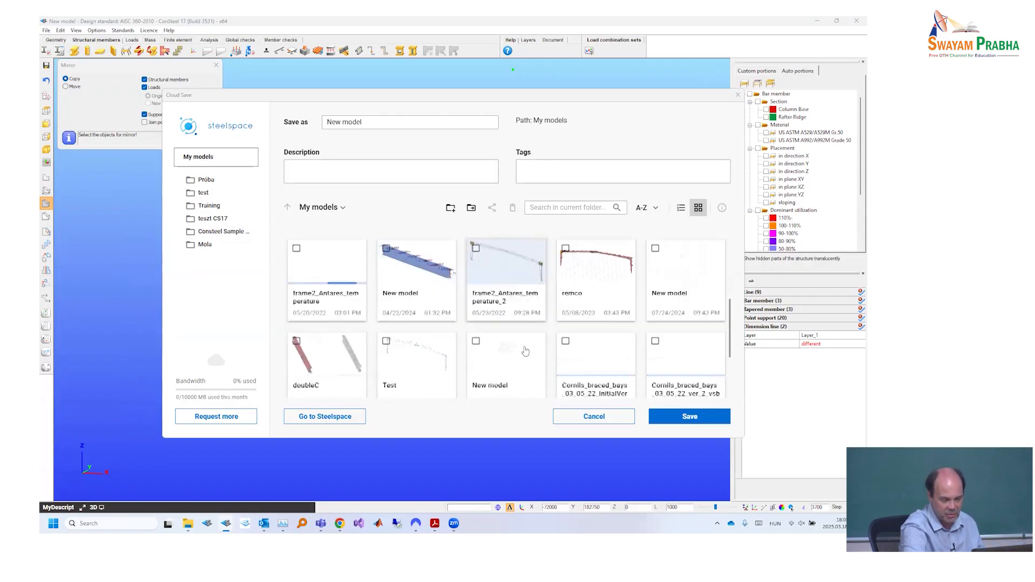
scroll(526, 351, "up", 6)
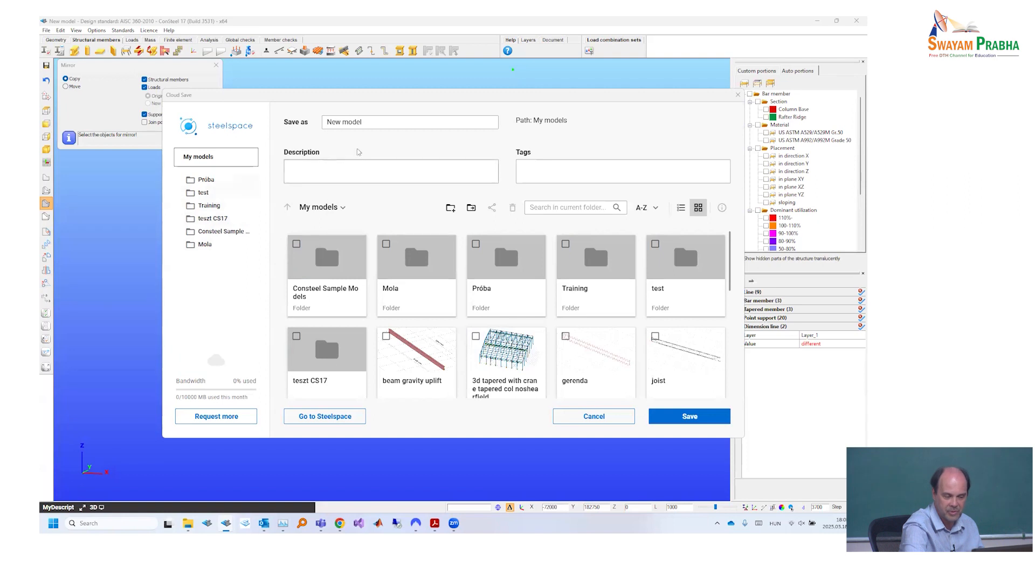
left_click_drag(373, 124, 264, 120)
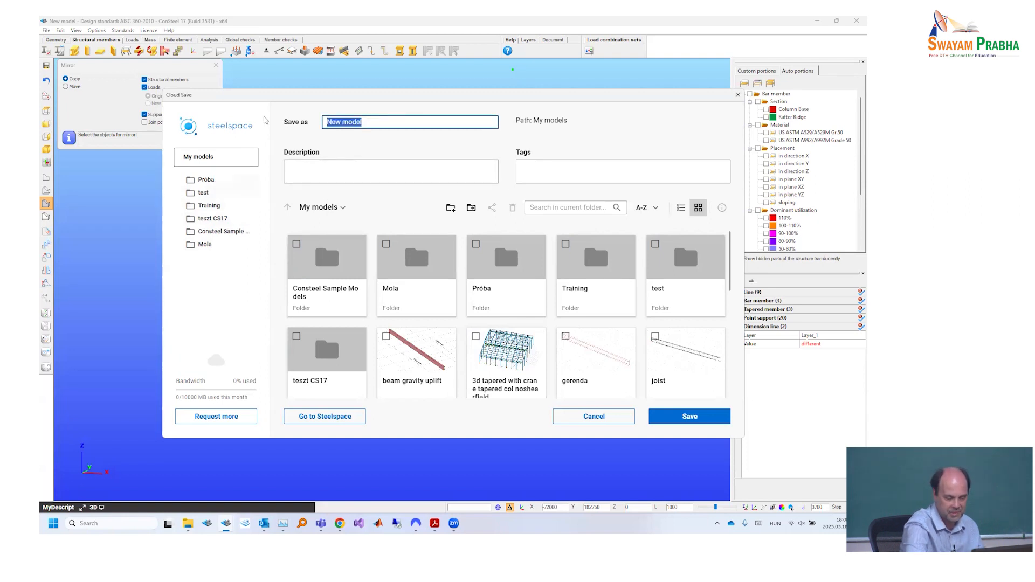
type("frame")
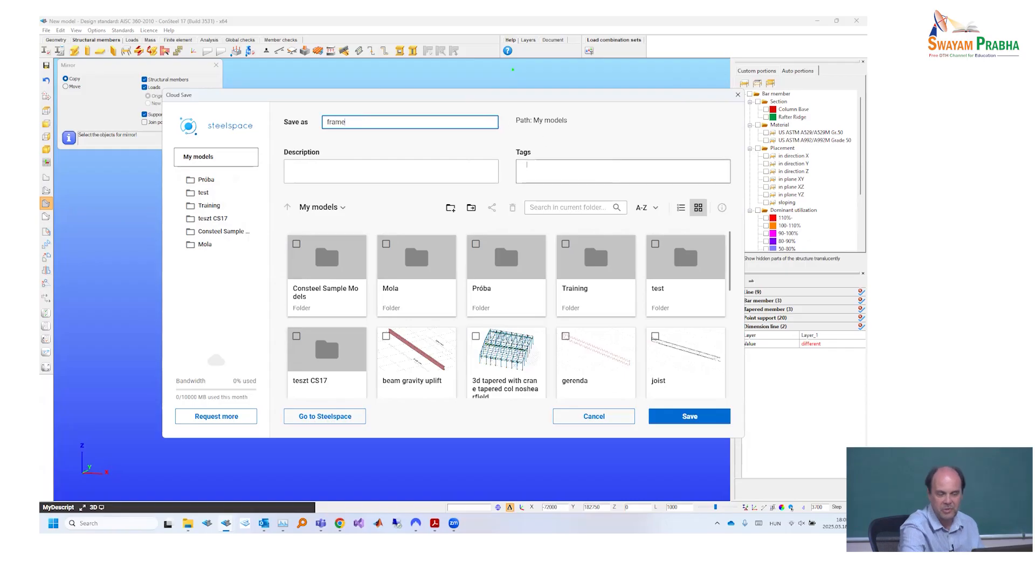
left_click(690, 416)
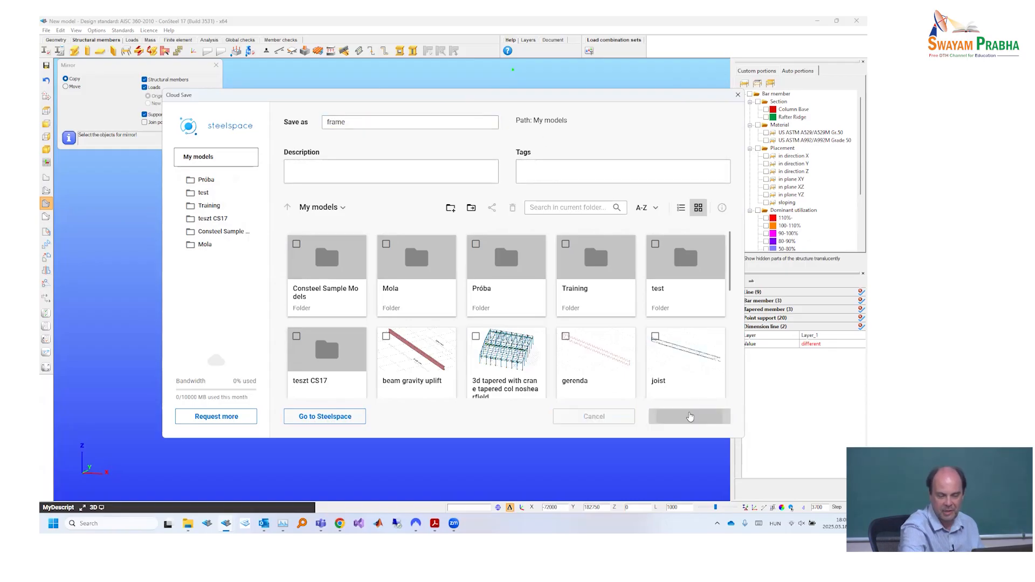